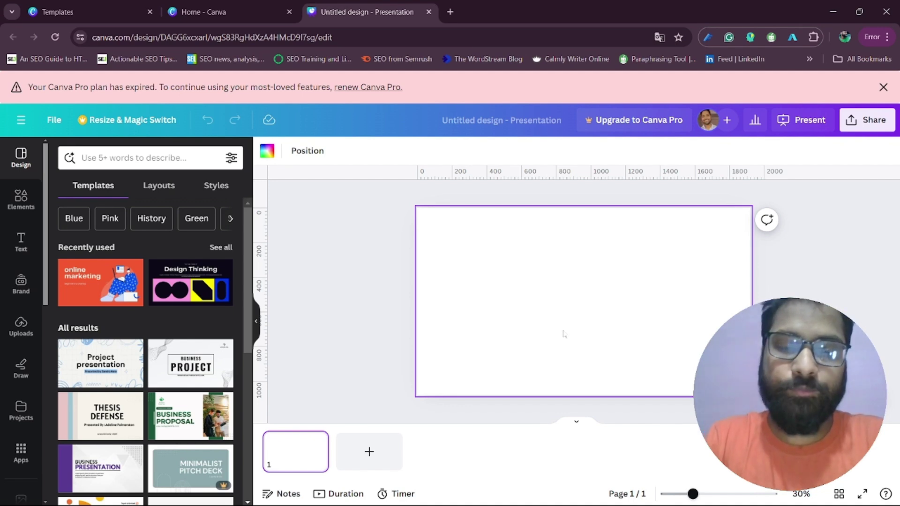
Apply the Title Page with Photo layout to page 1, using the variant with a brush-stroke photo over a green frame.
click(159, 186)
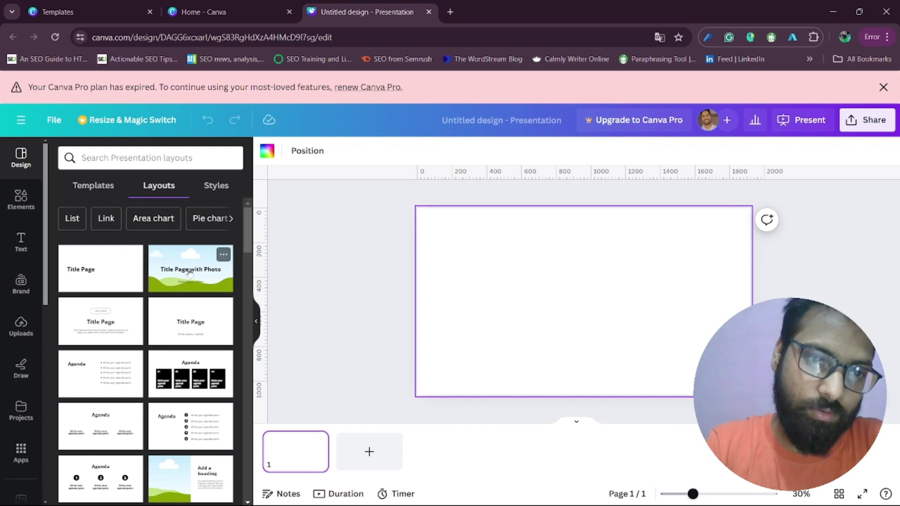
drag(189, 271, 494, 254)
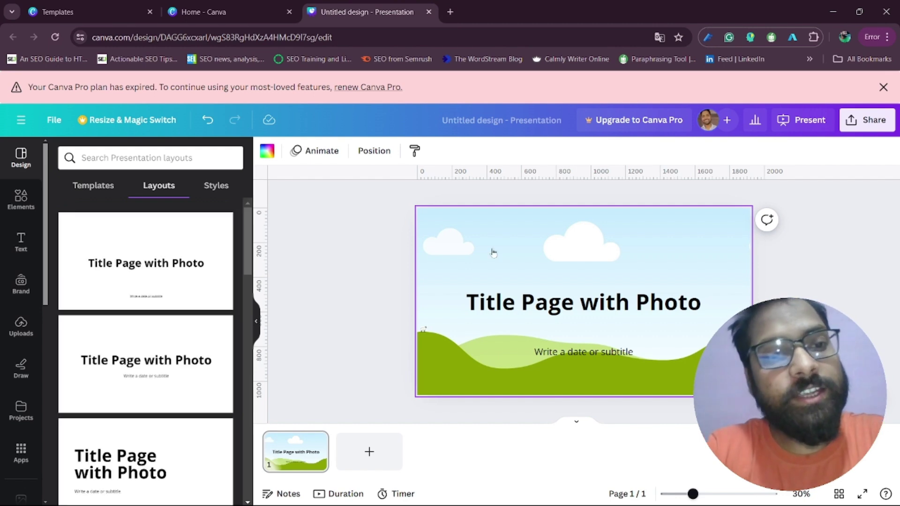
scroll(196, 423, down, 5)
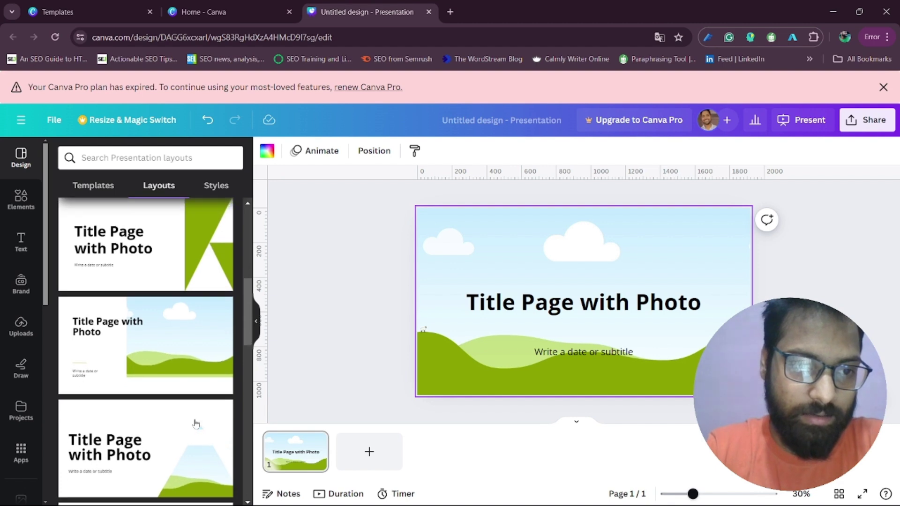
scroll(196, 423, down, 5)
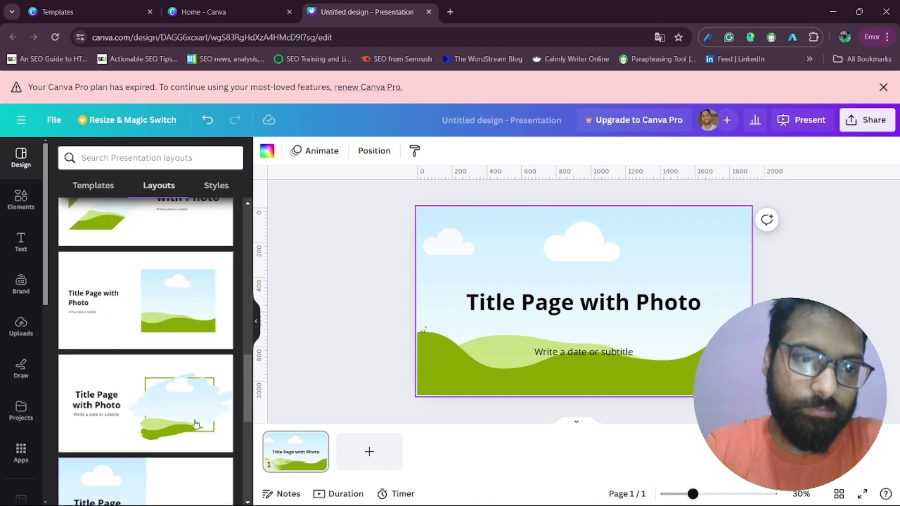
scroll(196, 424, up, 1)
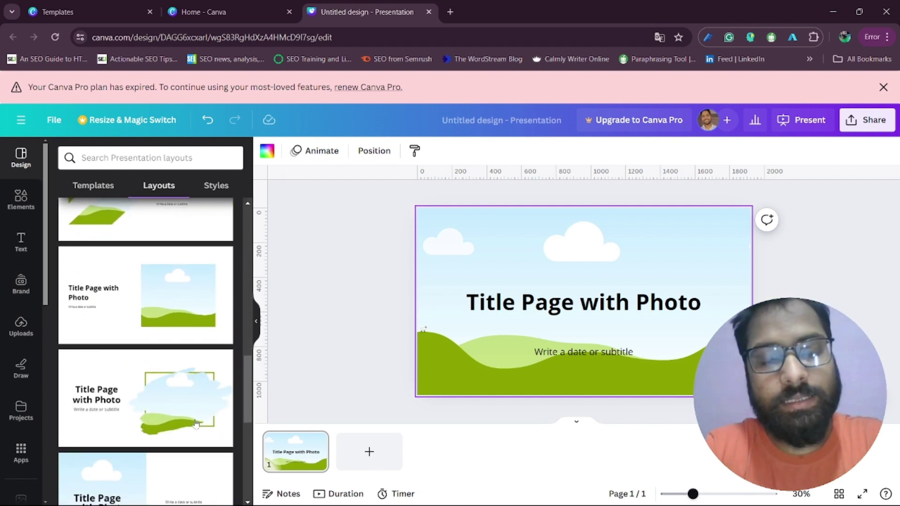
scroll(196, 424, down, 1)
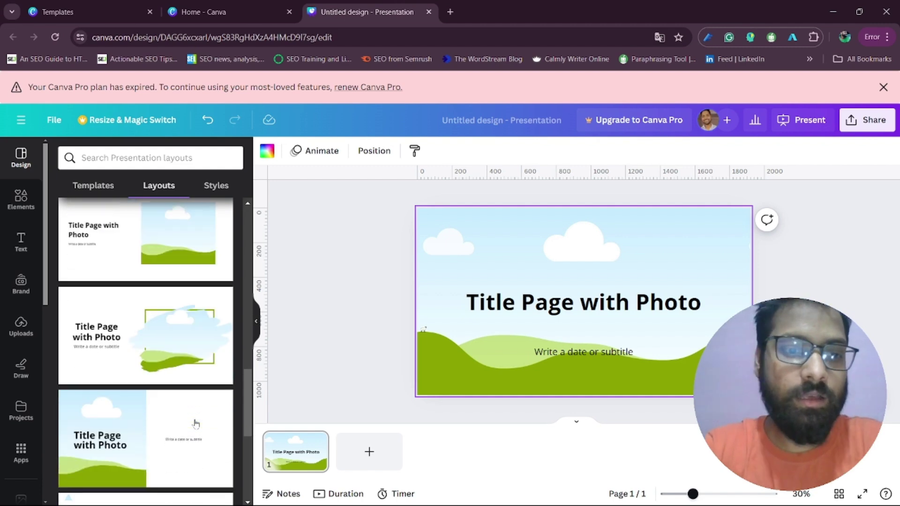
drag(137, 339, 512, 266)
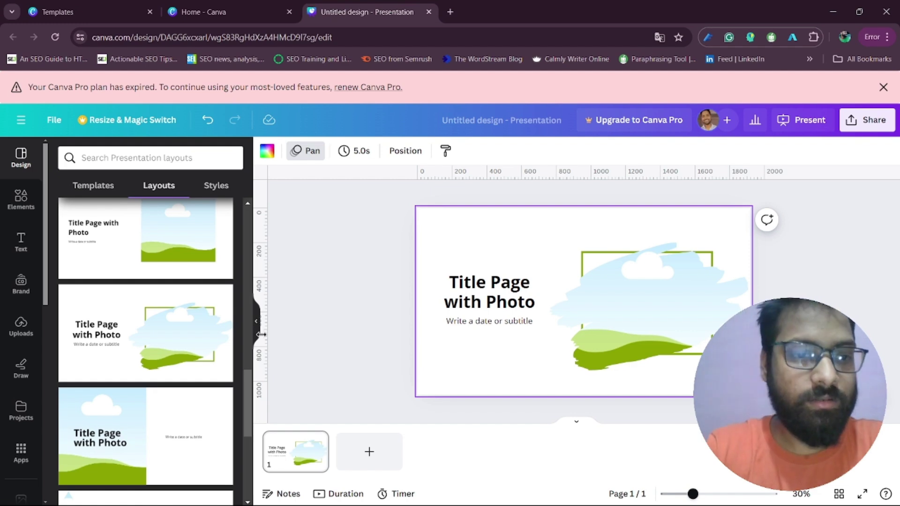
scroll(165, 404, down, 4)
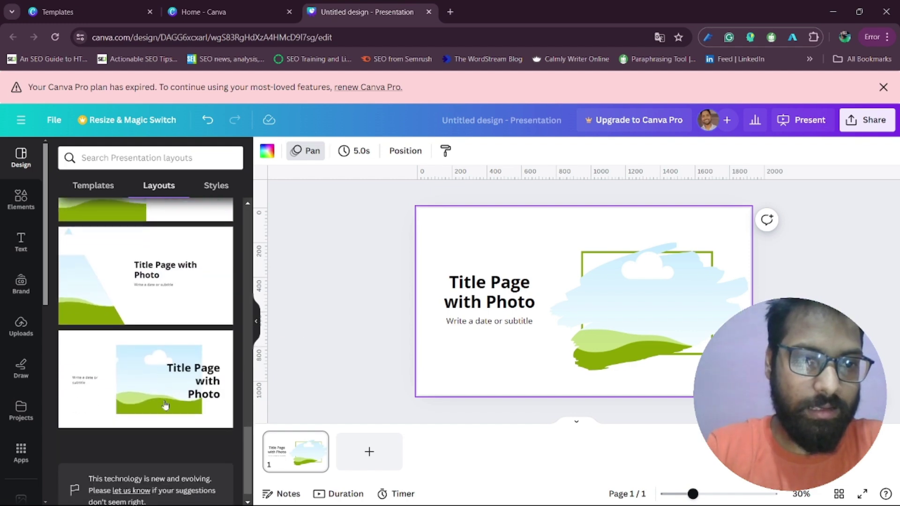
scroll(174, 385, down, 4)
scroll(174, 385, up, 8)
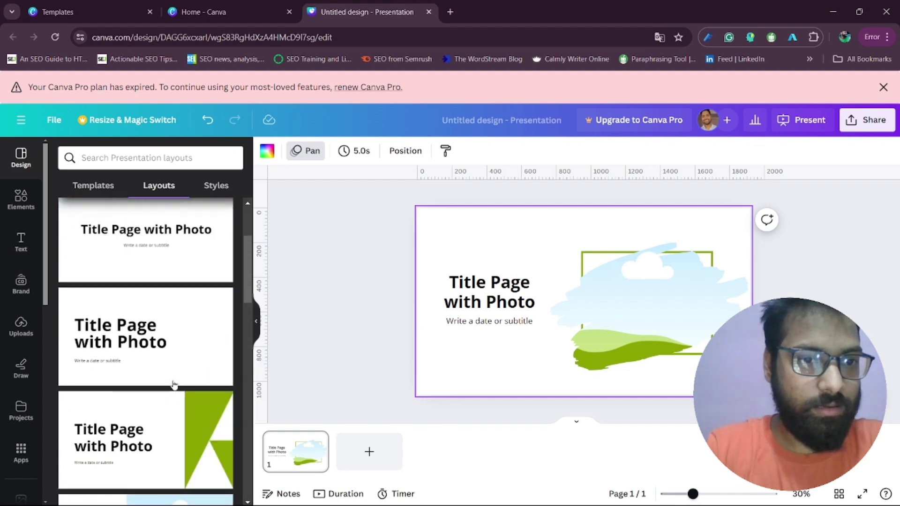
Add a second page and apply the Agenda layout variant with five numbered rows beside a photo.
click(369, 450)
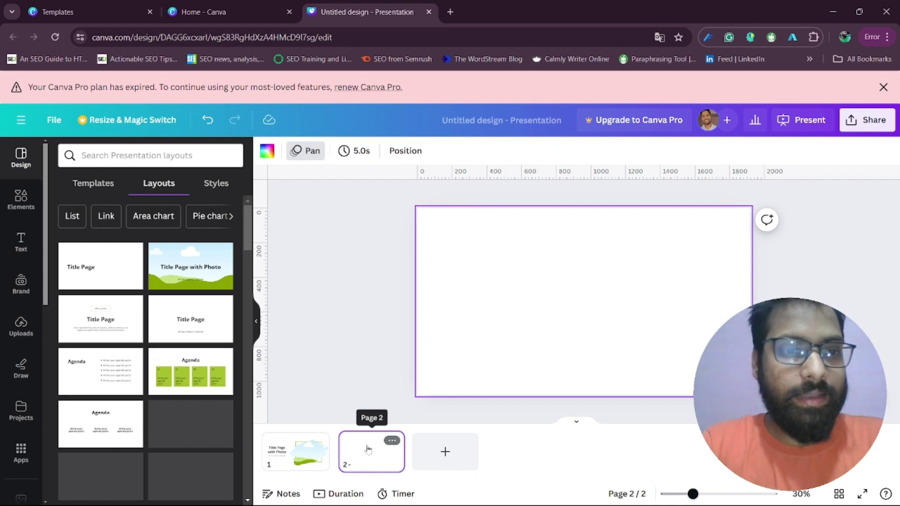
scroll(127, 331, down, 2)
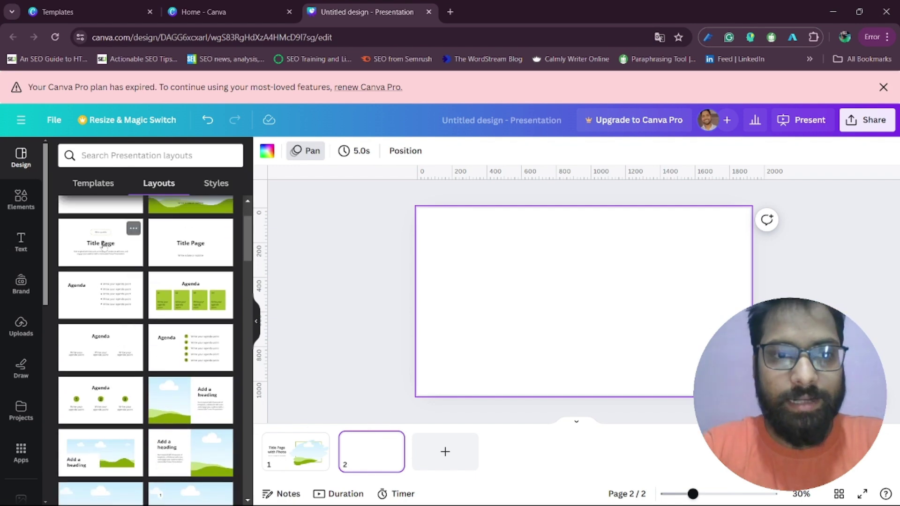
drag(91, 294, 492, 267)
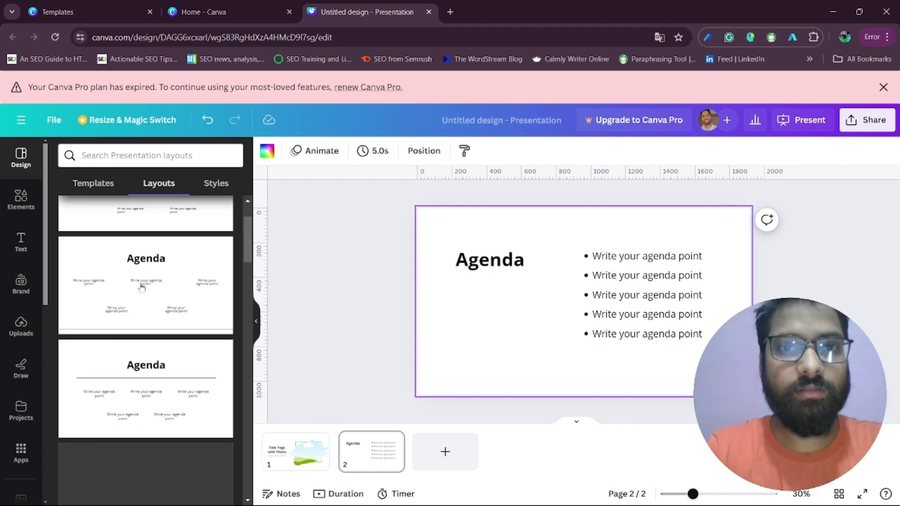
scroll(151, 354, down, 1)
scroll(151, 353, down, 7)
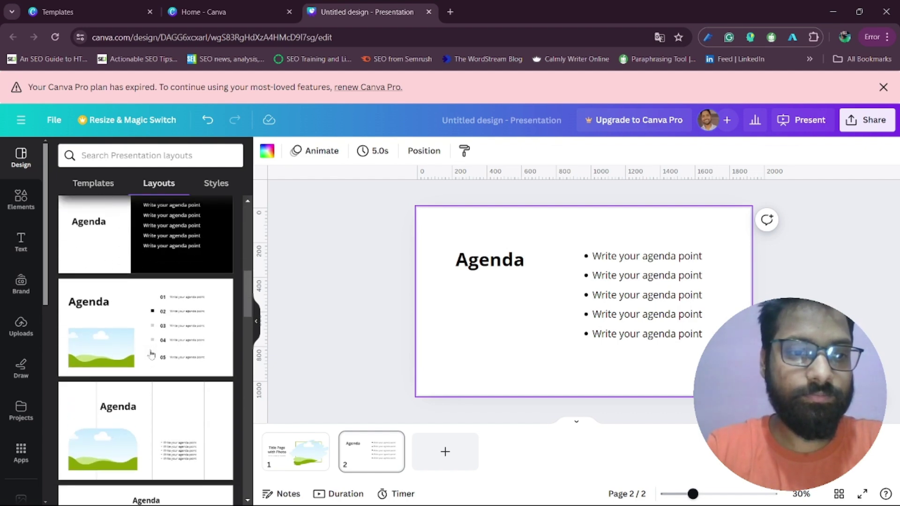
scroll(151, 354, down, 2)
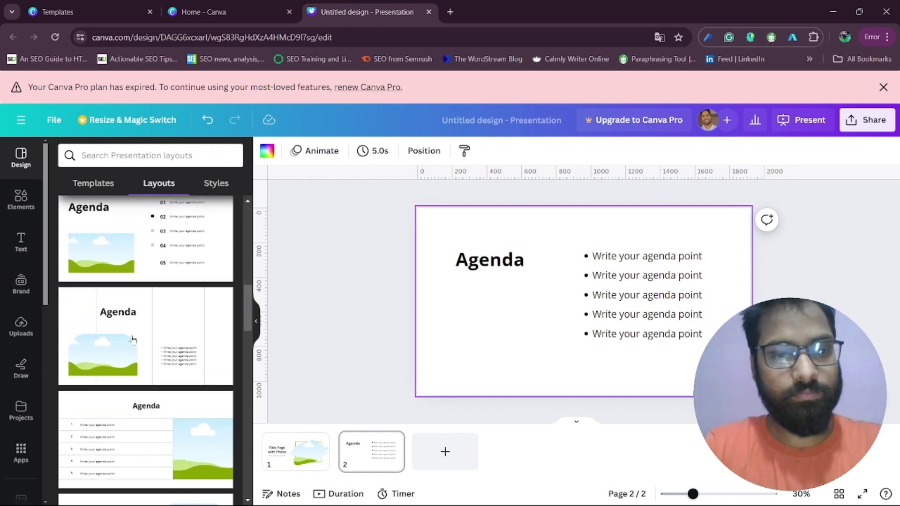
drag(133, 341, 521, 282)
scroll(131, 439, down, 1)
scroll(131, 439, down, 1)
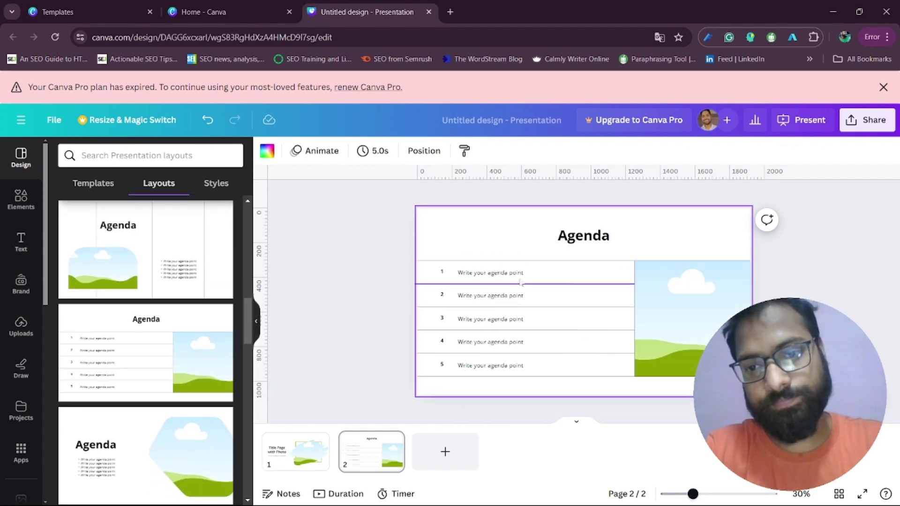
Add a third page and apply the Chart Page layout with a pie chart.
click(445, 451)
scroll(137, 440, down, 2)
scroll(137, 440, down, 6)
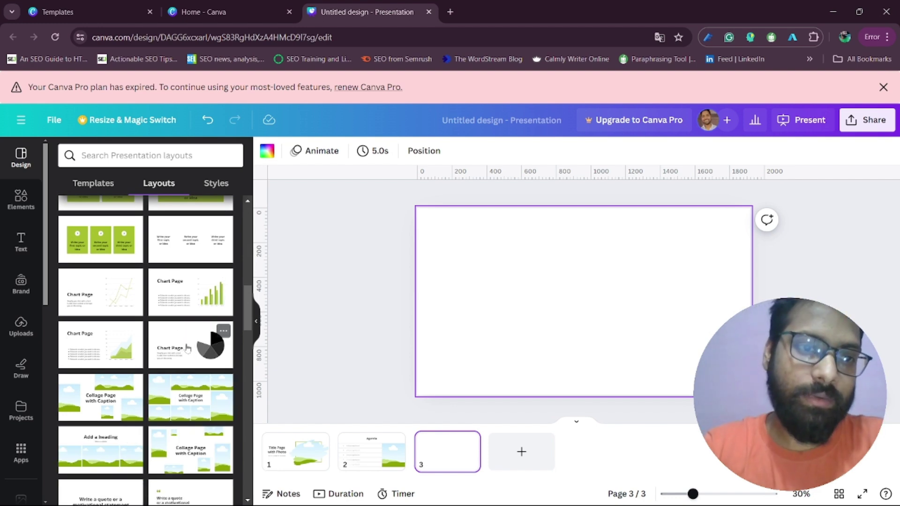
drag(188, 347, 433, 456)
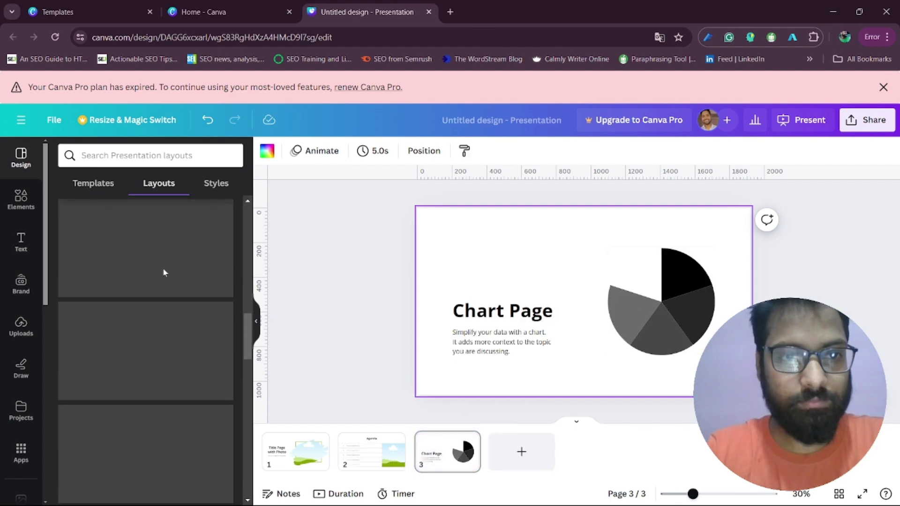
scroll(196, 394, down, 3)
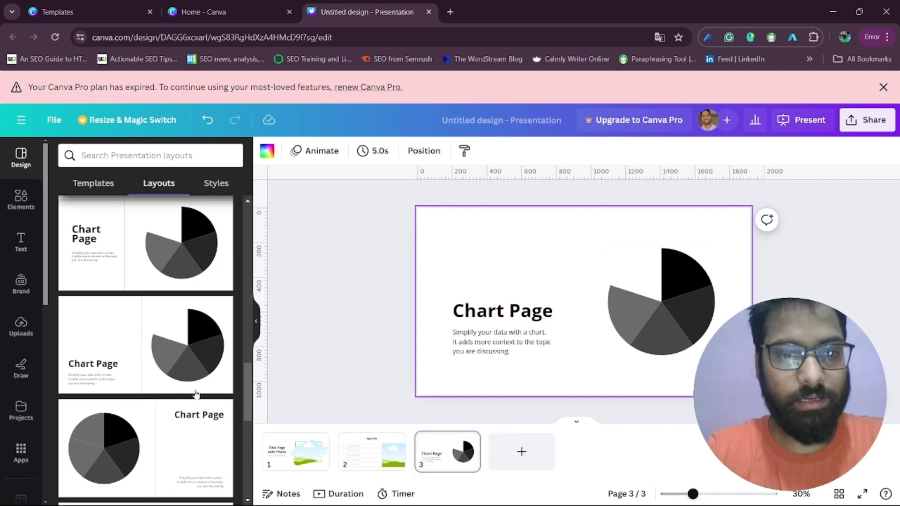
scroll(196, 395, down, 2)
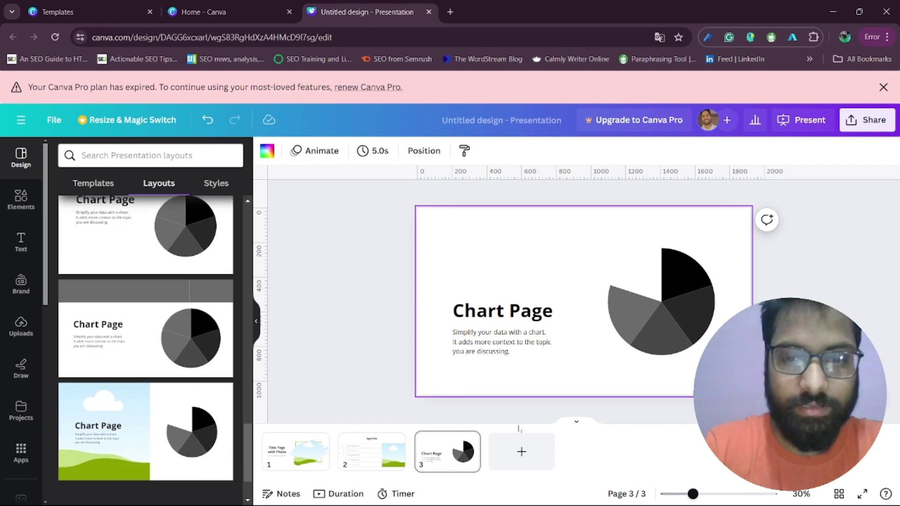
Add a fourth page and apply the Collage Page with Caption layout with photos scattered around a centred caption.
click(530, 467)
scroll(180, 436, down, 3)
scroll(116, 306, down, 5)
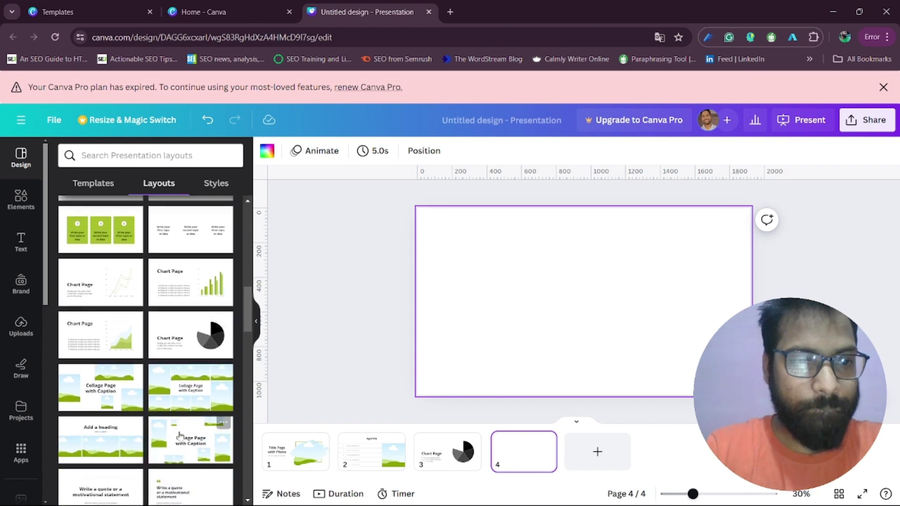
scroll(112, 307, down, 4)
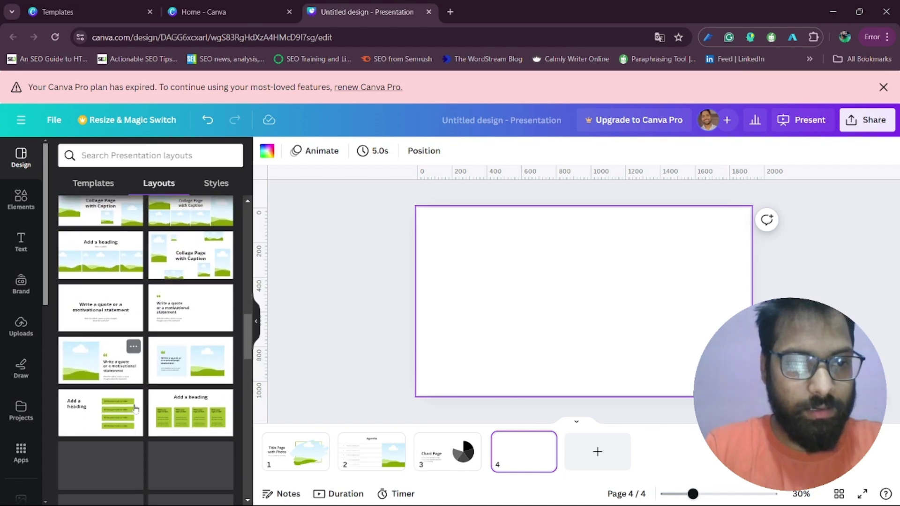
scroll(107, 249, up, 1)
drag(184, 306, 507, 275)
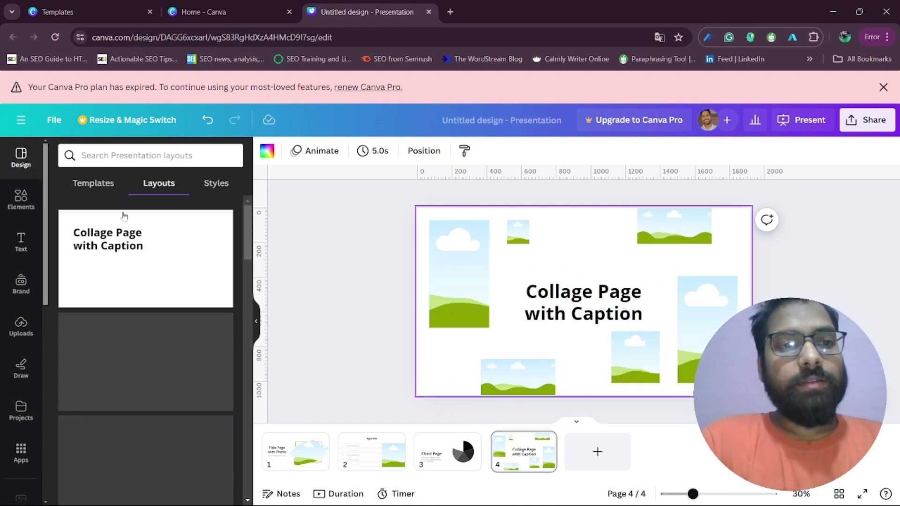
Add a blank fifth page, filter the presentation layouts by the suggested term Section, and browse the layout categories.
click(592, 452)
click(150, 155)
text(h)
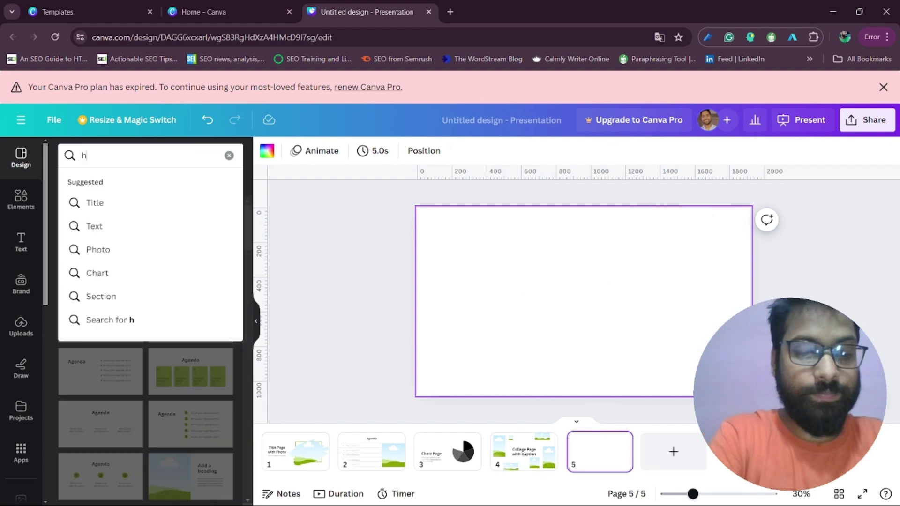
key(BackSpace)
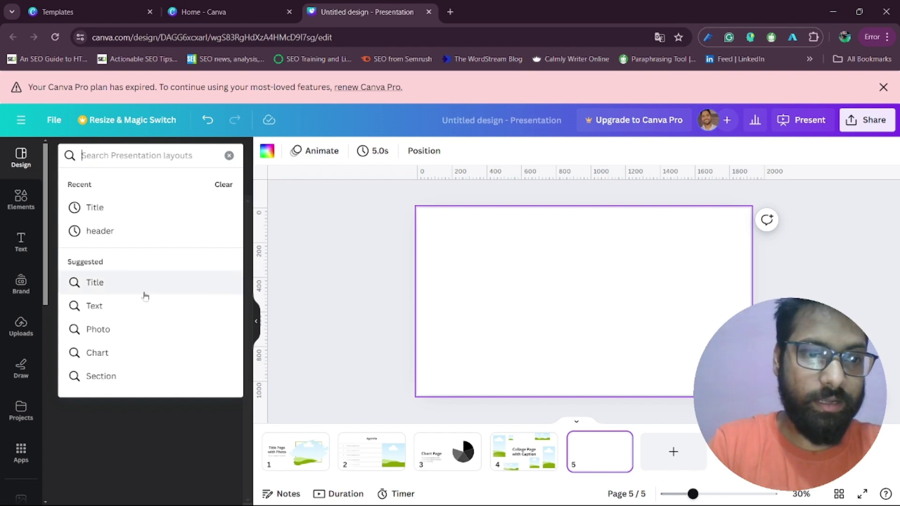
click(117, 374)
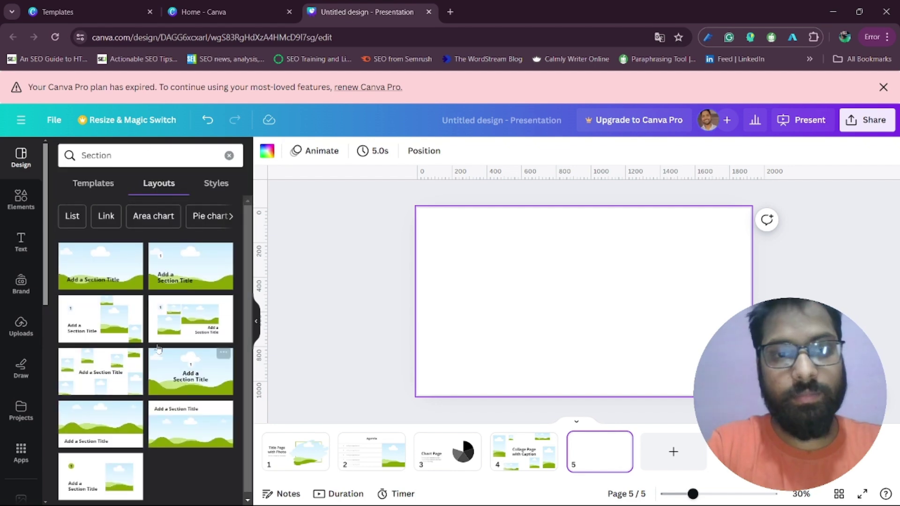
scroll(162, 216, right, 3)
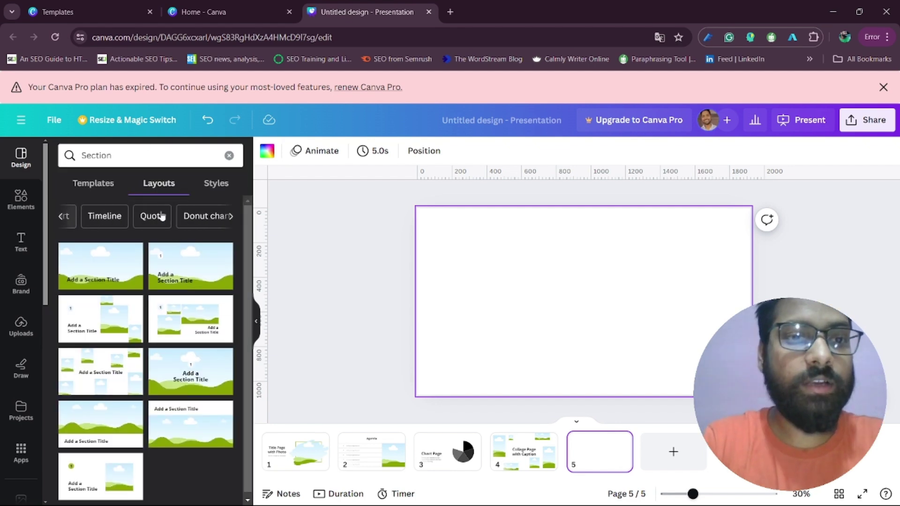
scroll(161, 216, right, 5)
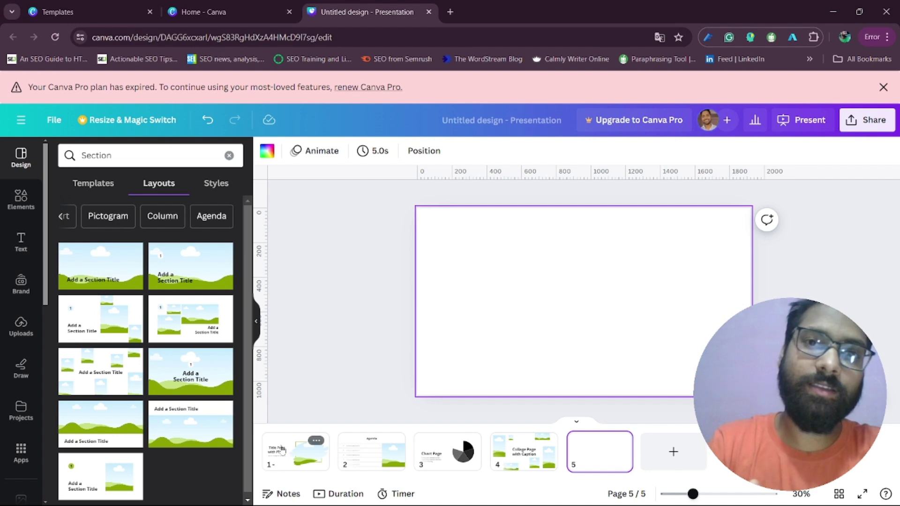
Open Gemini in a new browser tab and dismiss the translation popup.
click(450, 12)
text(gem)
key(Return)
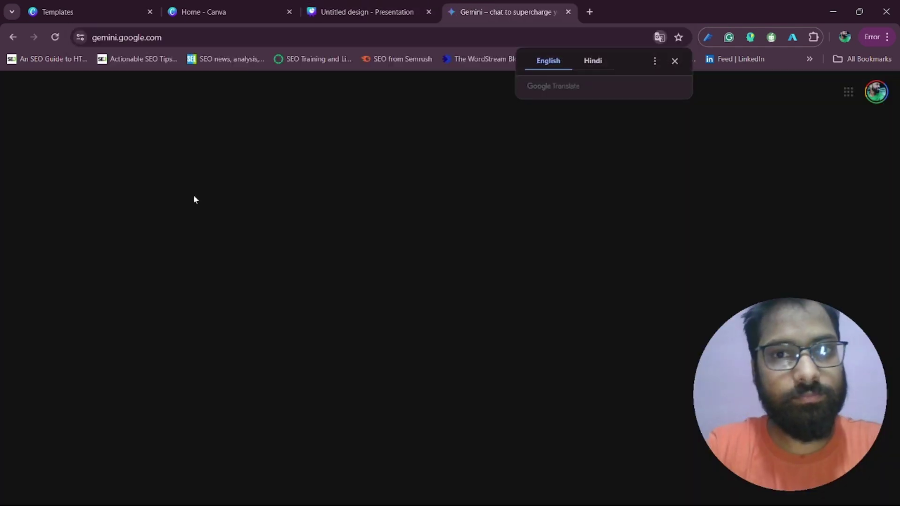
click(674, 60)
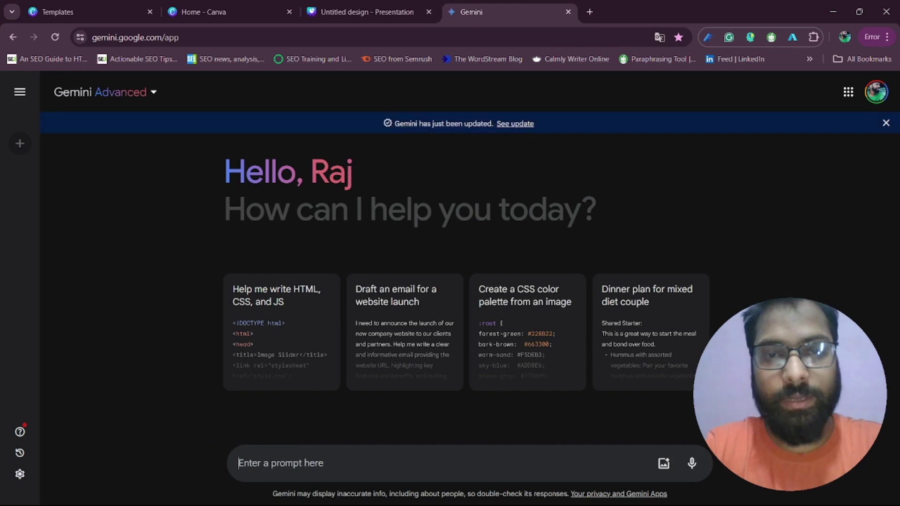
Submit the prompt "generate SEo Services Presentation Content" to Gemini.
text(ge)
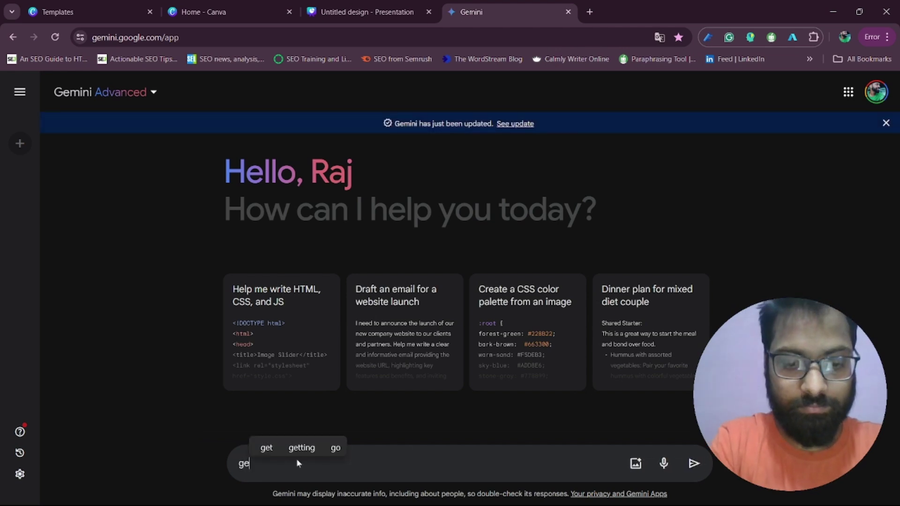
text(nerate )
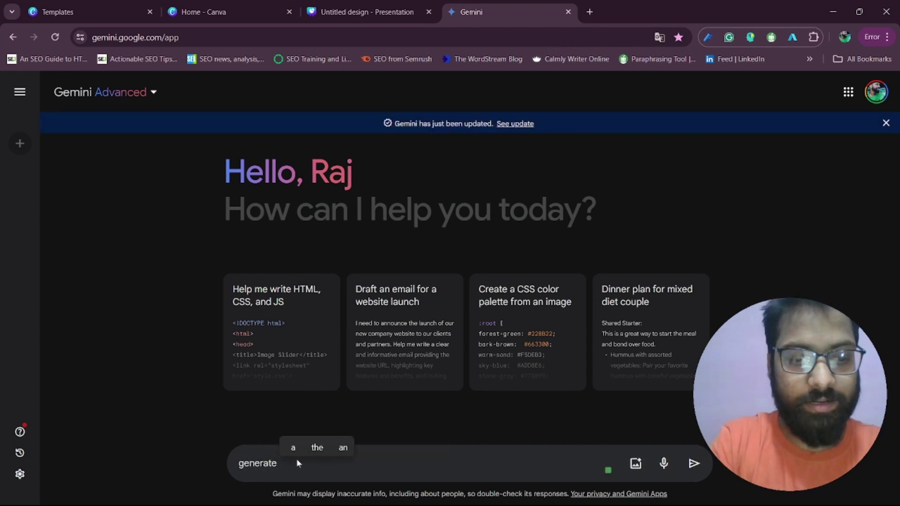
text(SEo Servuce)
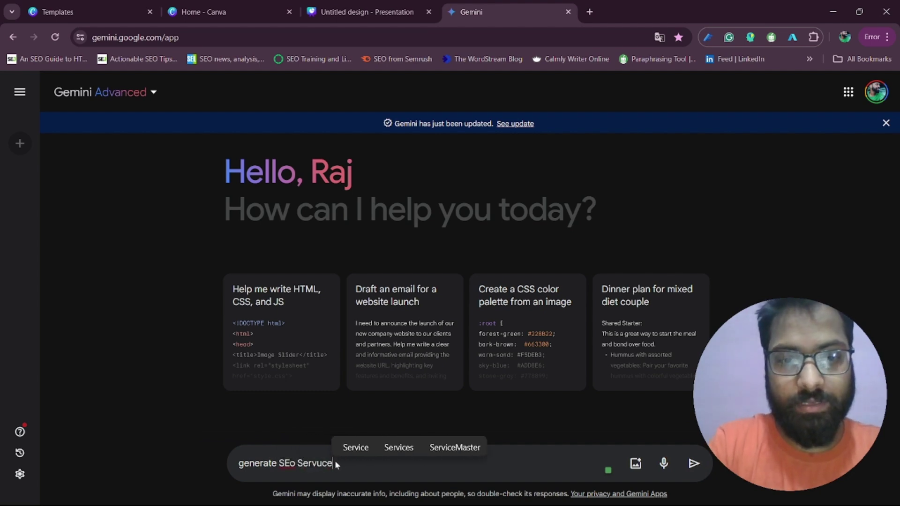
click(364, 448)
text(s )
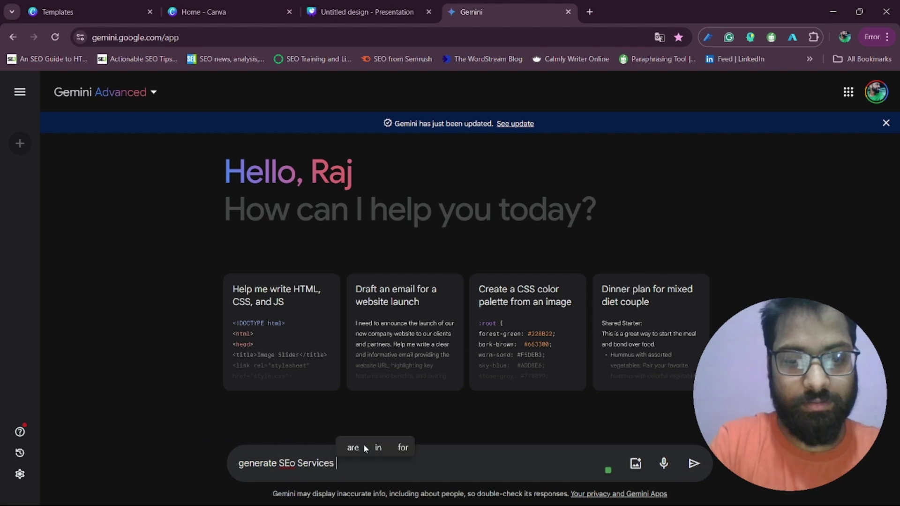
text(Presen)
text(tat)
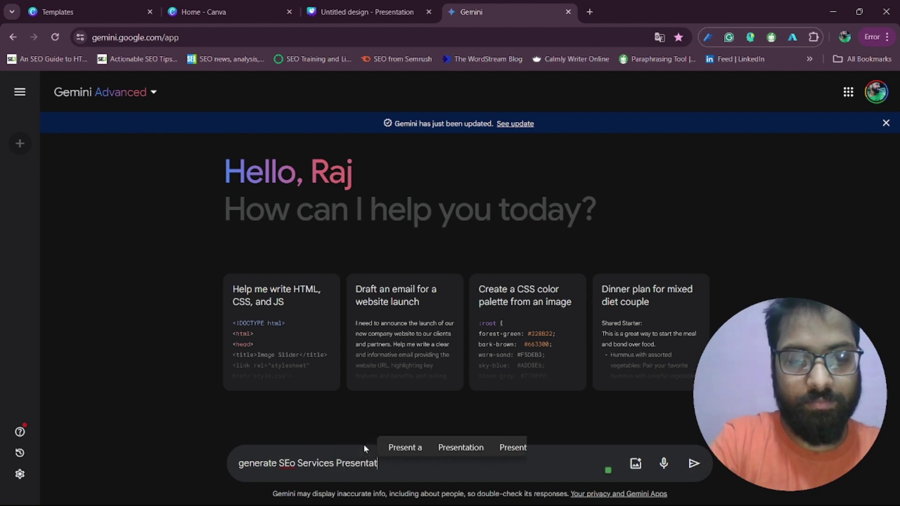
text(ion Content)
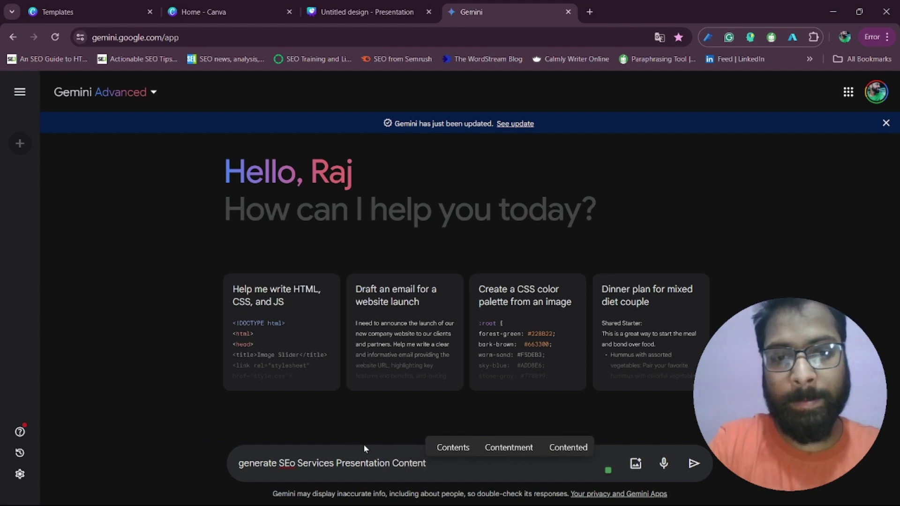
key(Return)
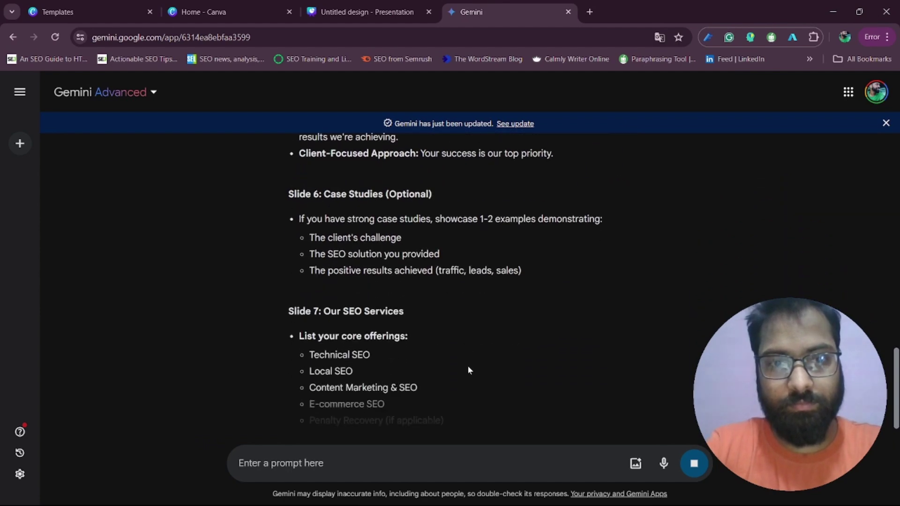
Read through the generated presentation outline from the title slide to the closing presentation tips, checking each slide's heading and bullet points.
scroll(361, 359, up, 15)
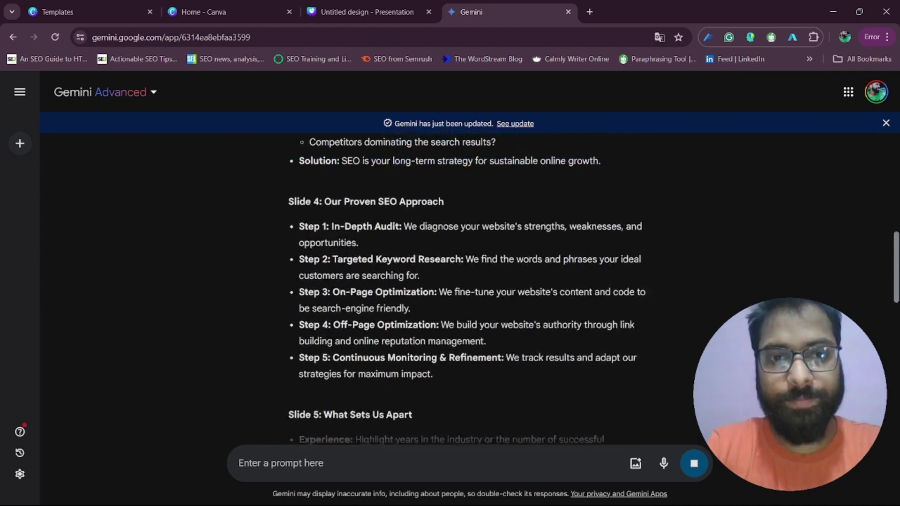
scroll(397, 263, up, 5)
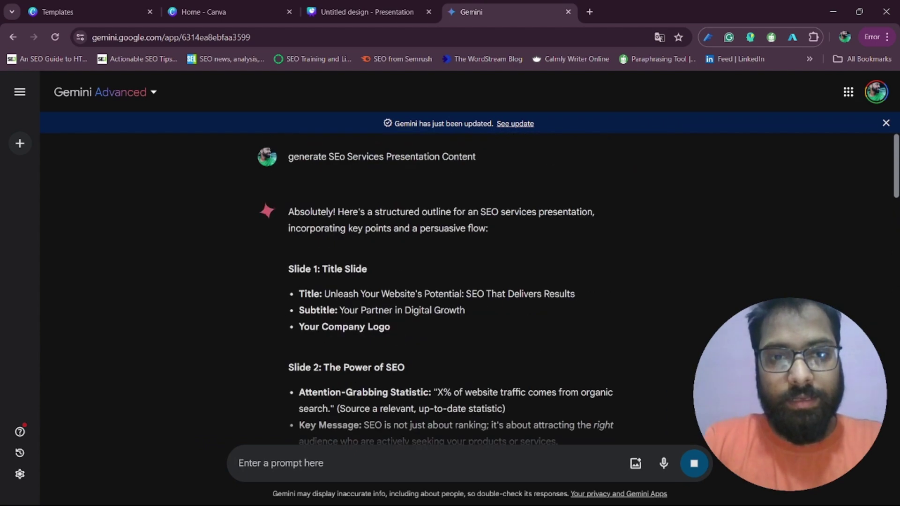
drag(322, 270, 370, 271)
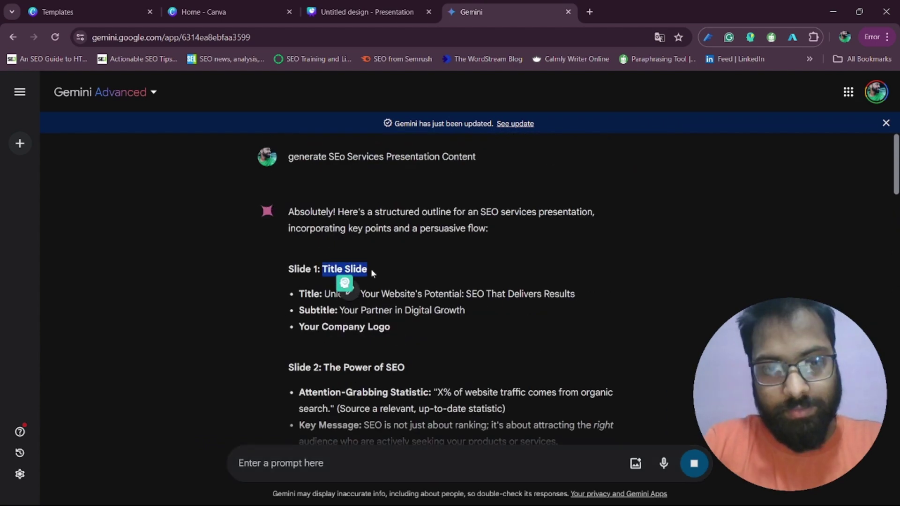
click(315, 303)
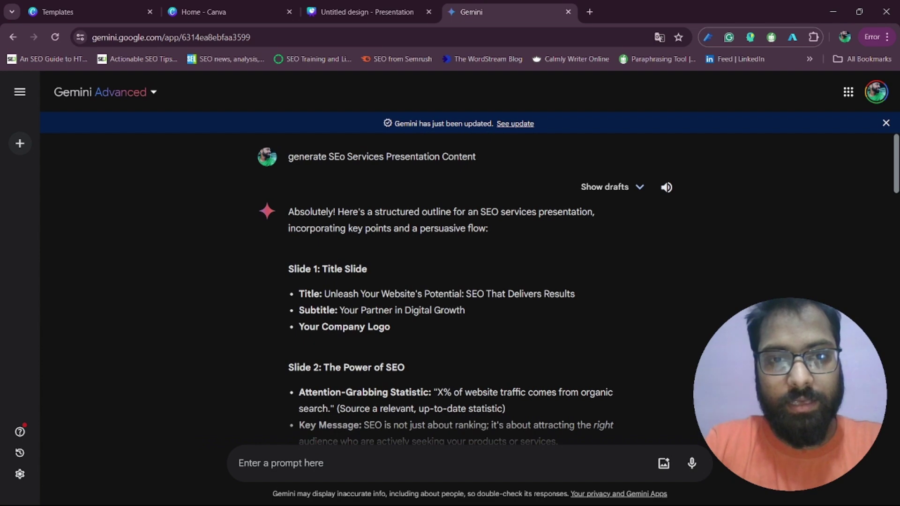
scroll(464, 255, down, 2)
drag(476, 241, 354, 224)
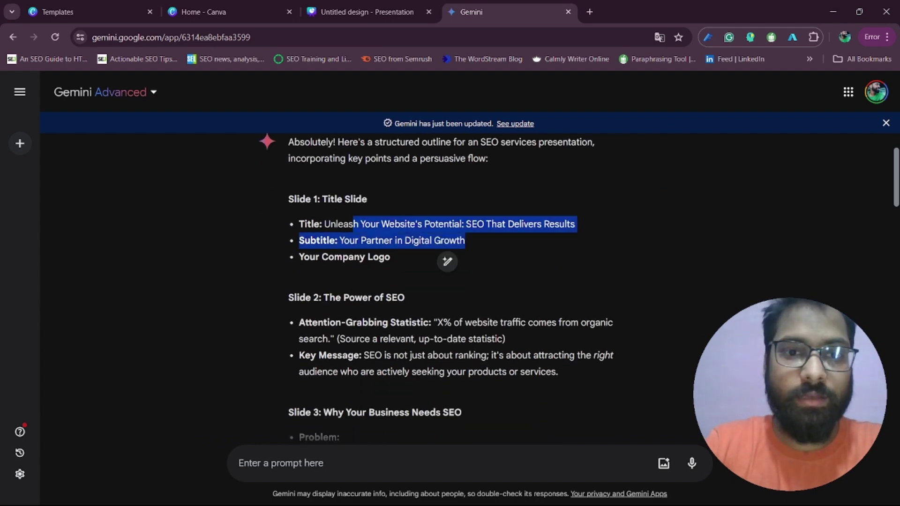
click(334, 267)
scroll(335, 268, down, 3)
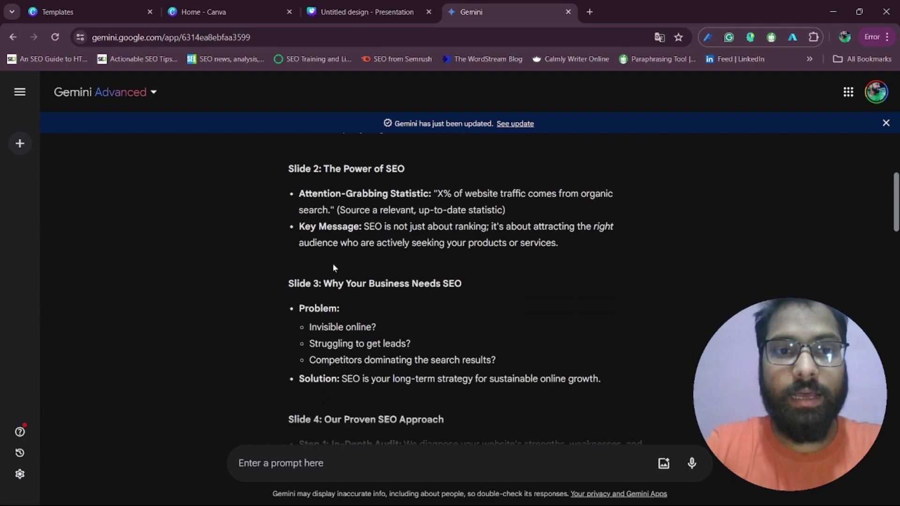
drag(313, 169, 329, 170)
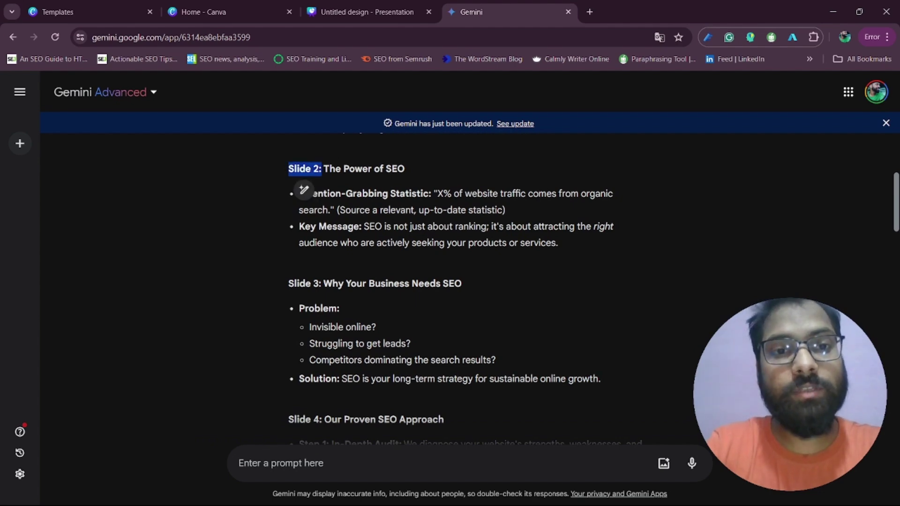
drag(323, 170, 423, 169)
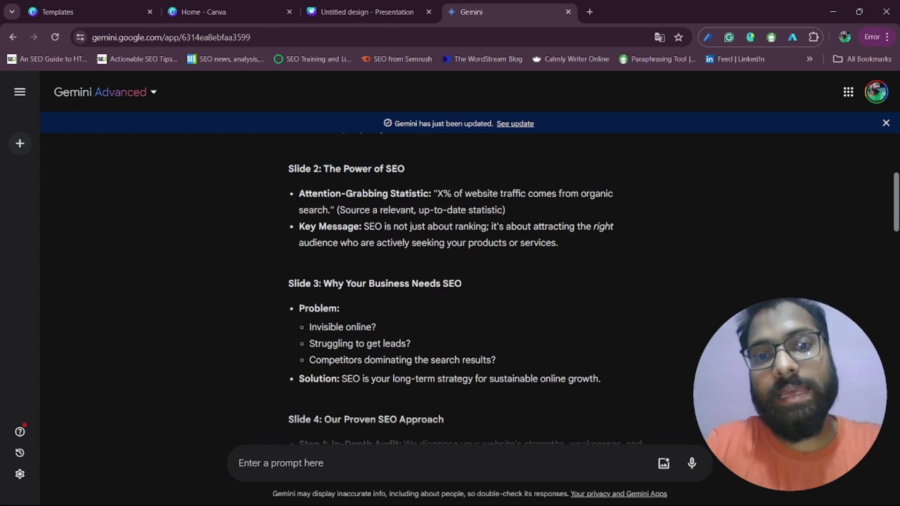
drag(502, 214, 373, 203)
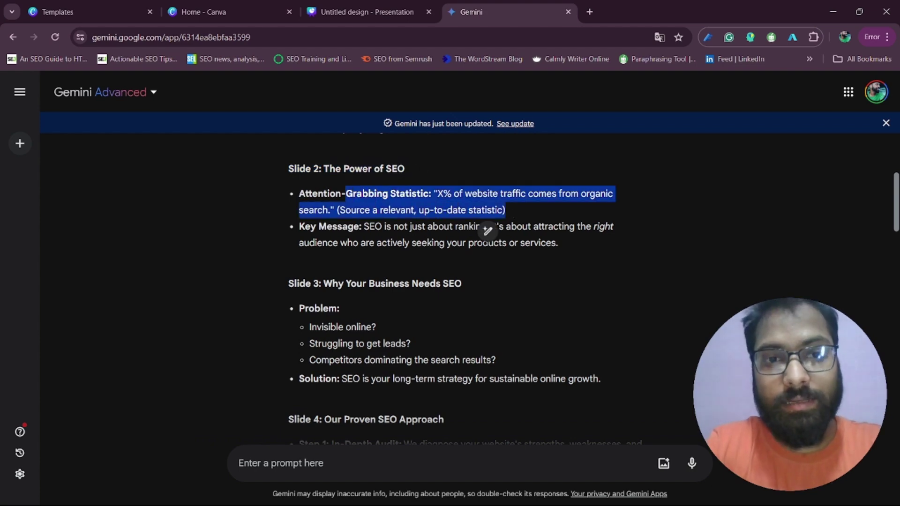
scroll(366, 239, down, 3)
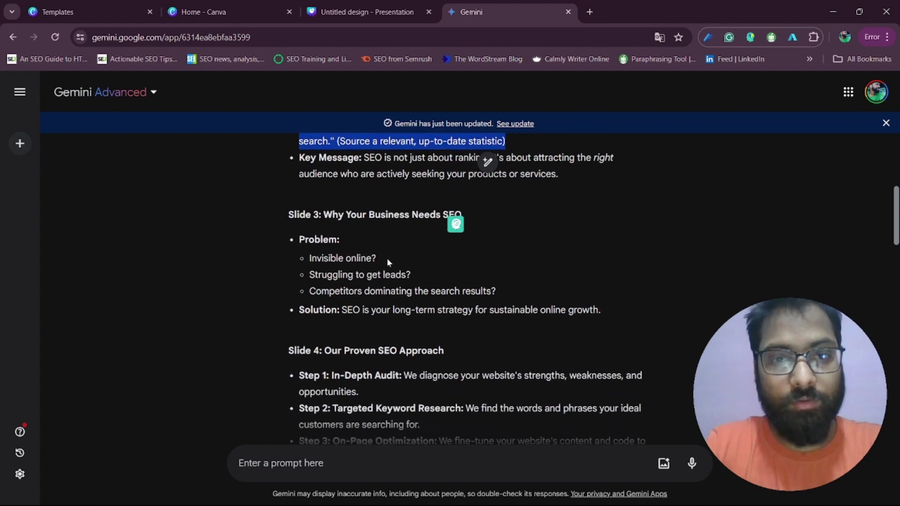
click(364, 240)
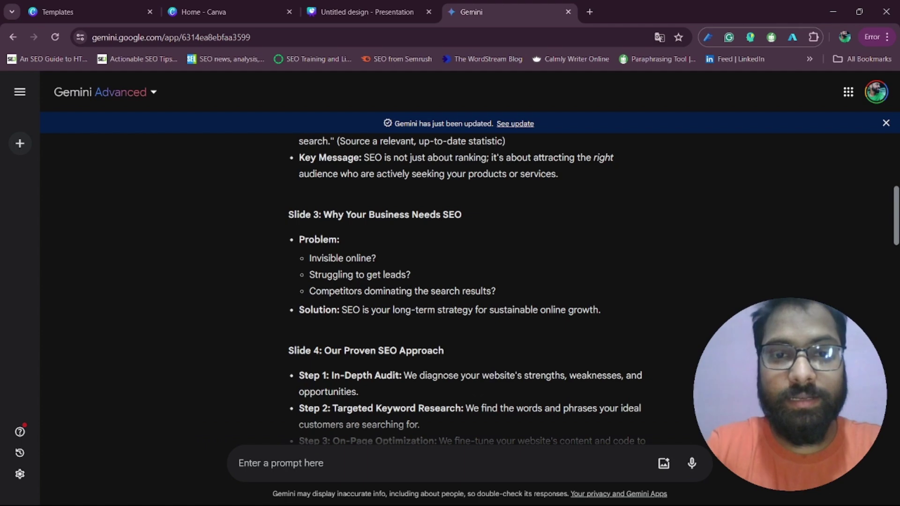
scroll(395, 330, down, 3)
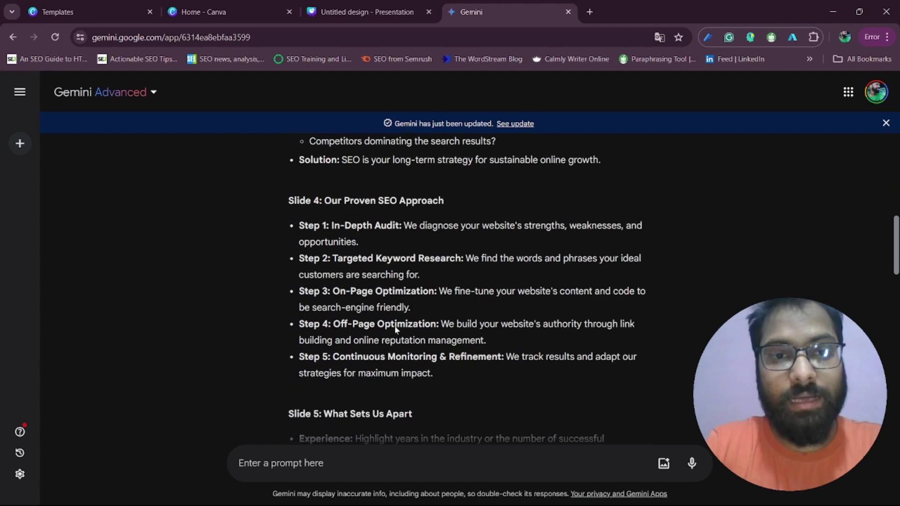
scroll(469, 281, down, 15)
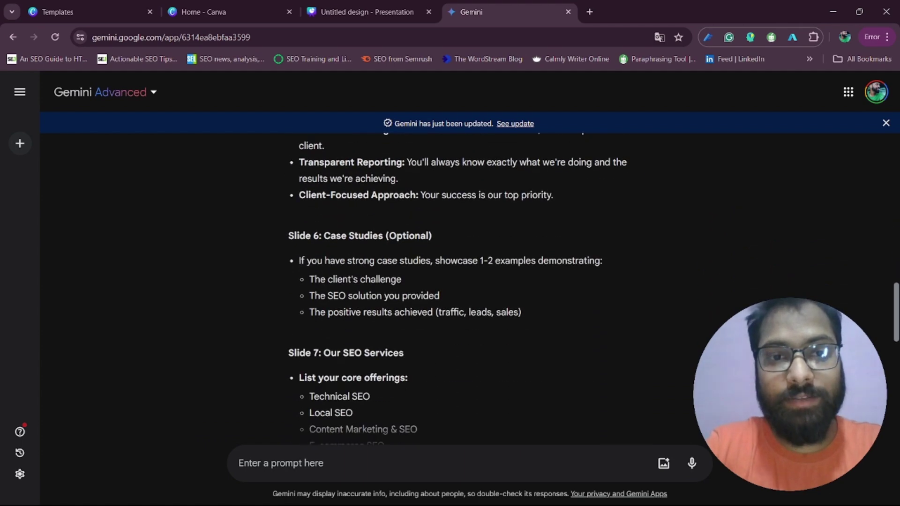
scroll(412, 194, down, 1)
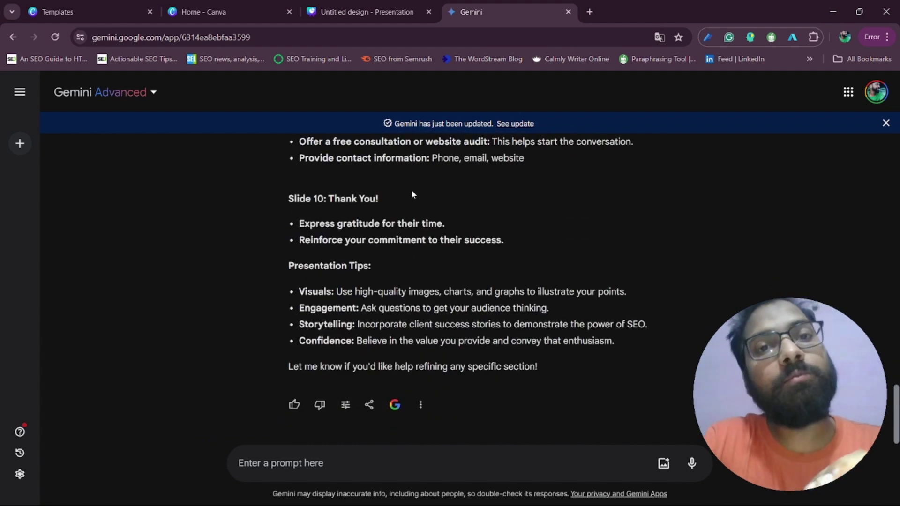
Regenerate the response as Simpler and copy the slide 1 title "Get Found Online: Grow Your Business with SEO".
click(346, 405)
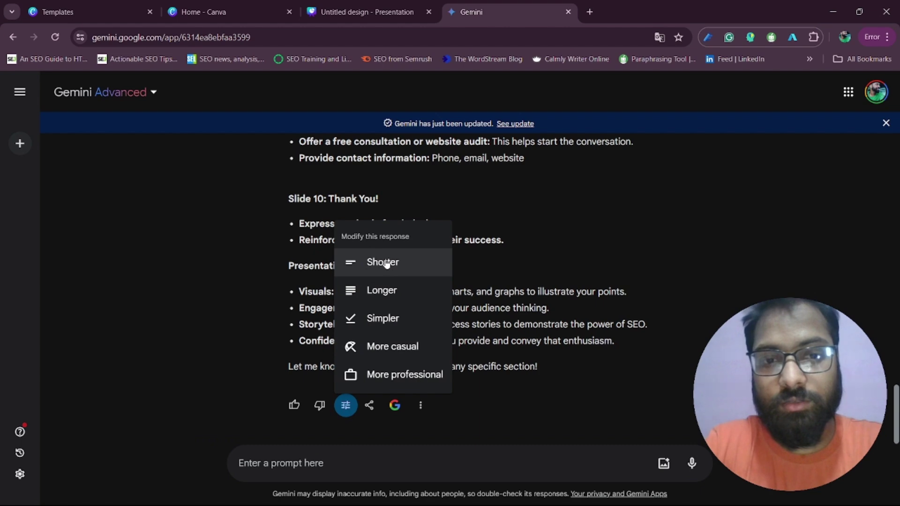
click(393, 319)
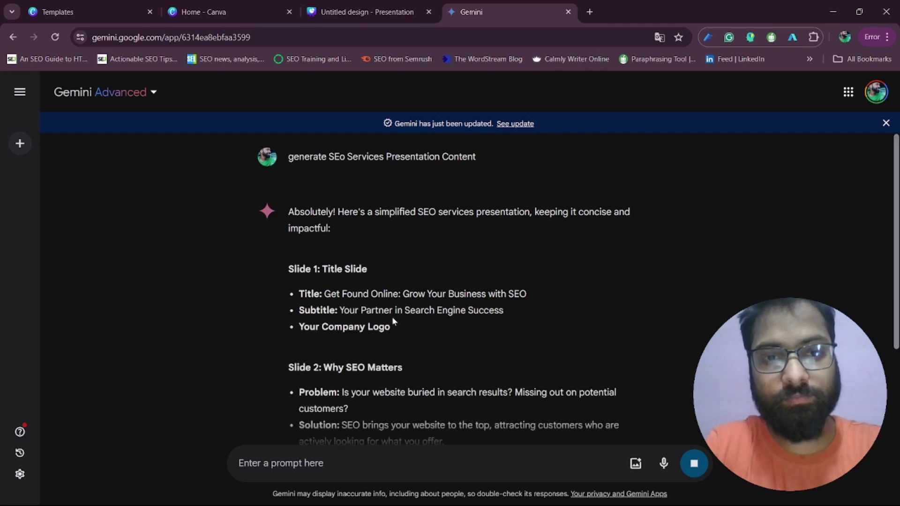
drag(324, 294, 534, 297)
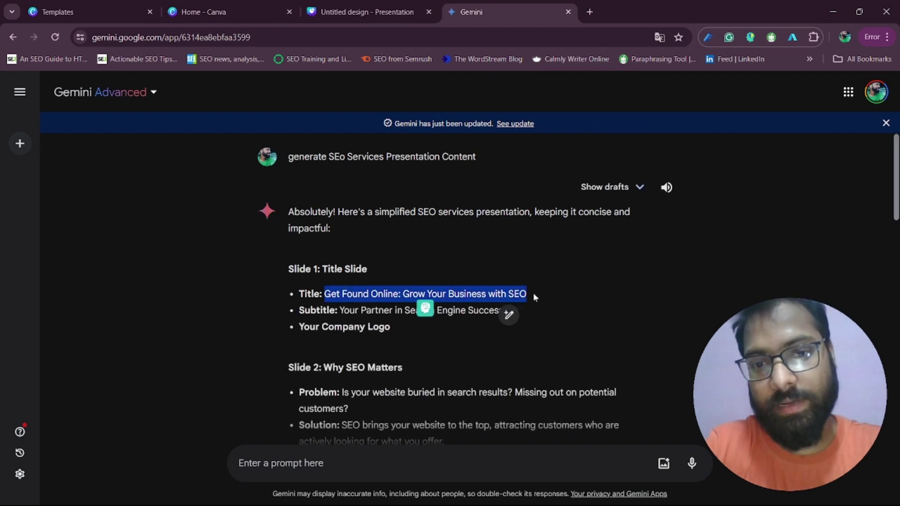
right_click(450, 294)
click(525, 68)
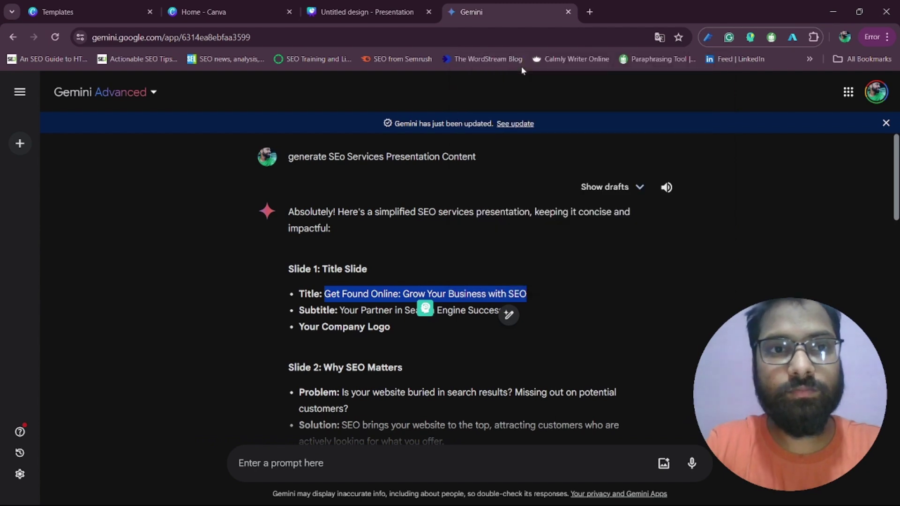
Look over the remaining slides of the simplified outline, from Why SEO Matters through Get Started Today.
scroll(510, 361, down, 3)
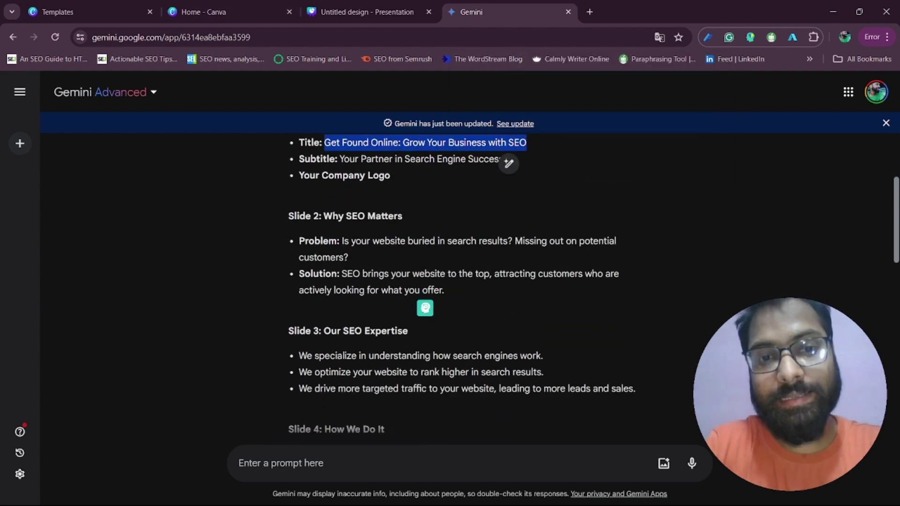
scroll(512, 365, down, 3)
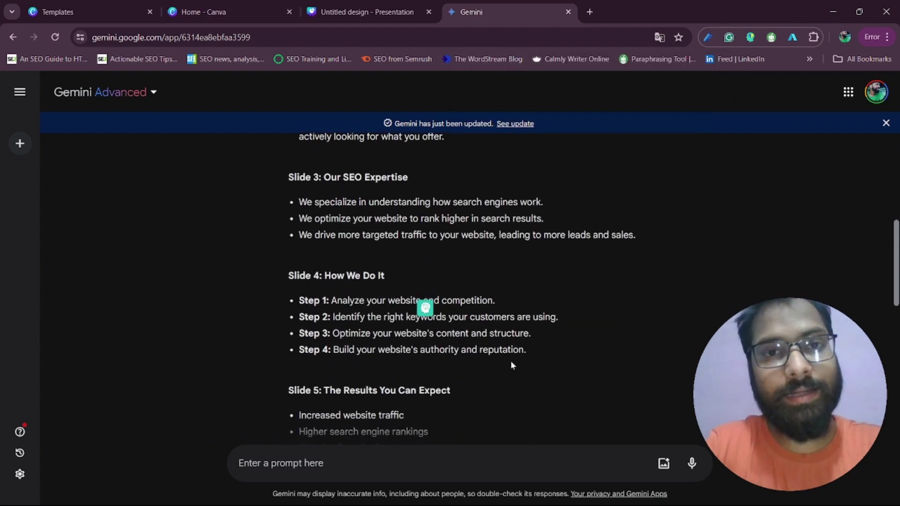
scroll(512, 365, down, 1)
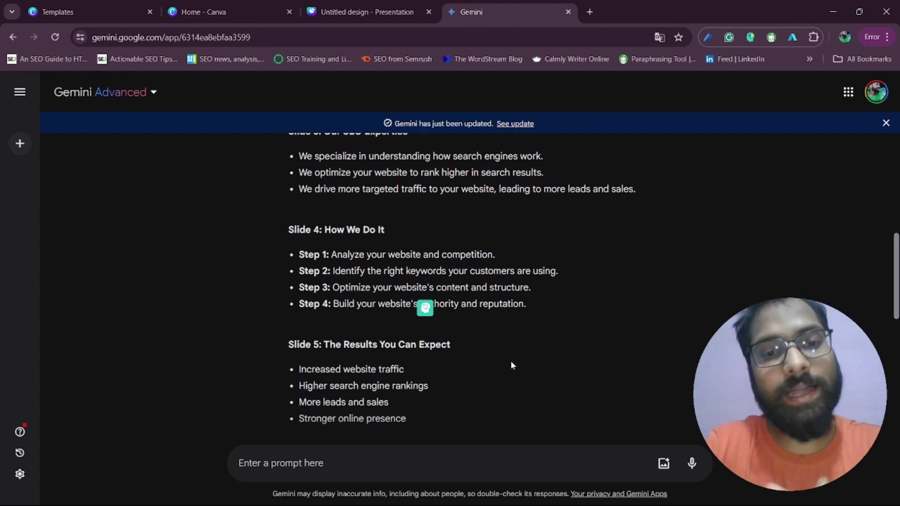
scroll(512, 365, down, 4)
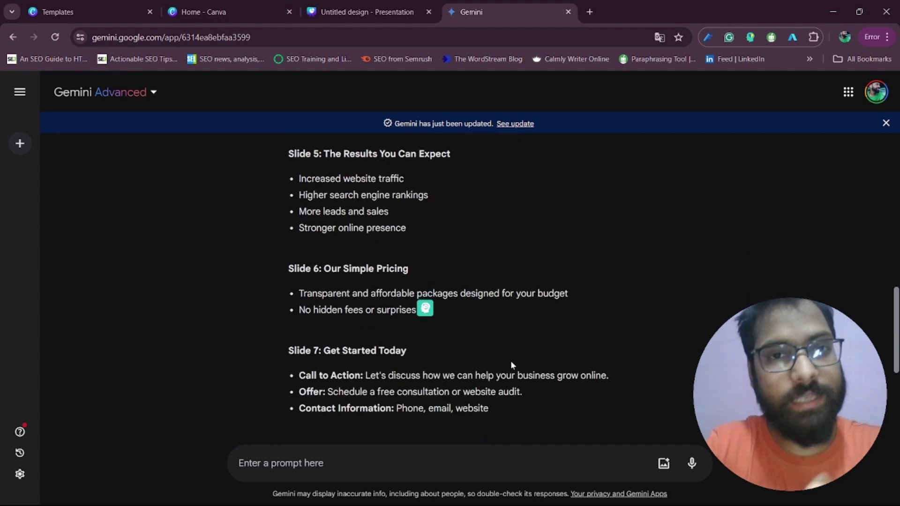
scroll(512, 364, down, 5)
scroll(511, 365, up, 13)
scroll(512, 365, down, 4)
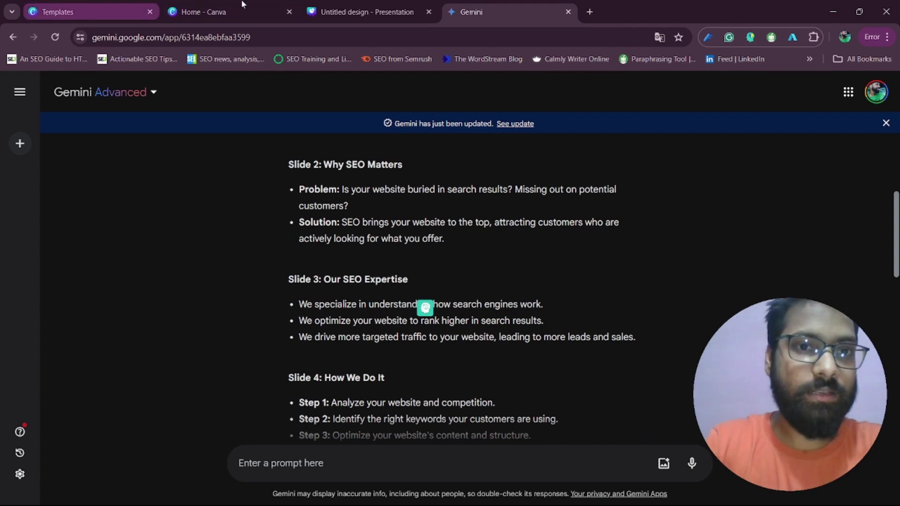
Switch to the Canva presentation and replace the page 1 title with the copied "Get Found Online: Grow Your Business with SEO".
click(363, 12)
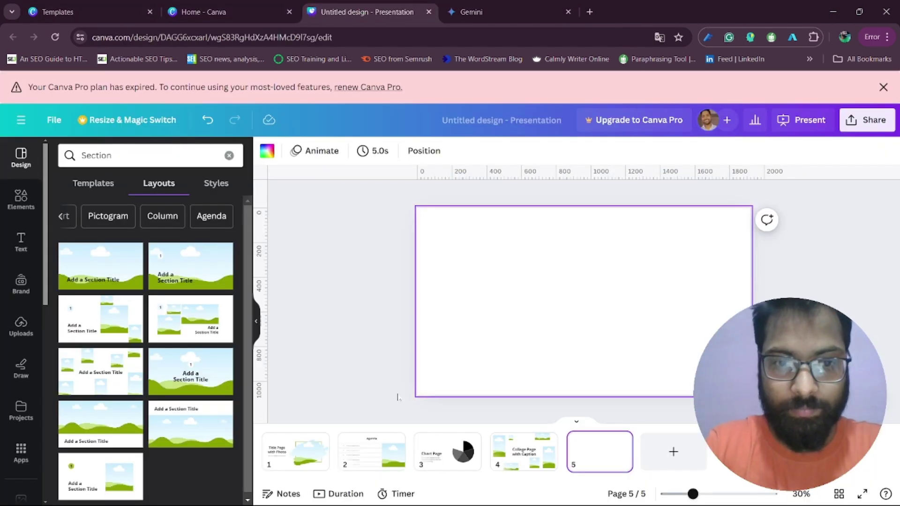
click(287, 448)
click(483, 298)
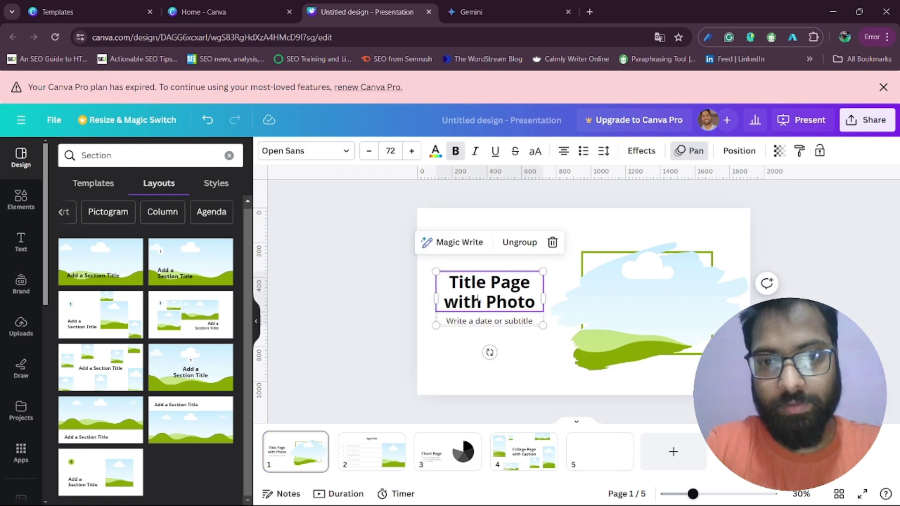
double_click(479, 300)
key(ctrl+v)
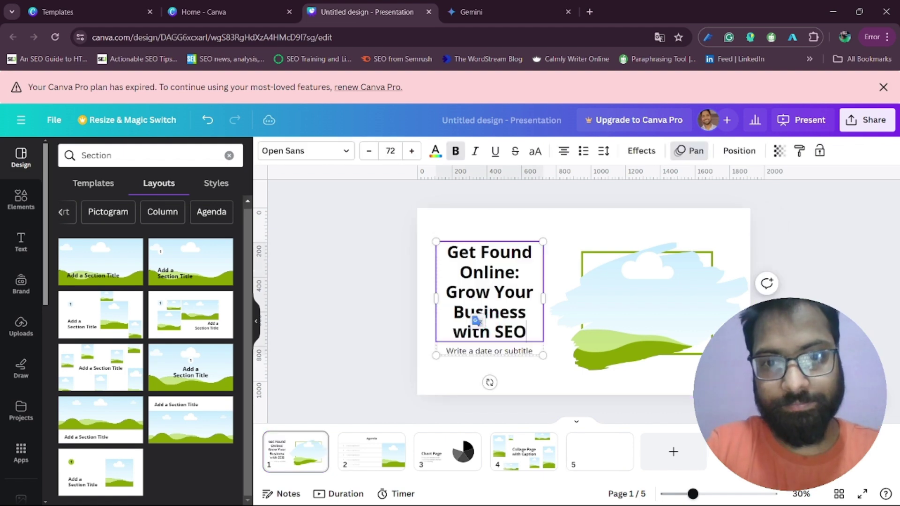
key(Escape)
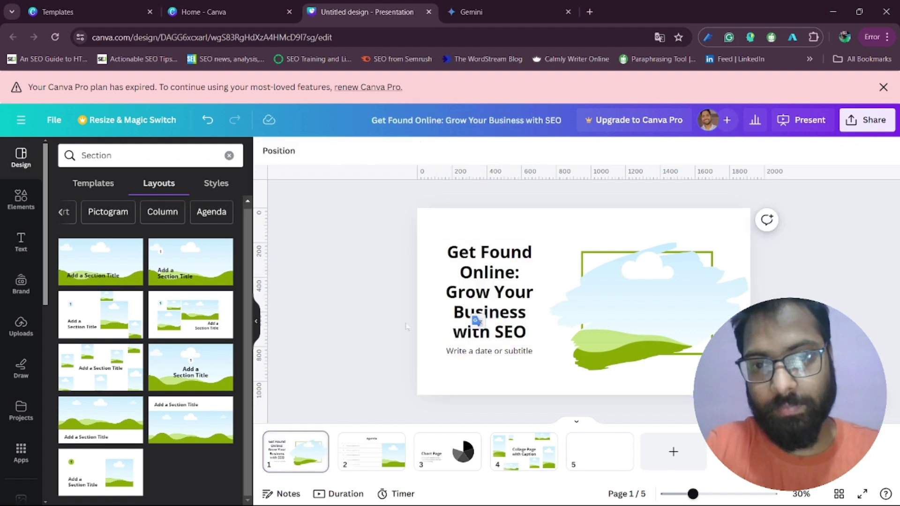
Shorten the page 1 title to "Get Found Online" and replace the subtitle with "Grow Your Business with SEO".
click(525, 271)
drag(521, 272, 529, 332)
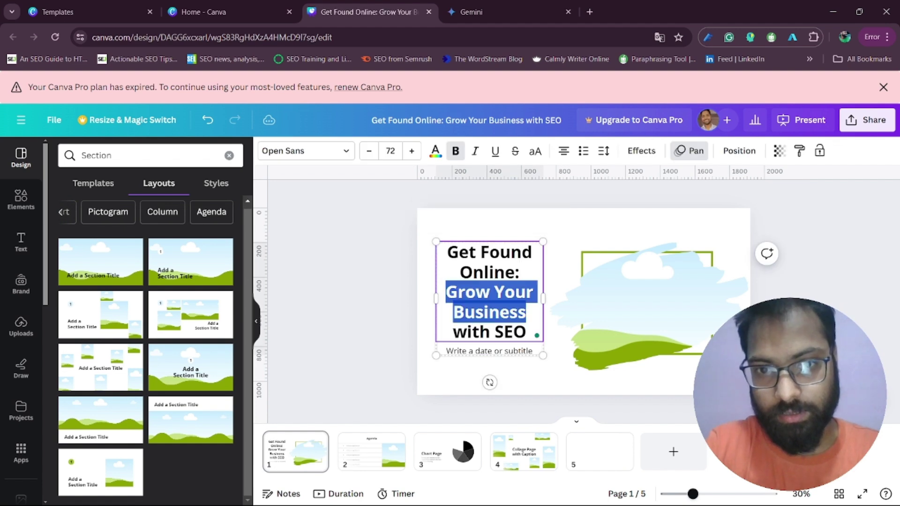
key(BackSpace)
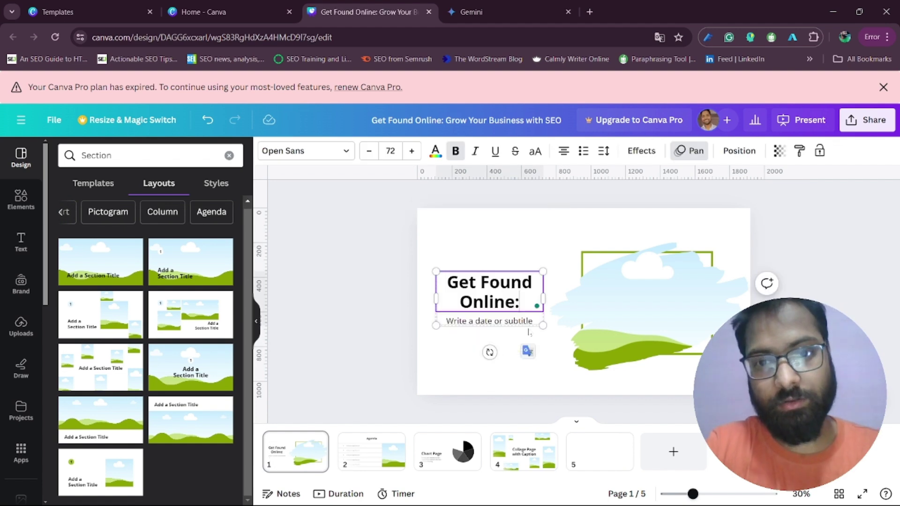
click(500, 321)
click(496, 320)
key(ctrl+v)
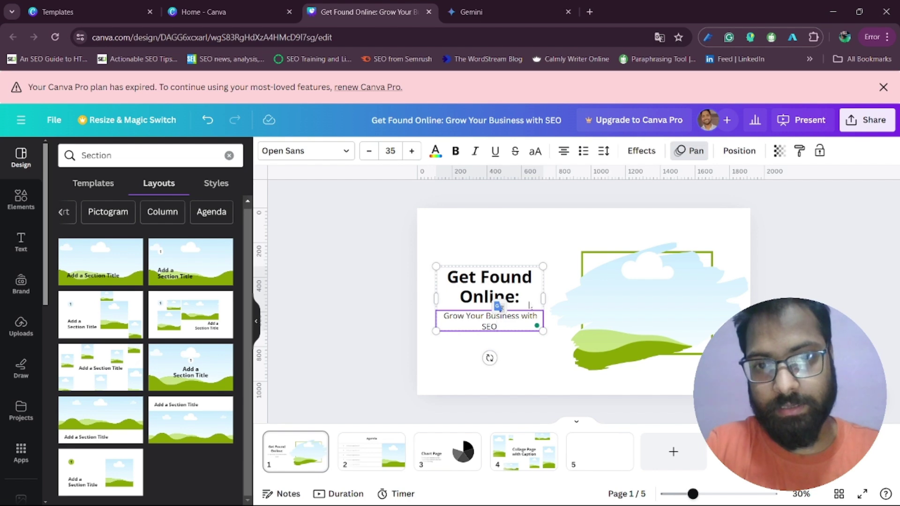
click(498, 304)
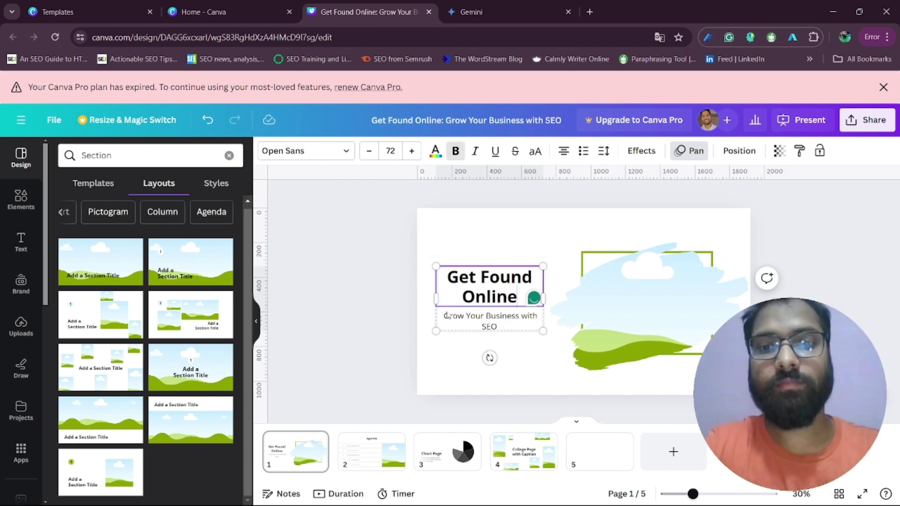
click(387, 327)
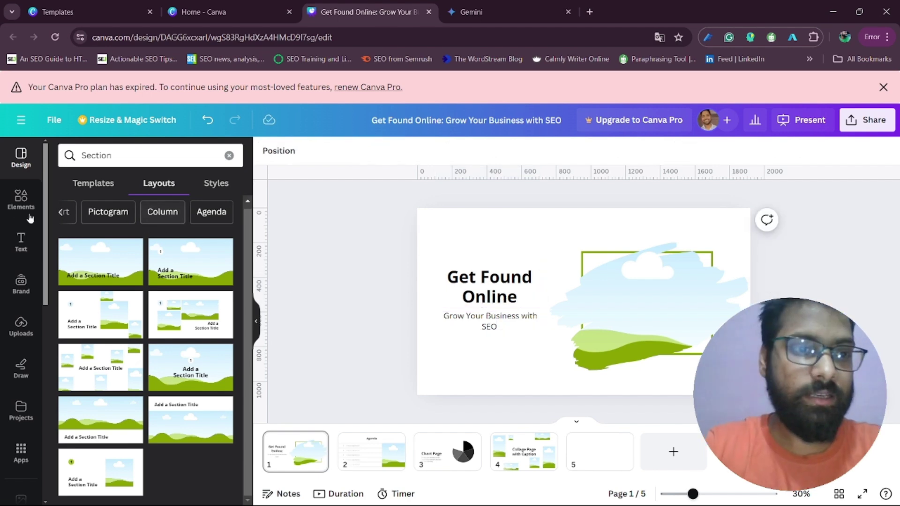
Search the elements library for "SEO" and narrow the results to photos.
click(23, 198)
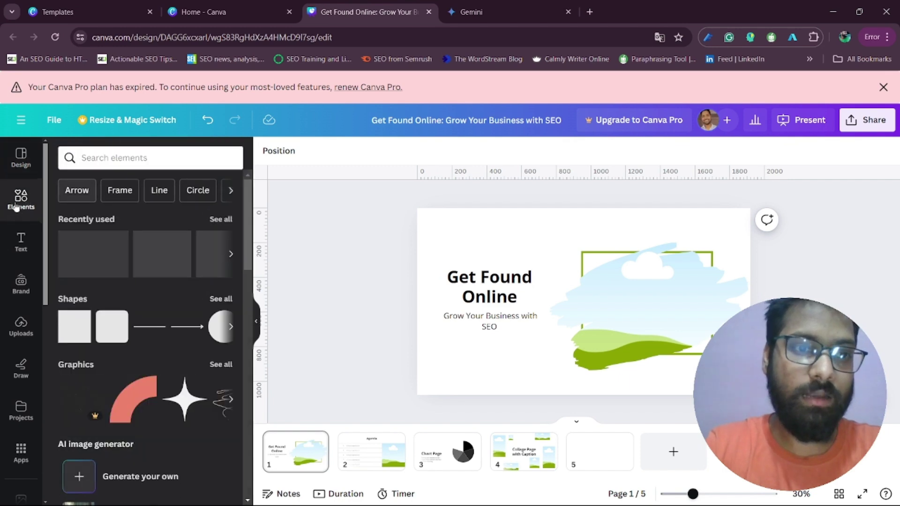
click(149, 158)
text(SEO S)
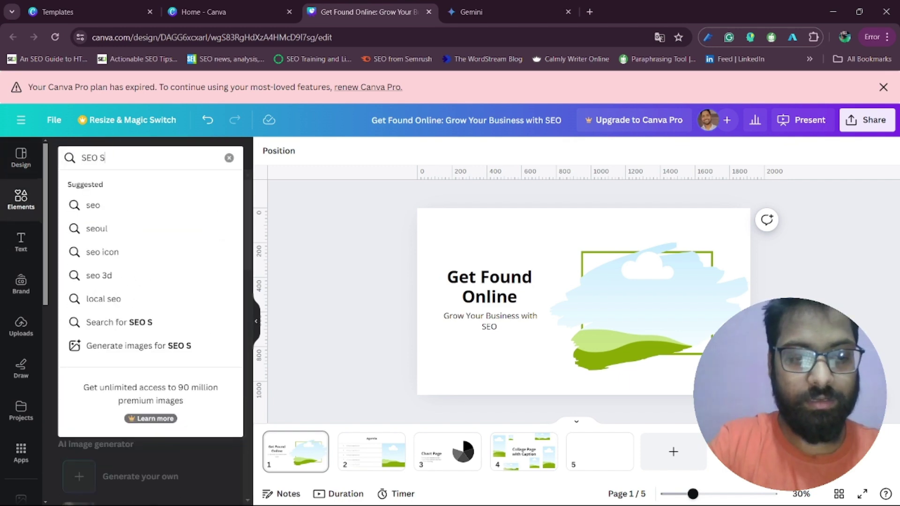
key(BackSpace)
key(BackSpace)
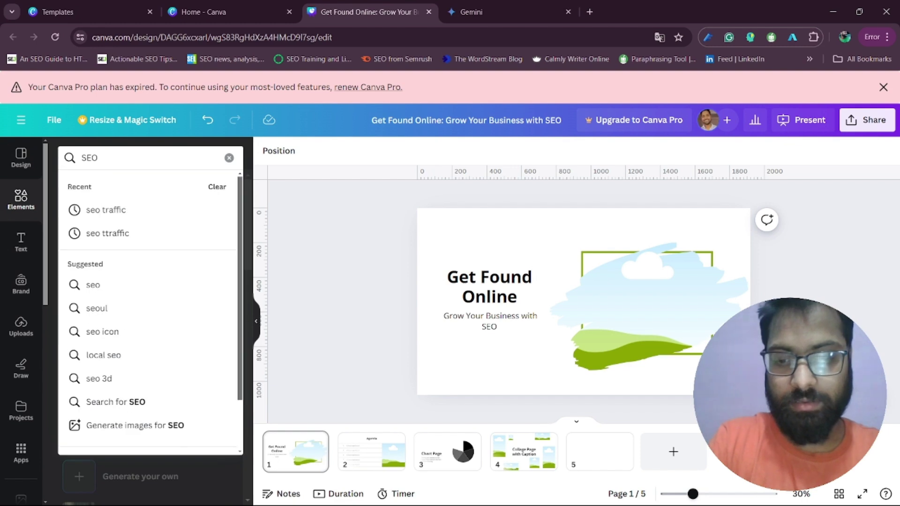
key(Return)
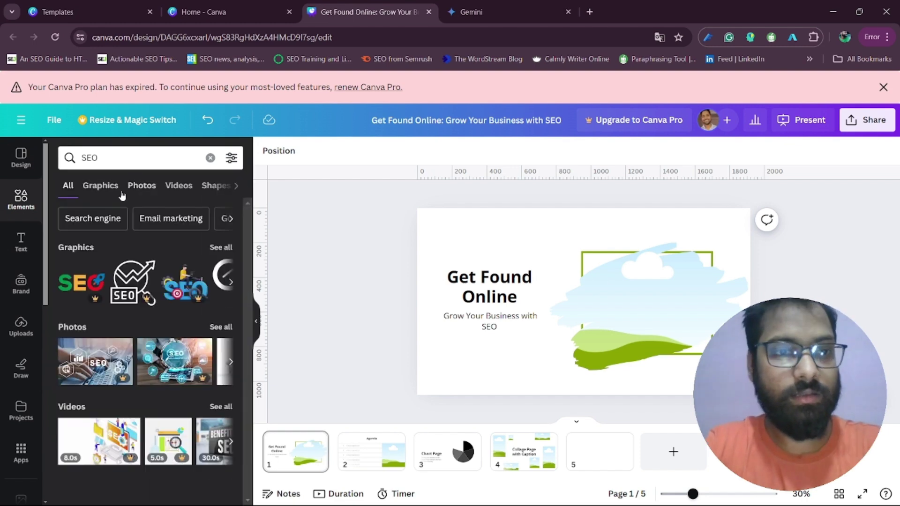
click(116, 192)
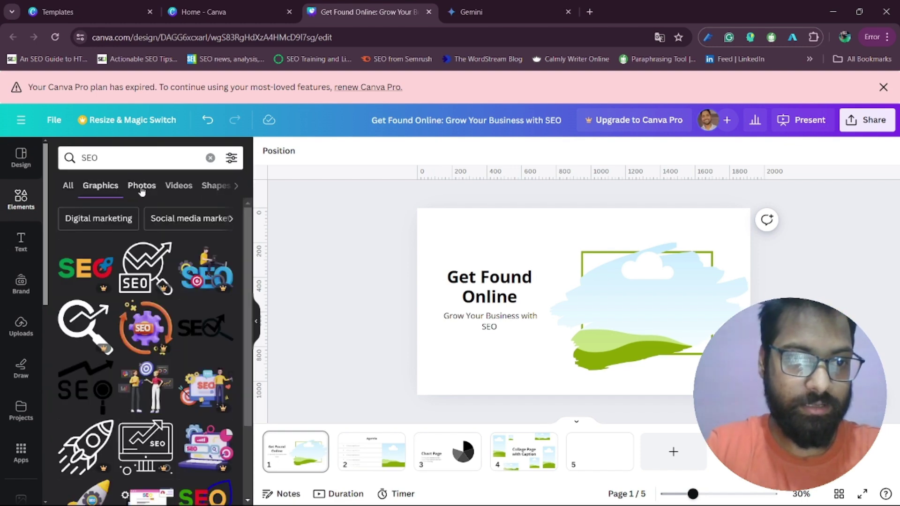
click(141, 188)
Fill the page 1 brush-stroke frame with the photo of a laptop showing an SEO diagram.
scroll(129, 345, down, 5)
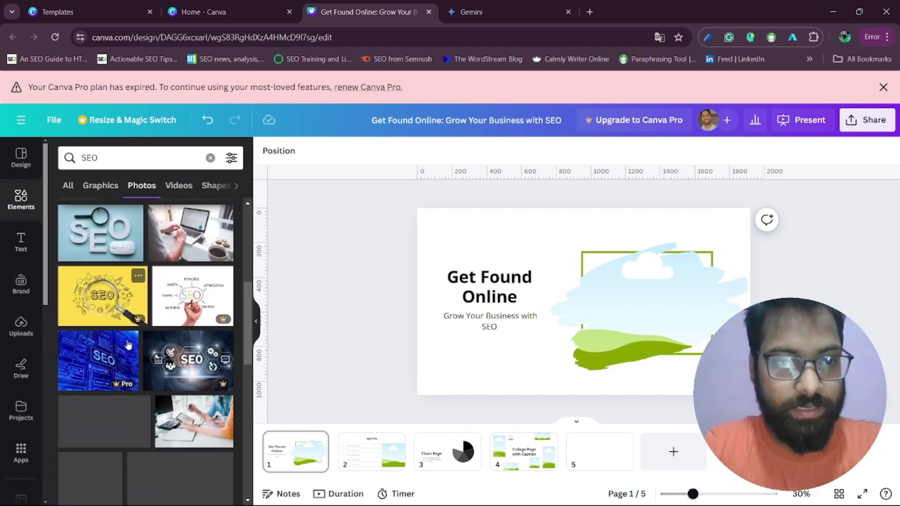
scroll(115, 412, down, 5)
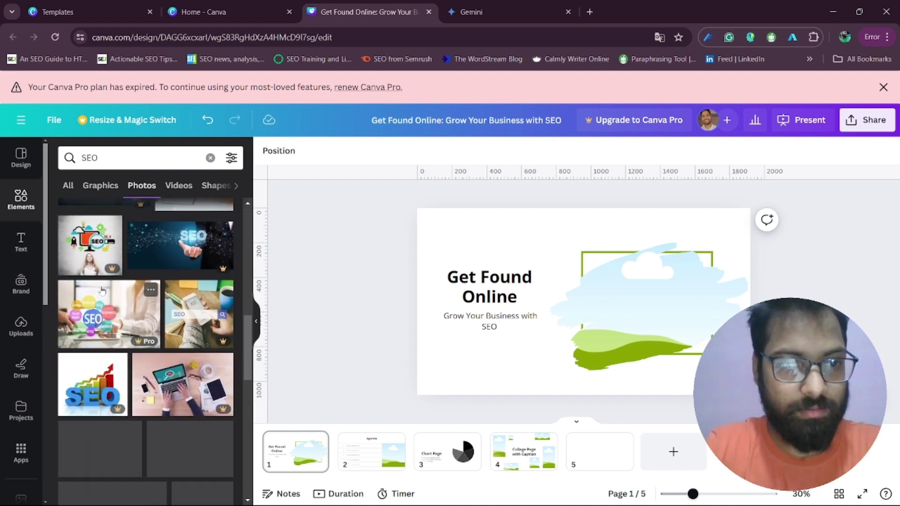
scroll(108, 300, down, 8)
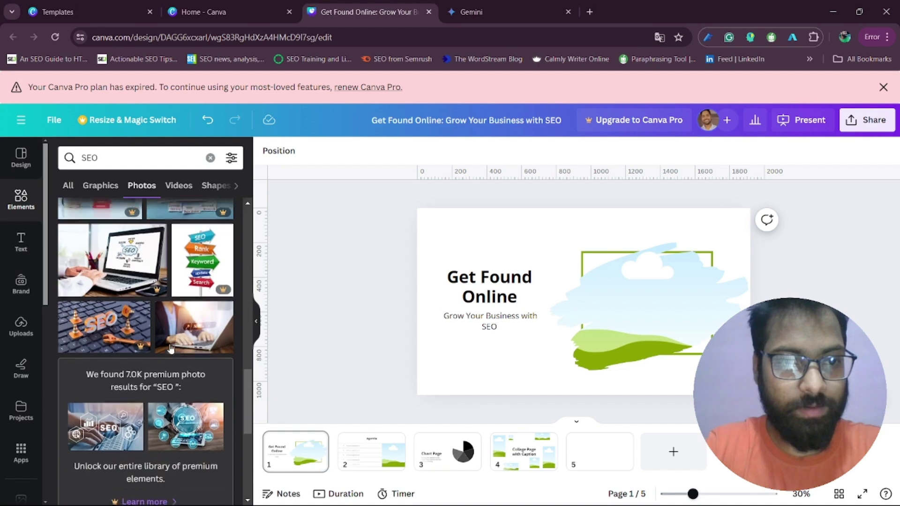
scroll(171, 349, down, 1)
drag(117, 260, 647, 304)
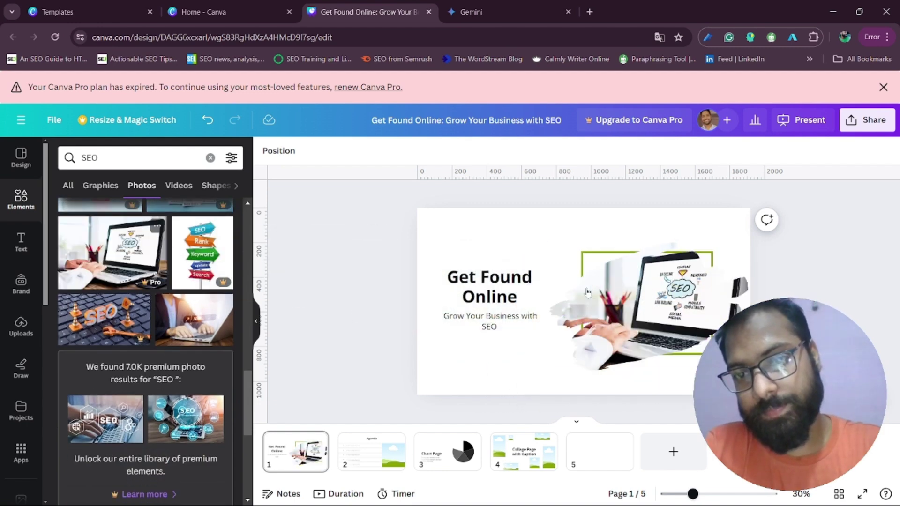
click(585, 257)
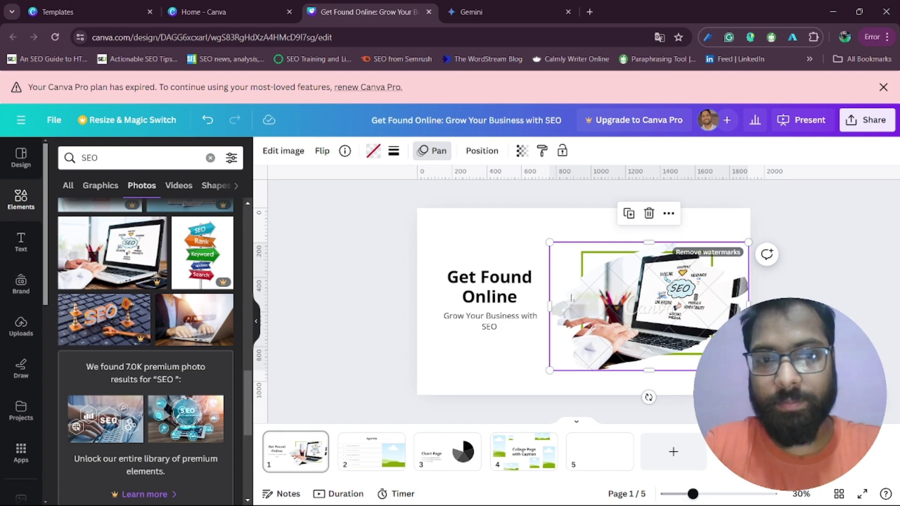
Replace the page 1 frame photo with the free one of hands typing on a laptop beside a cup.
scroll(104, 333, down, 6)
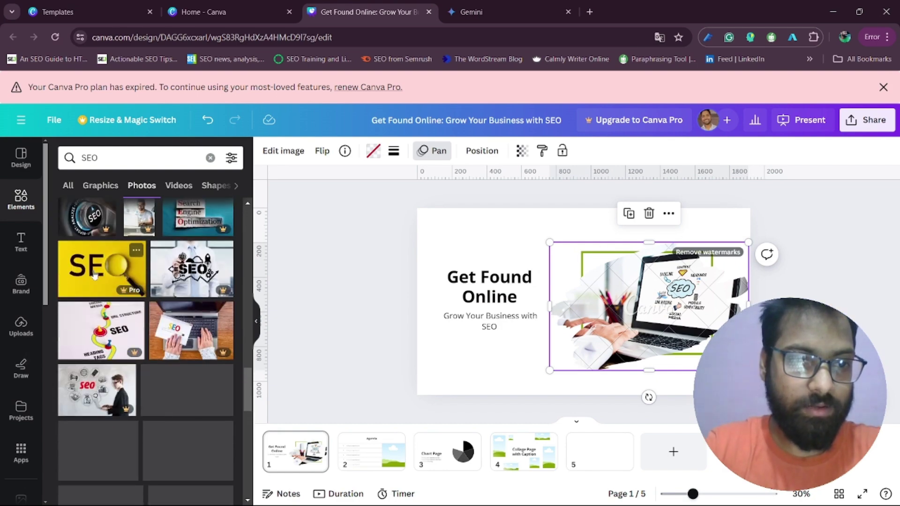
scroll(108, 346, down, 5)
drag(109, 276, 601, 295)
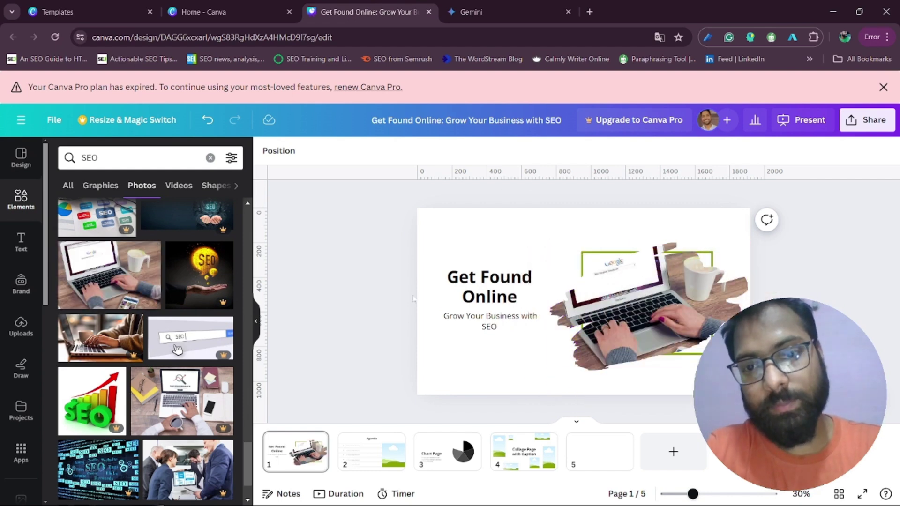
Try a solid border around the brush-stroke laptop photo and undo it.
click(602, 257)
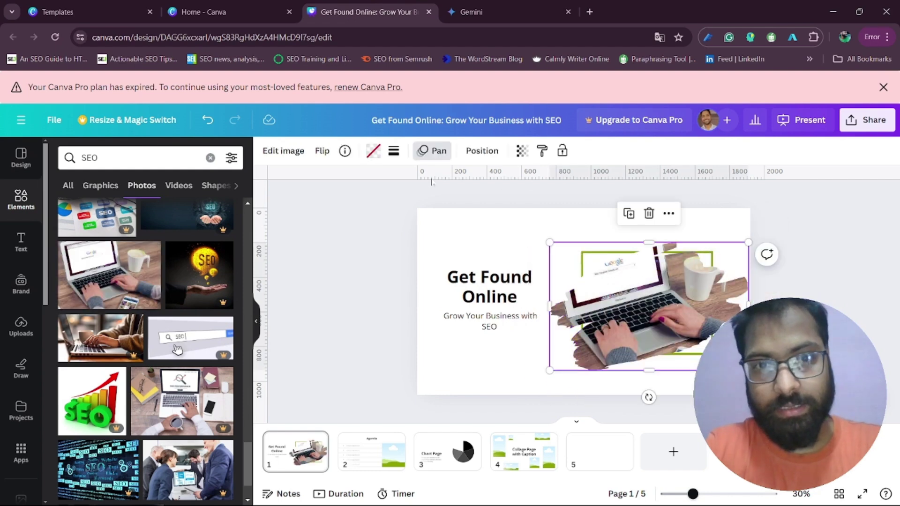
click(393, 153)
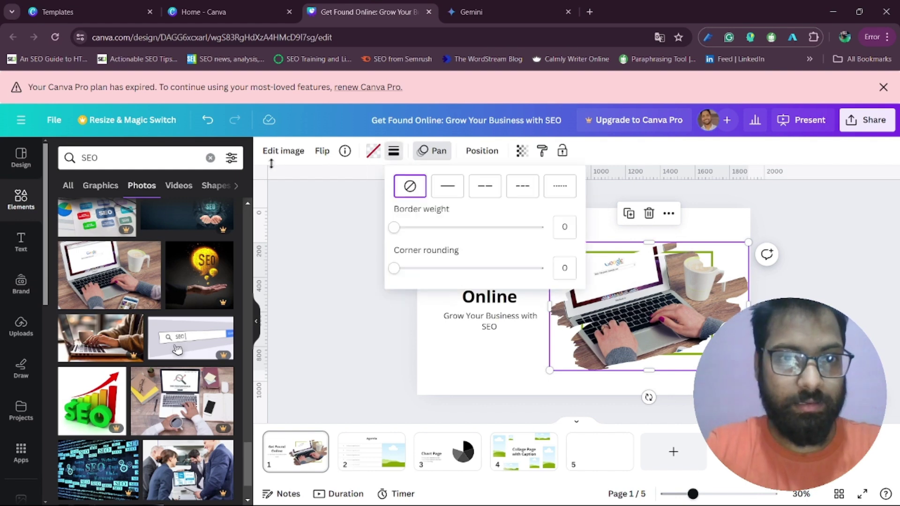
click(446, 189)
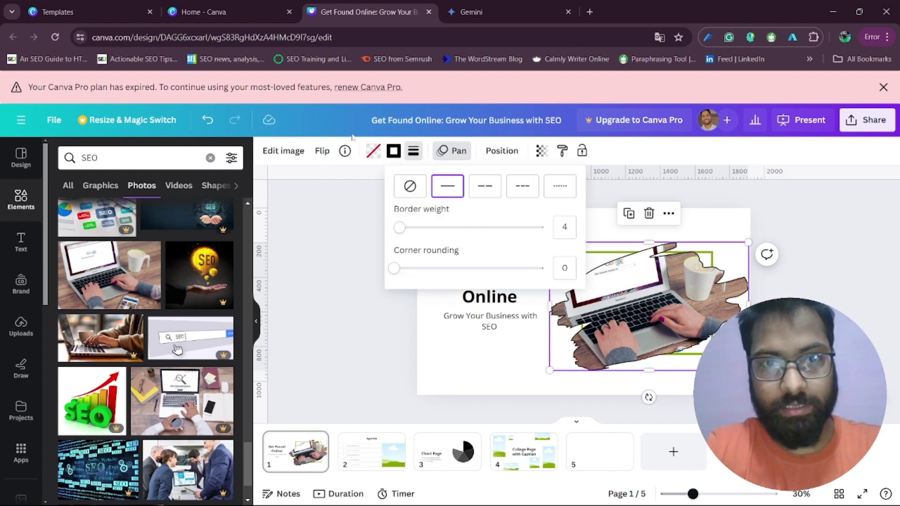
click(209, 121)
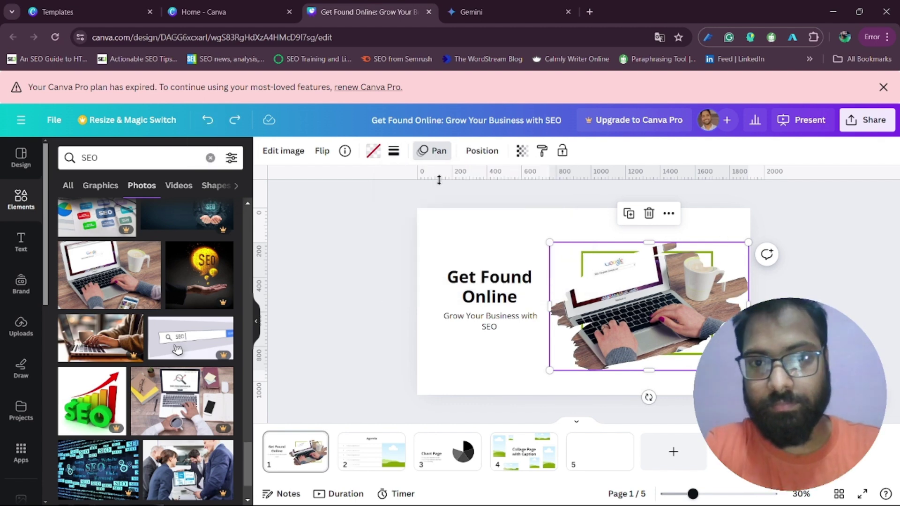
Select the green rectangular outline layer behind the laptop photo and recolor it with the orange from the Diopti palette.
click(483, 151)
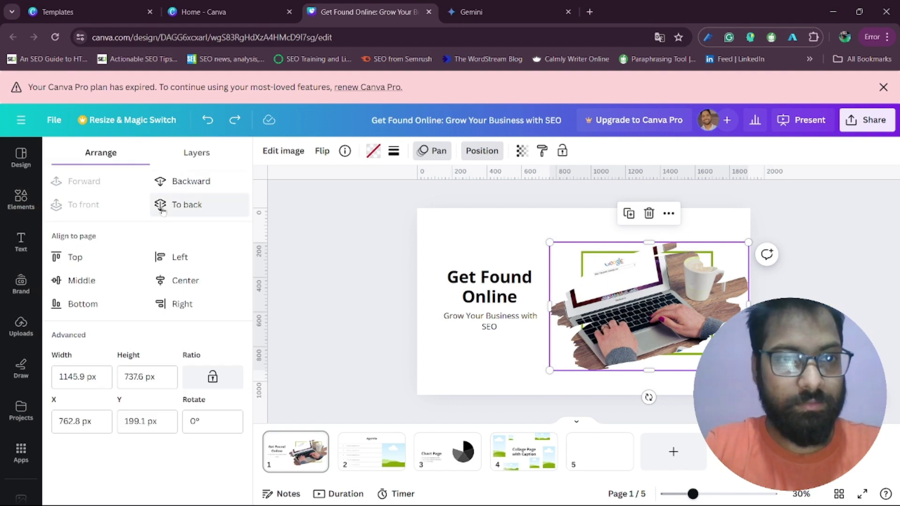
click(206, 157)
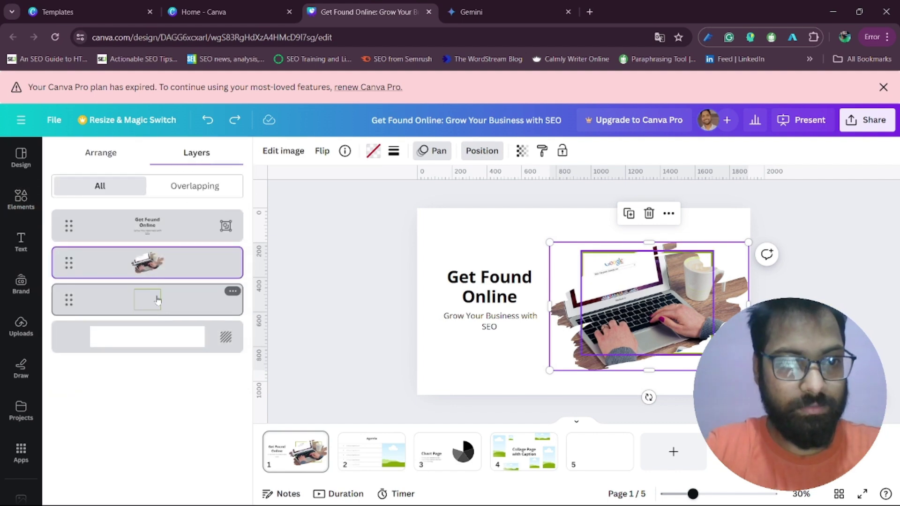
click(157, 301)
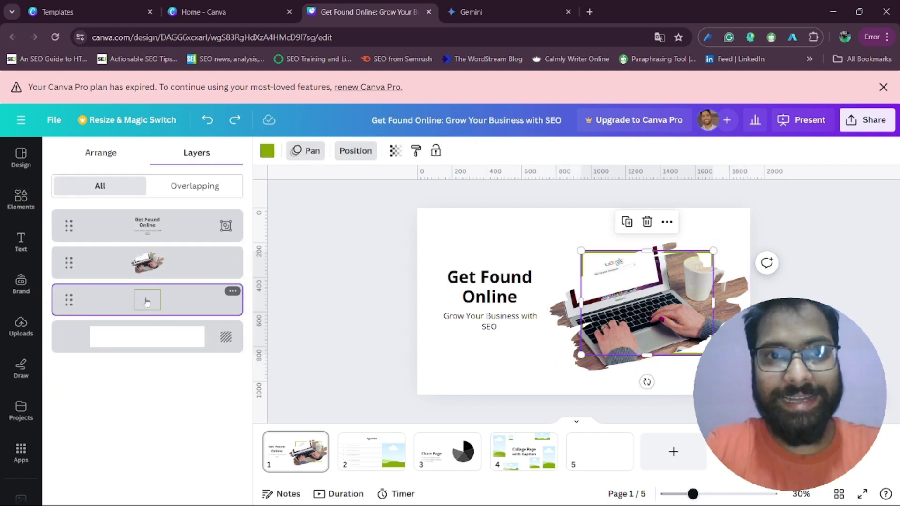
click(267, 151)
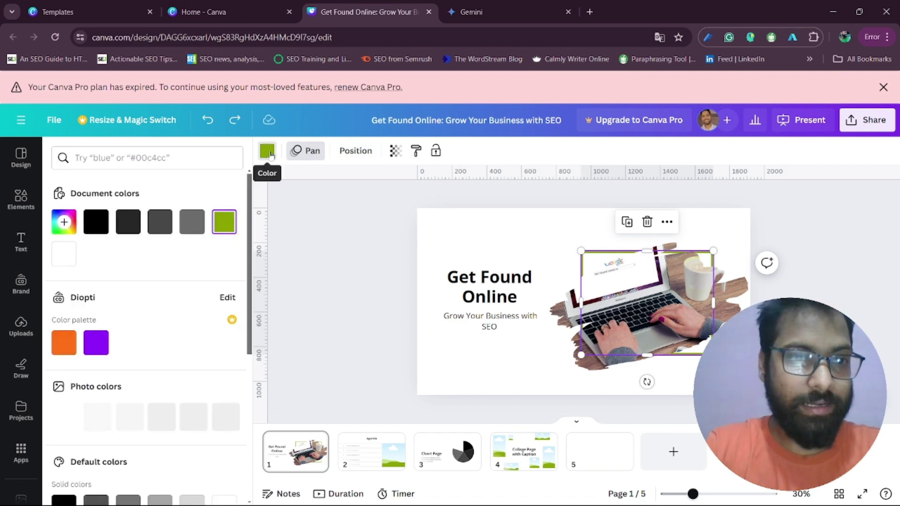
click(64, 347)
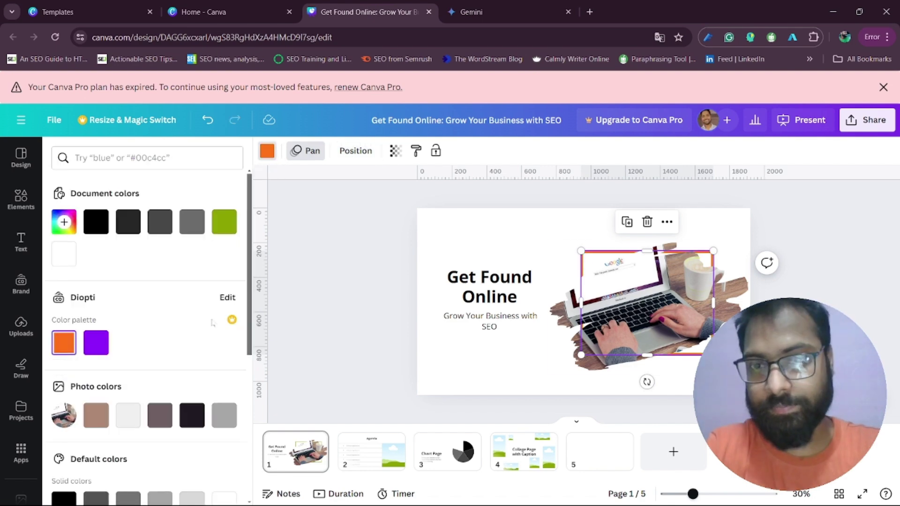
click(360, 346)
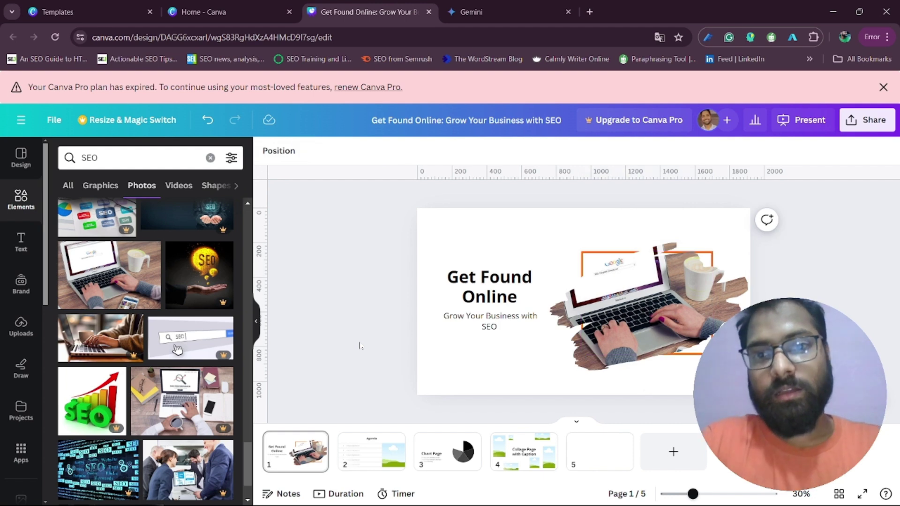
Look over the Agenda, Chart Page and Collage Page layouts on pages 2 to 4 and return to page 1.
click(388, 469)
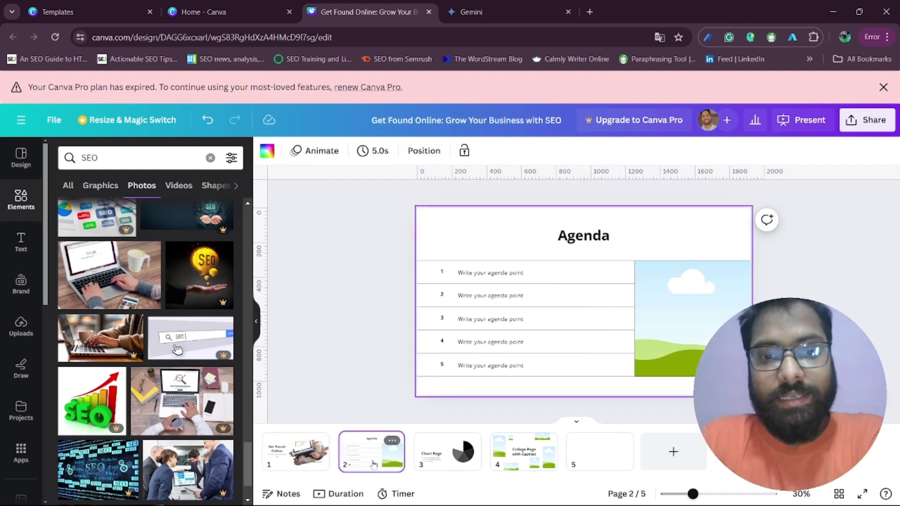
click(462, 448)
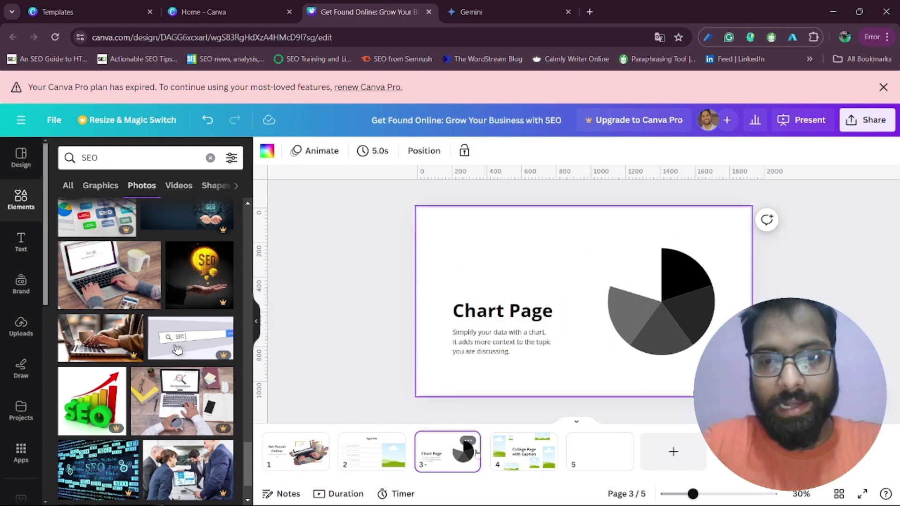
click(515, 457)
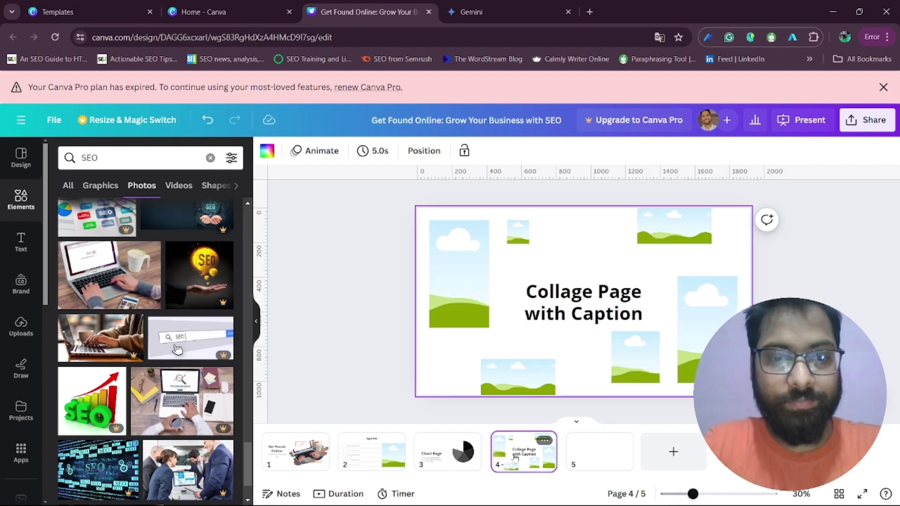
click(291, 459)
Look through the available shapes, graphics, gradients, stickers and graphic collections in the element library.
scroll(113, 399, down, 5)
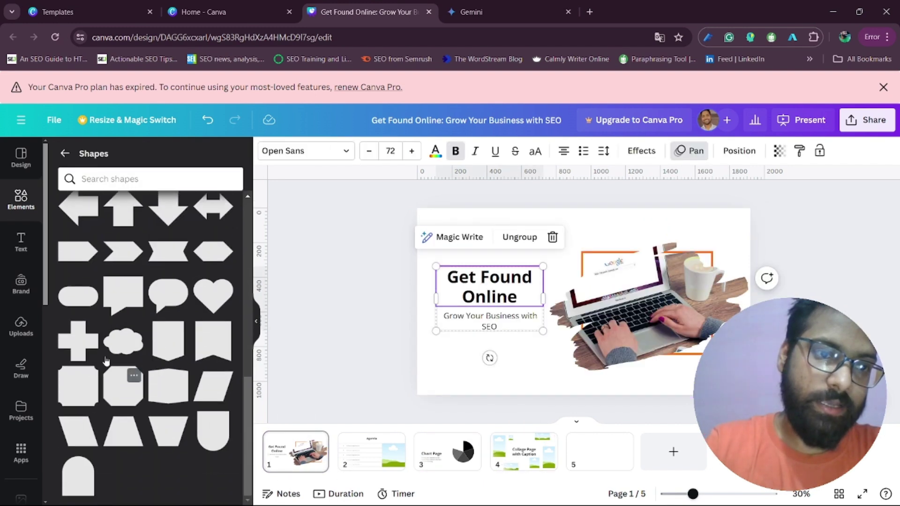
click(65, 153)
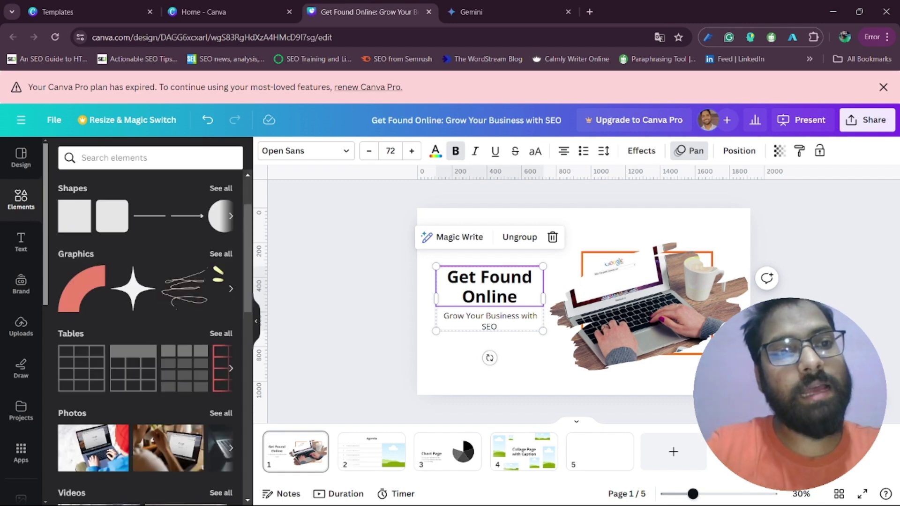
scroll(136, 303, down, 1)
scroll(155, 272, up, 2)
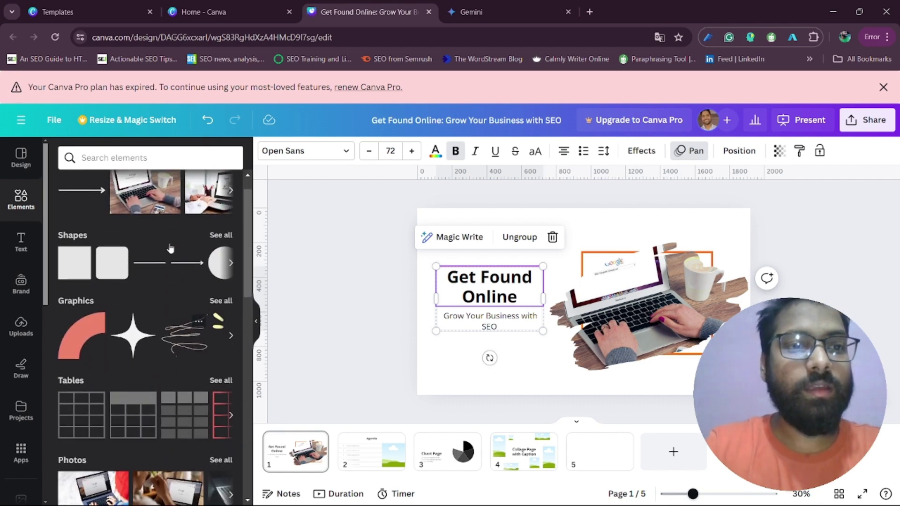
scroll(176, 311, down, 3)
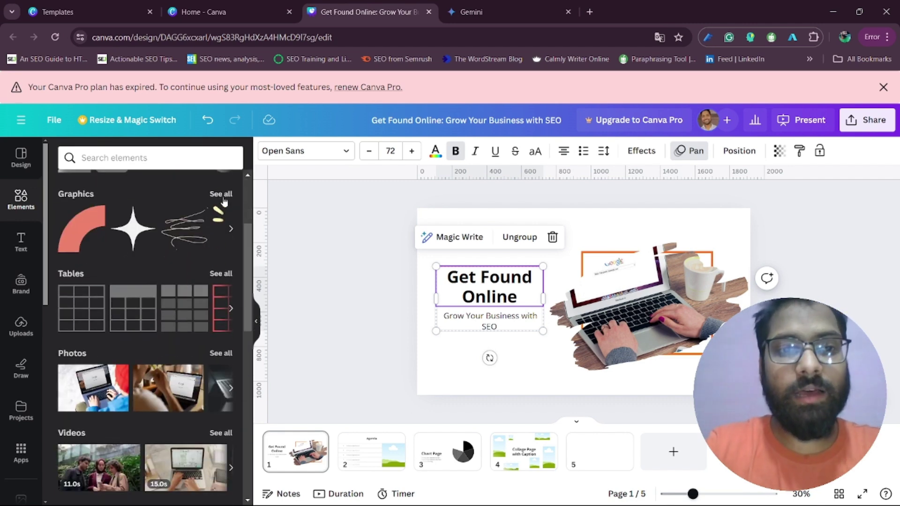
click(226, 198)
scroll(139, 361, down, 2)
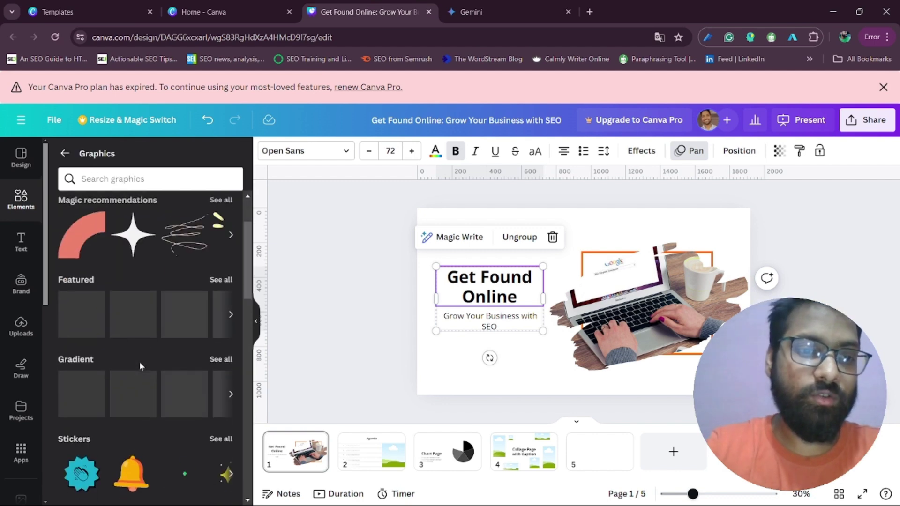
scroll(140, 361, down, 3)
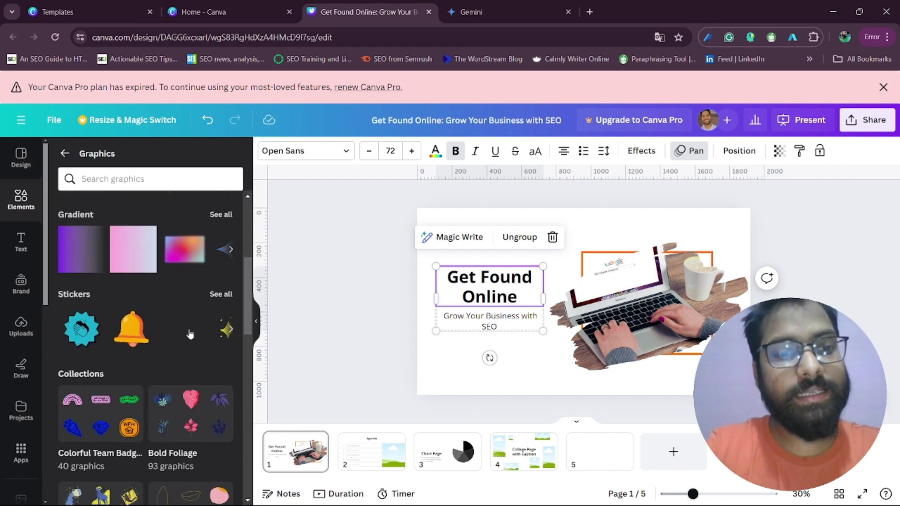
scroll(187, 335, down, 1)
scroll(187, 335, down, 2)
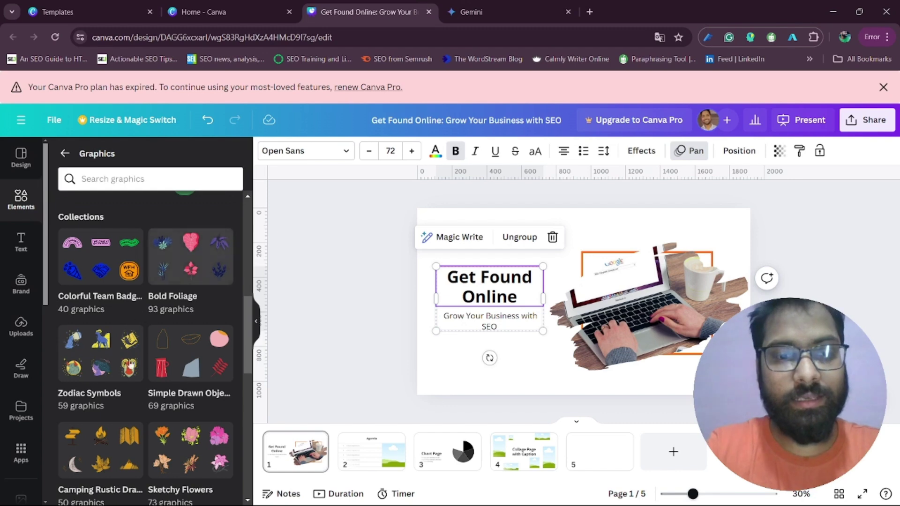
scroll(145, 356, down, 3)
scroll(145, 400, down, 5)
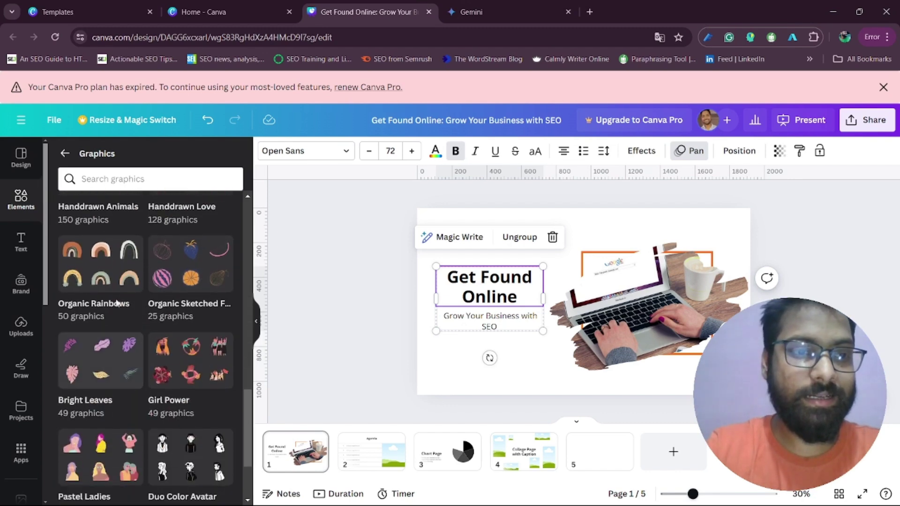
Look over the element library's photos, videos, audio, charts, stickers, frames, grids and mockups.
click(65, 153)
scroll(145, 378, down, 4)
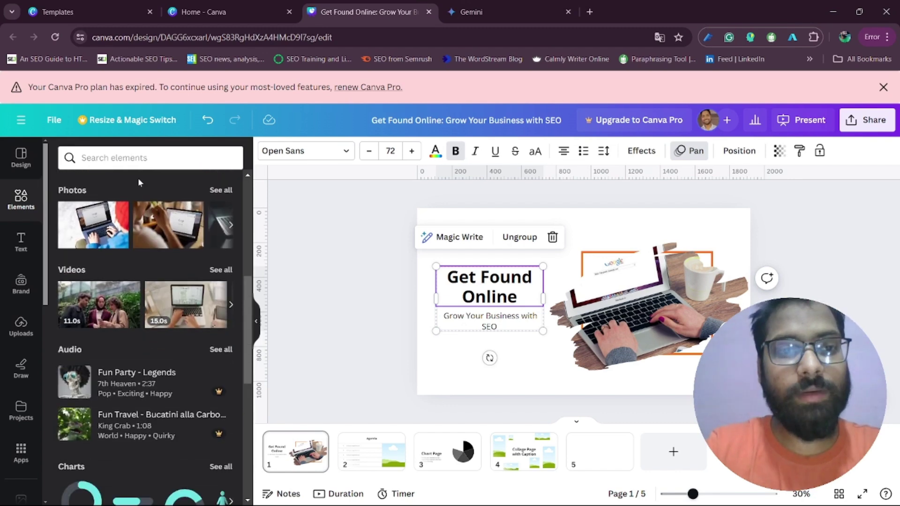
scroll(167, 235, right, 5)
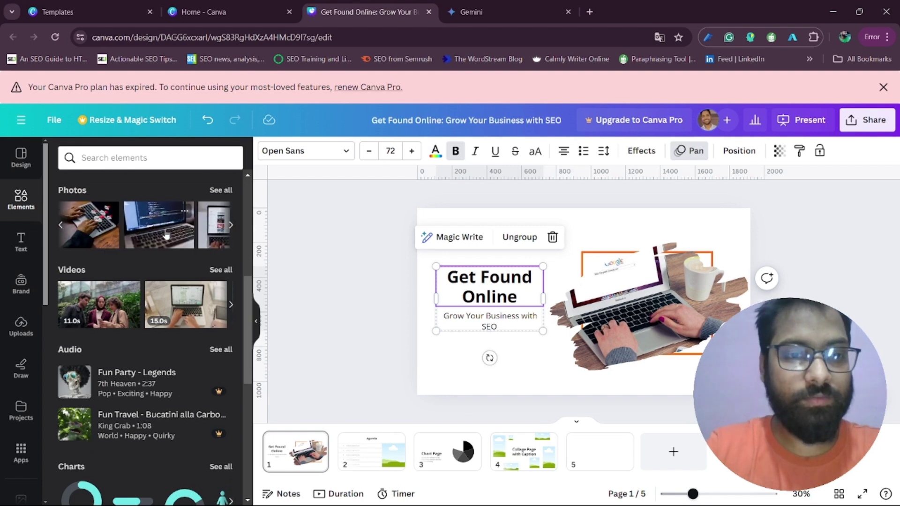
scroll(165, 288, down, 3)
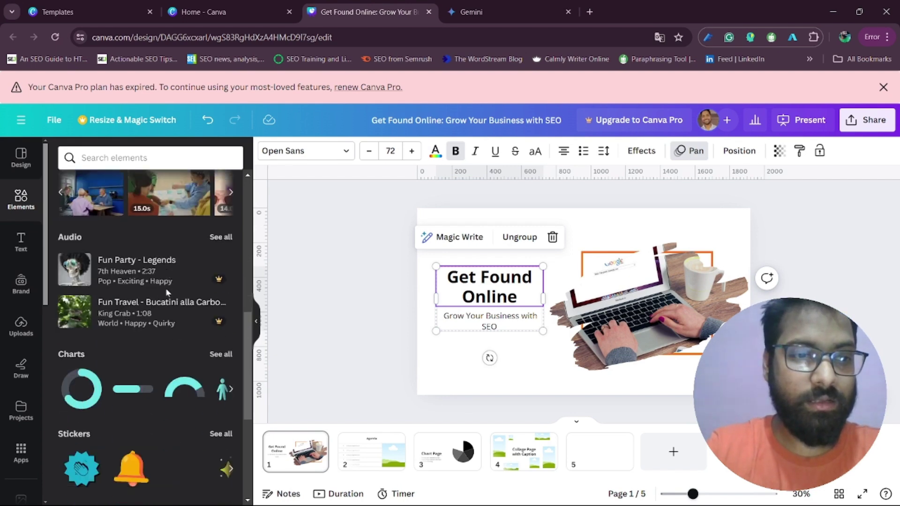
scroll(156, 363, down, 1)
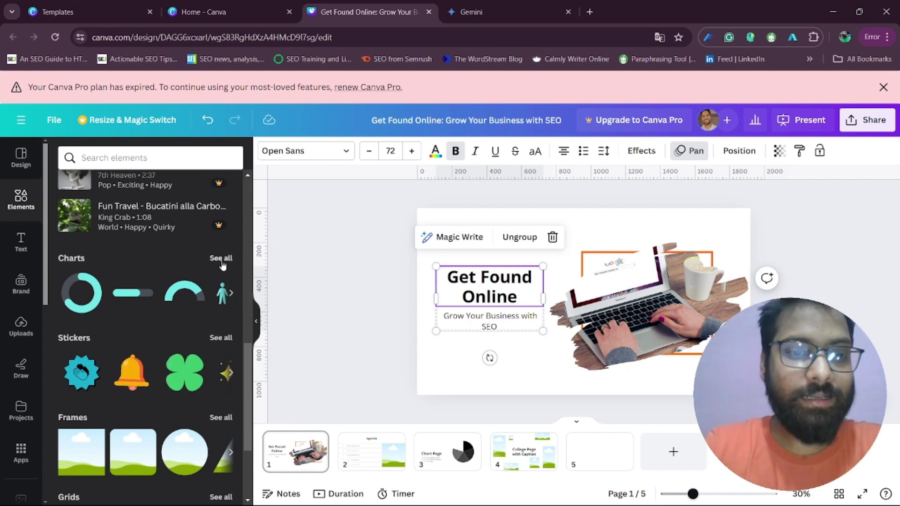
scroll(160, 359, down, 3)
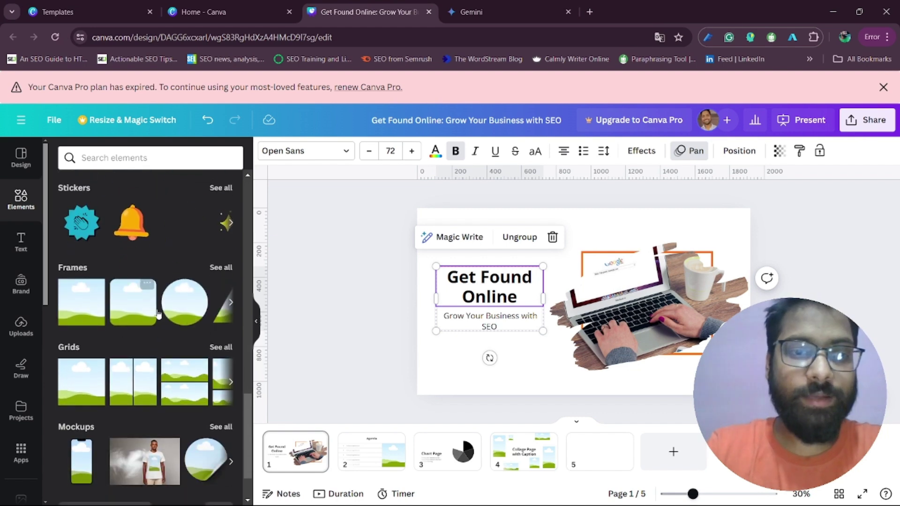
scroll(161, 314, right, 3)
scroll(162, 315, left, 3)
drag(80, 311, 635, 265)
drag(500, 323, 95, 308)
scroll(181, 308, right, 5)
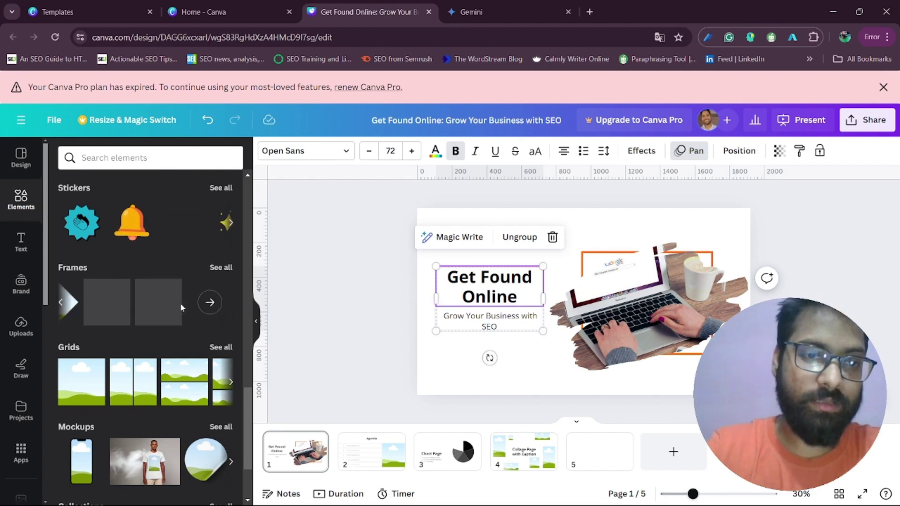
scroll(143, 392, right, 3)
scroll(143, 393, right, 2)
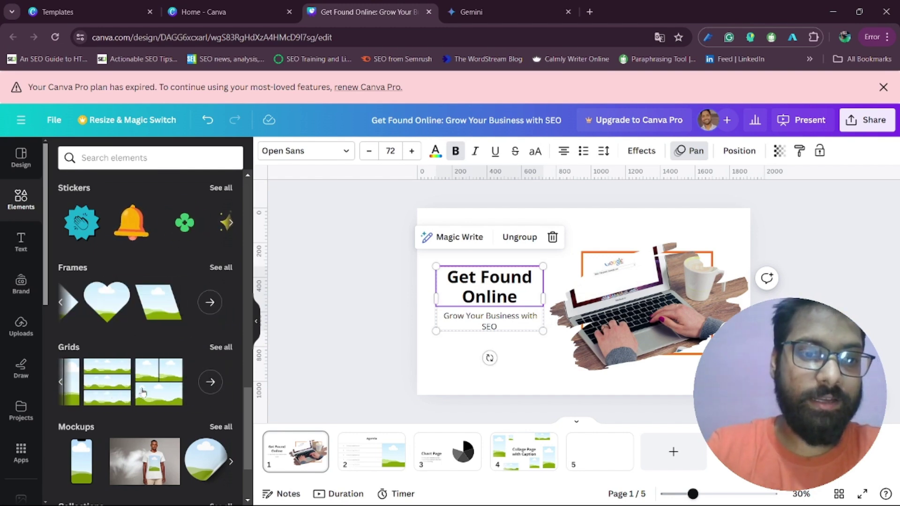
scroll(143, 393, down, 2)
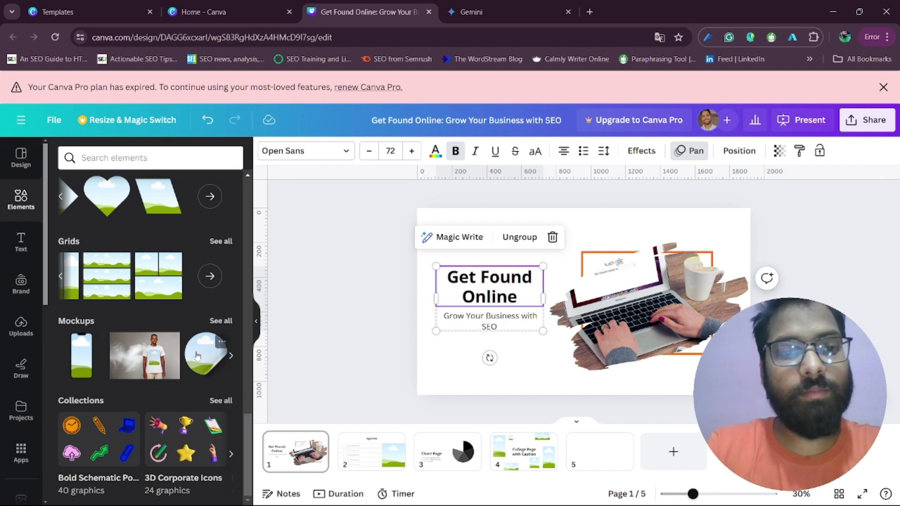
scroll(196, 356, right, 3)
scroll(169, 434, up, 5)
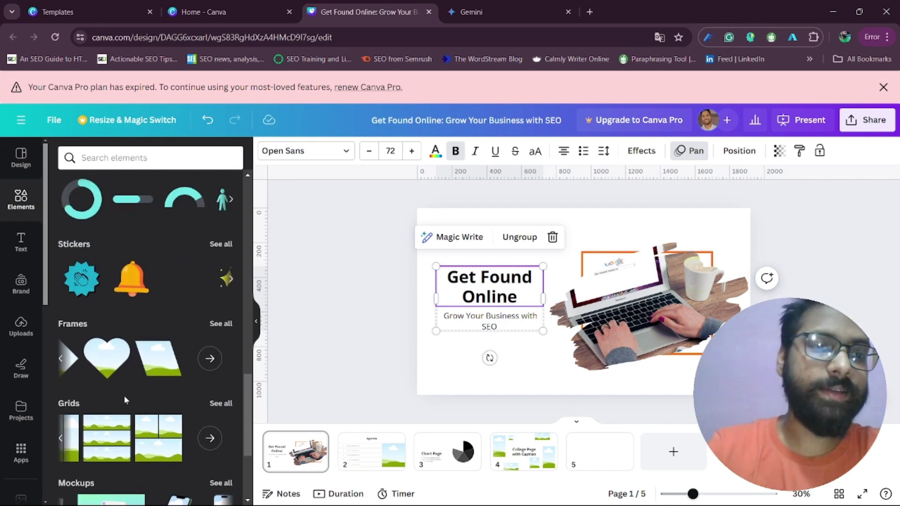
Add the "cold, smooth & tasty." font combination to page 1 and move the existing title group up over the laptop photo.
click(20, 242)
scroll(149, 424, down, 8)
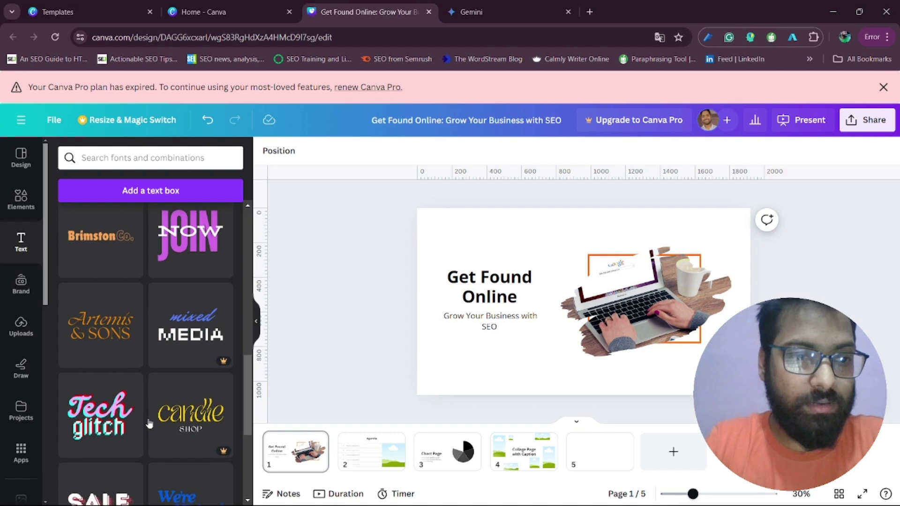
scroll(174, 349, down, 3)
scroll(174, 345, down, 5)
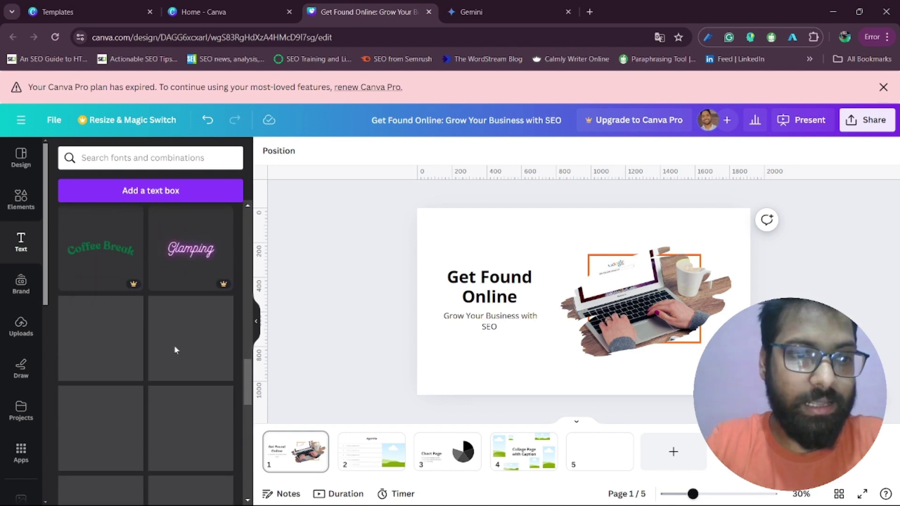
scroll(173, 345, up, 2)
scroll(166, 382, down, 8)
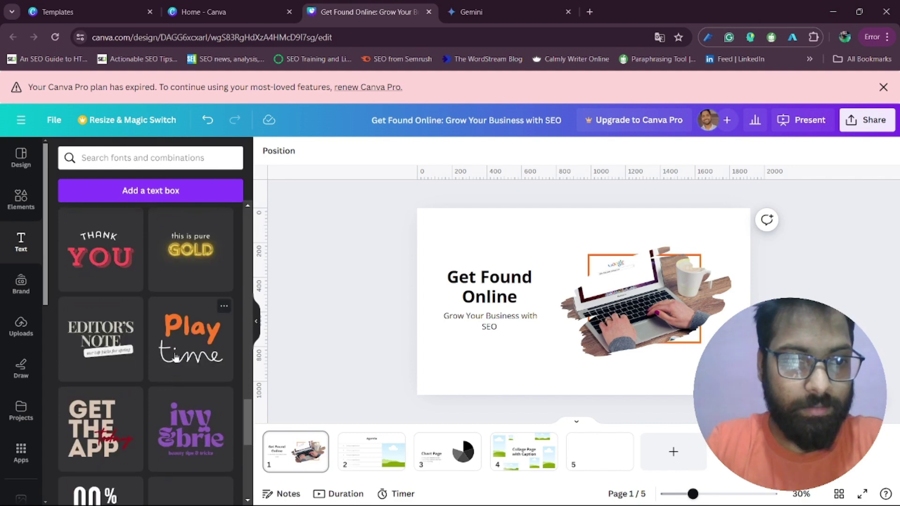
scroll(180, 353, down, 12)
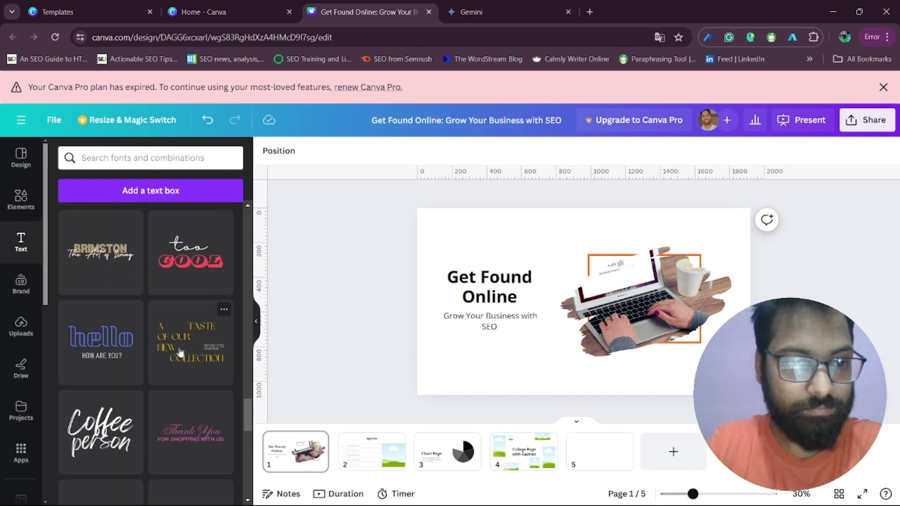
scroll(181, 352, down, 15)
drag(474, 305, 626, 247)
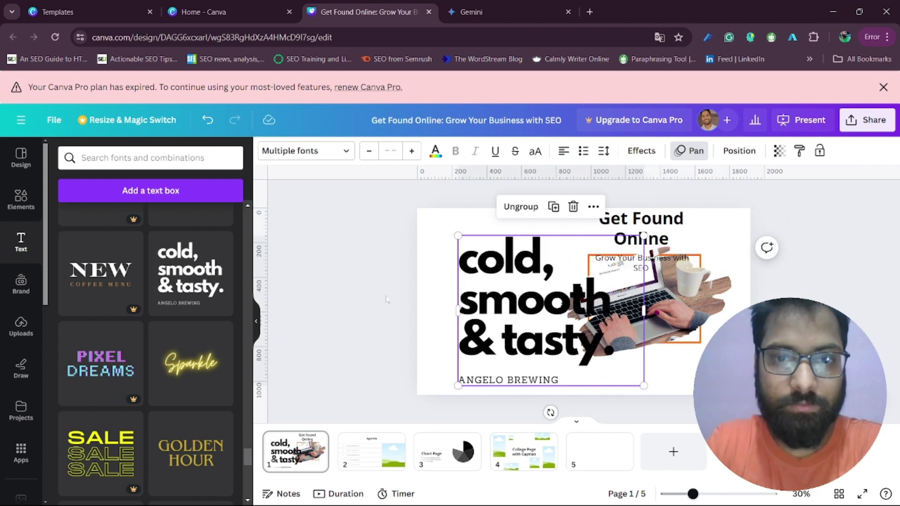
Shrink the "cold, smooth & tasty." text group and position it in the empty area beside the laptop photo.
drag(551, 320, 524, 312)
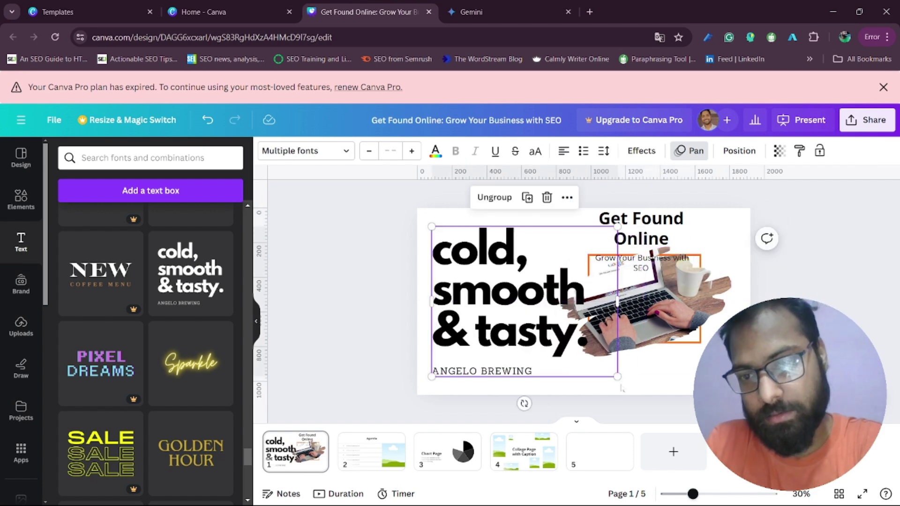
drag(618, 377, 562, 332)
drag(505, 315, 506, 344)
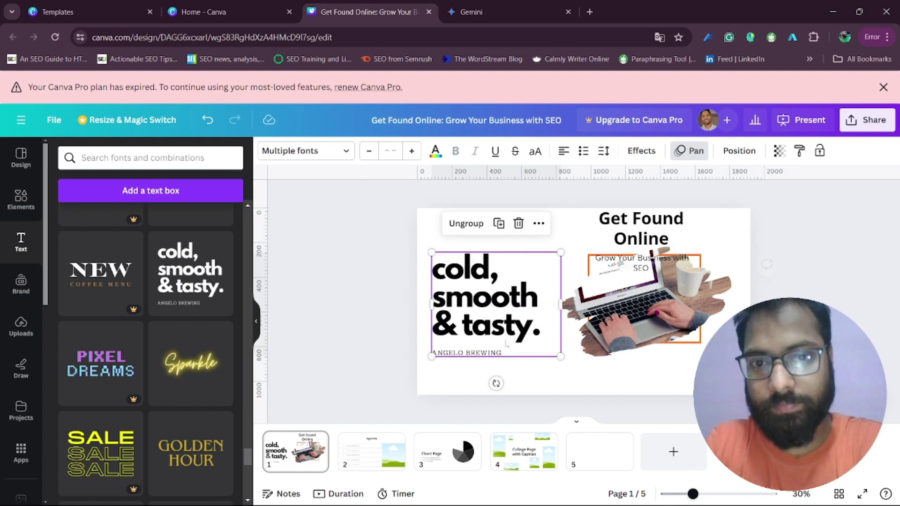
click(370, 324)
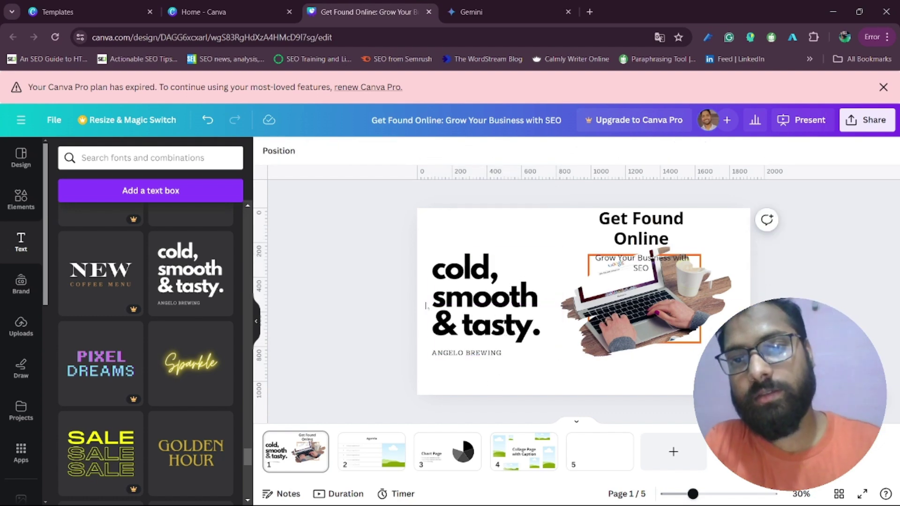
Transfer "Get Found Online" from the old title into the new text group's headline, replacing "cold, smooth & tasty.".
double_click(641, 229)
key(ctrl+c)
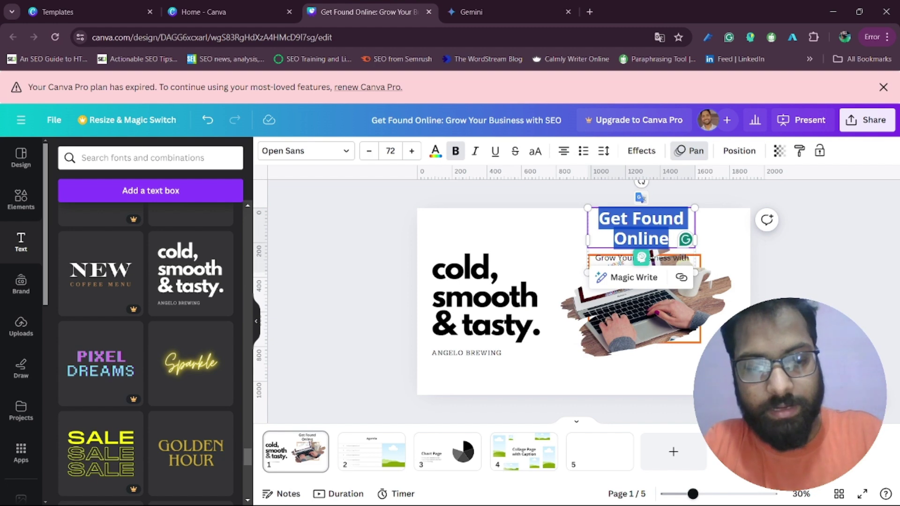
key(BackSpace)
click(482, 295)
drag(434, 262, 490, 307)
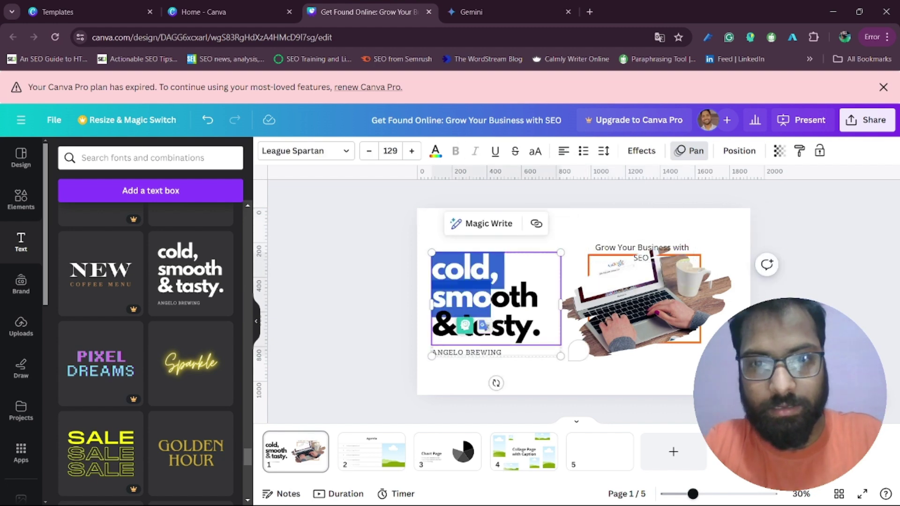
key(ctrl+a)
key(ctrl+v)
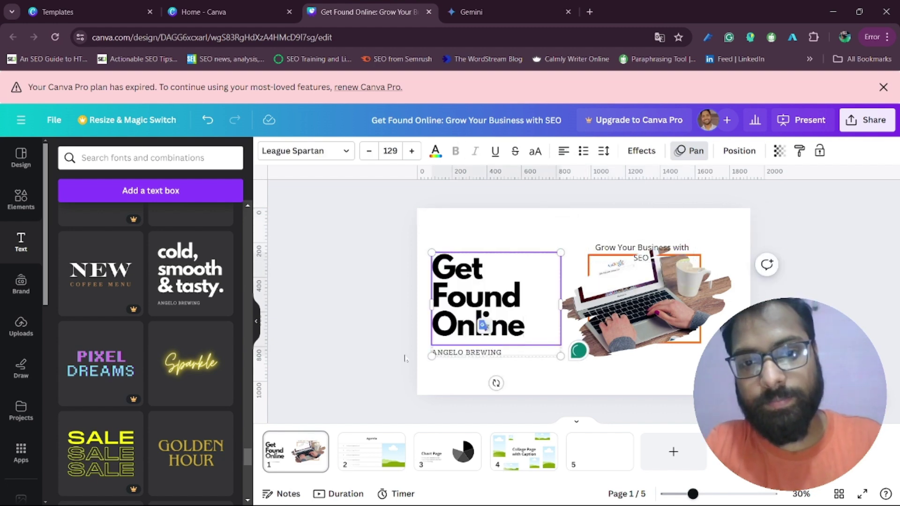
Remove the old subtitle over the laptop photo and replace the new group's small line with "GROW YOUR BUSINESS WITH SEO".
click(642, 256)
click(641, 249)
double_click(641, 248)
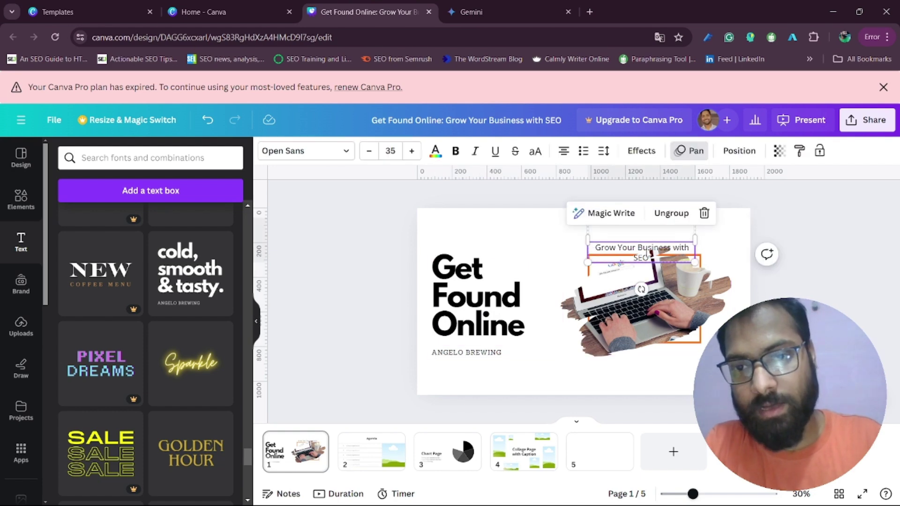
key(BackSpace)
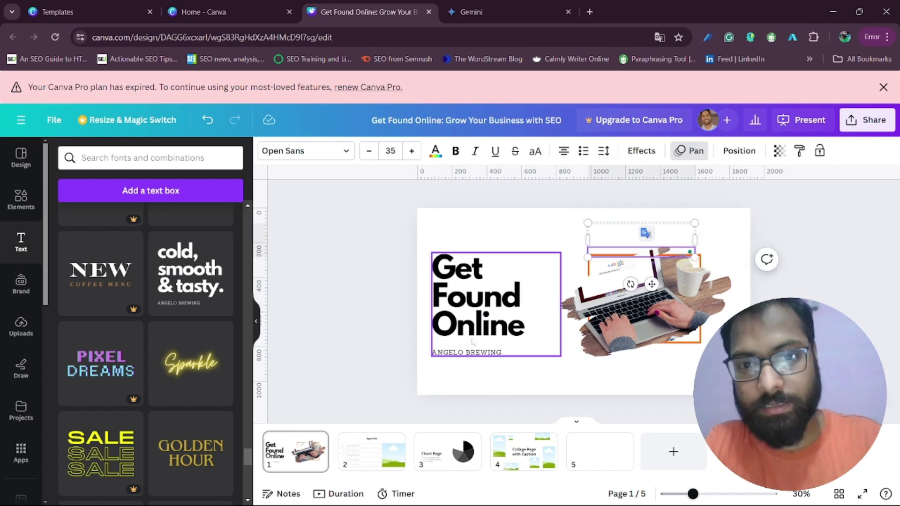
double_click(451, 354)
key(ctrl+a)
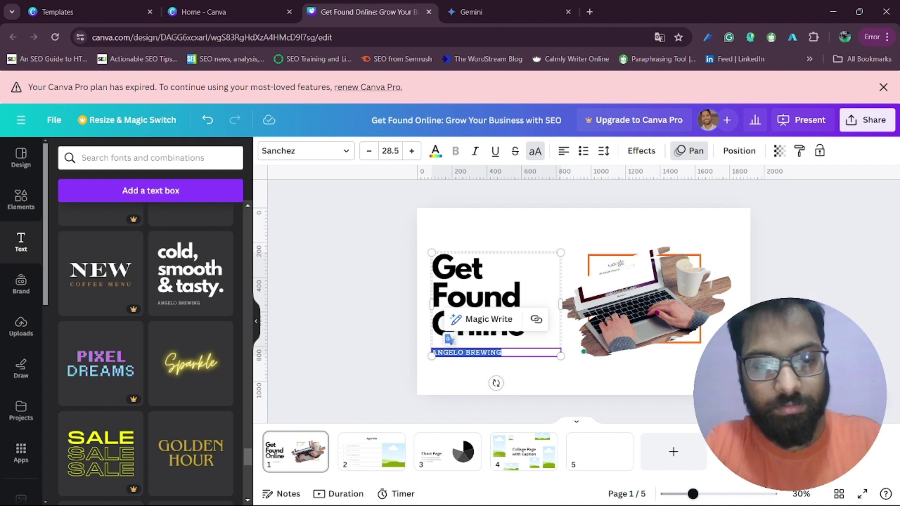
text(GROW YOUR BUSINESS WITH SEO)
click(598, 392)
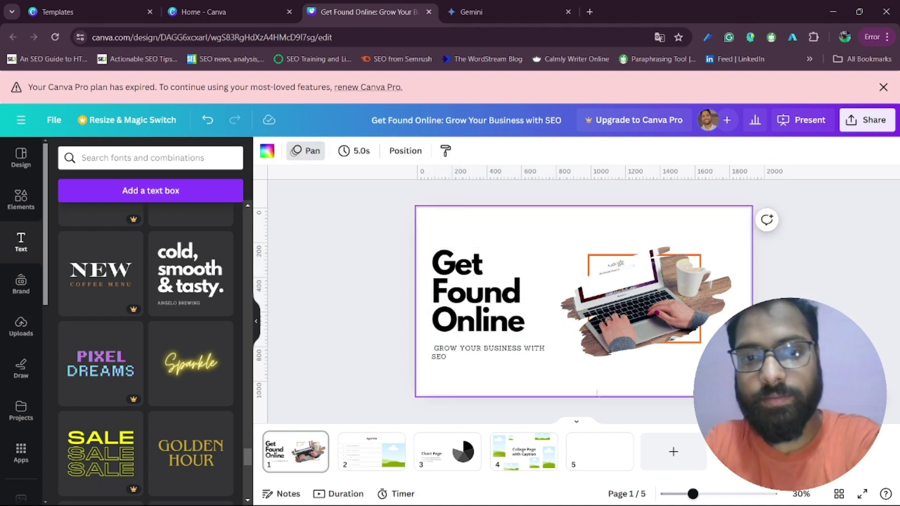
click(449, 356)
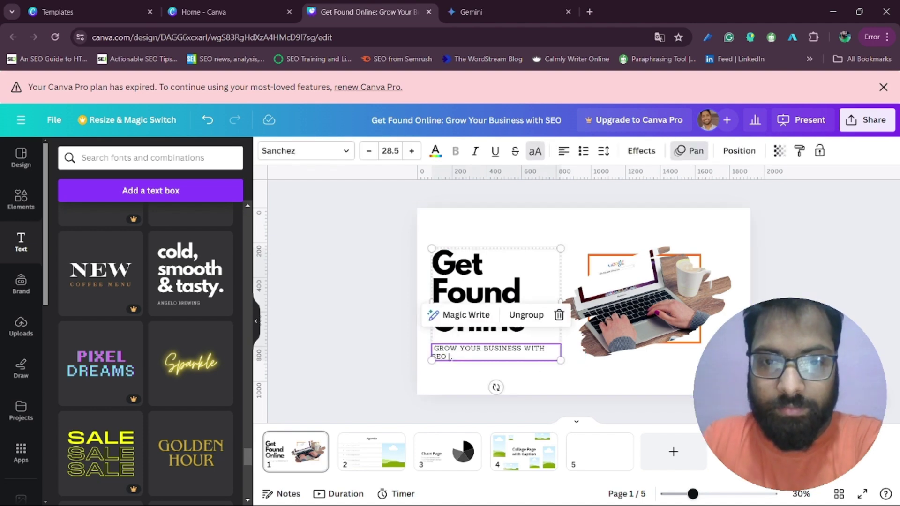
click(435, 348)
Remove the leading space from the "GROW YOUR BUSINESS WITH SEO" subtitle on page 1 so it fits on one line.
scroll(444, 351, down, 3)
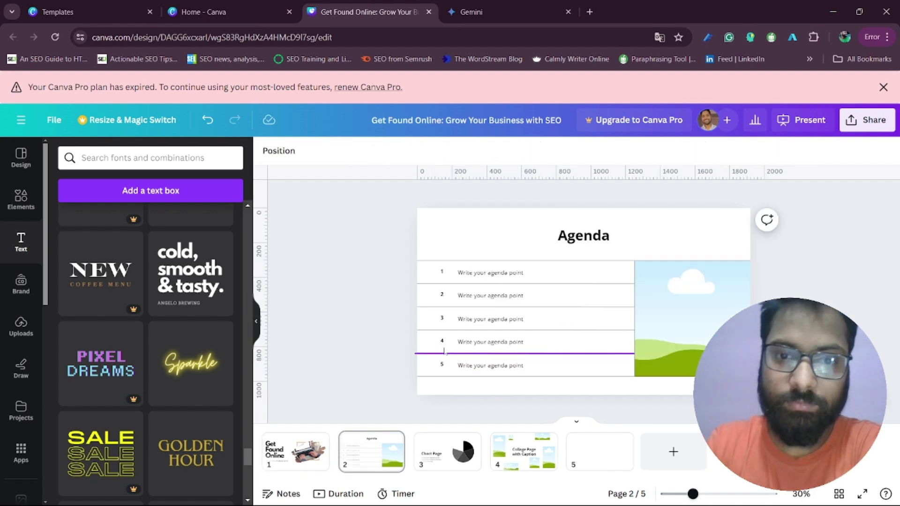
click(315, 441)
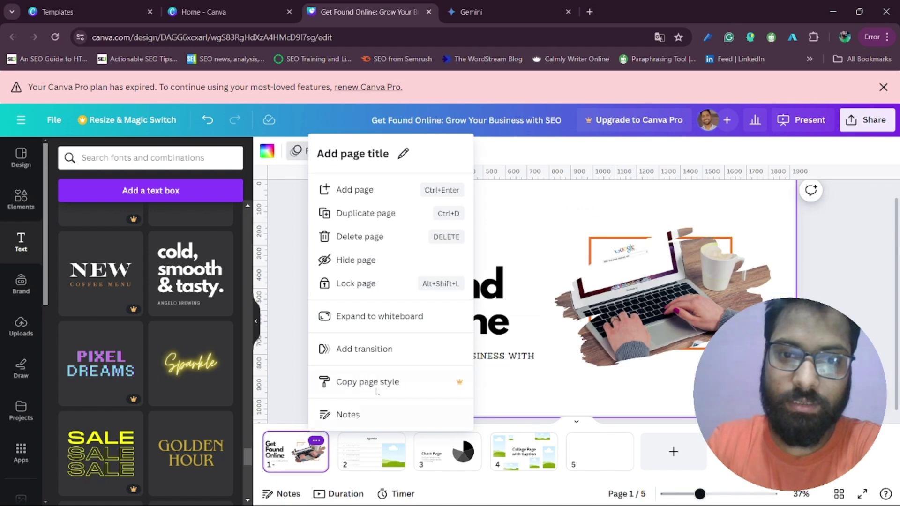
click(881, 317)
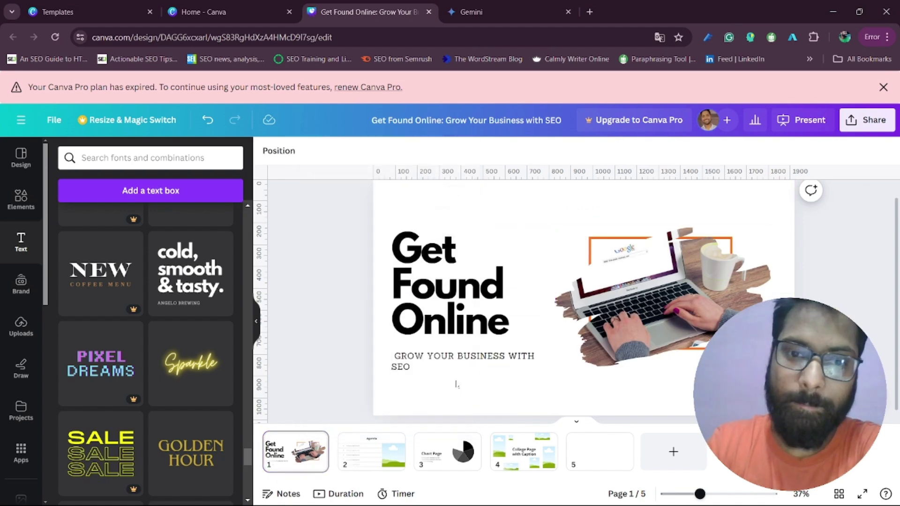
click(406, 369)
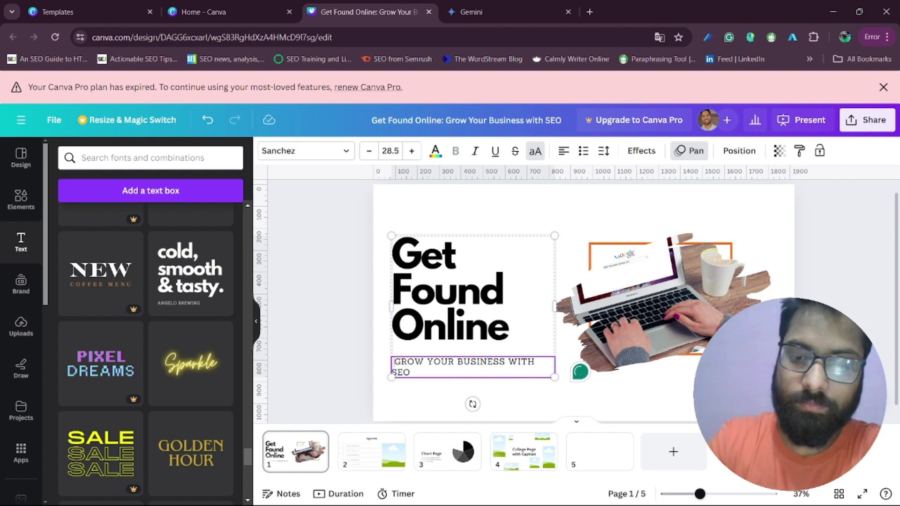
click(394, 364)
click(342, 353)
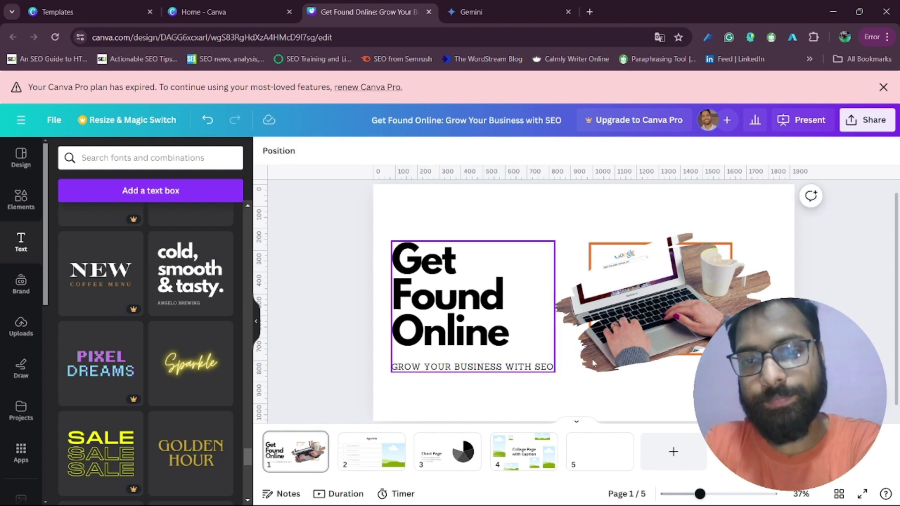
Try the red-to-orange gradient as the background color of page 1.
click(434, 212)
click(267, 151)
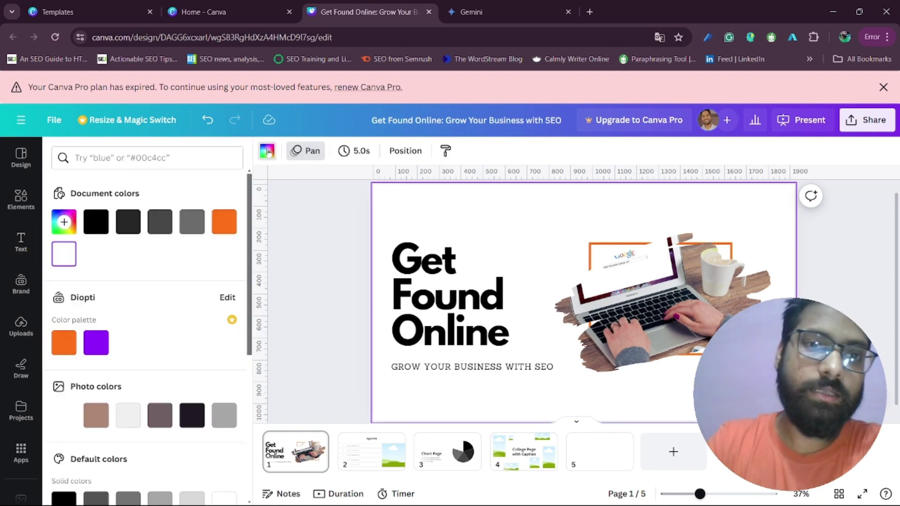
scroll(144, 291, down, 5)
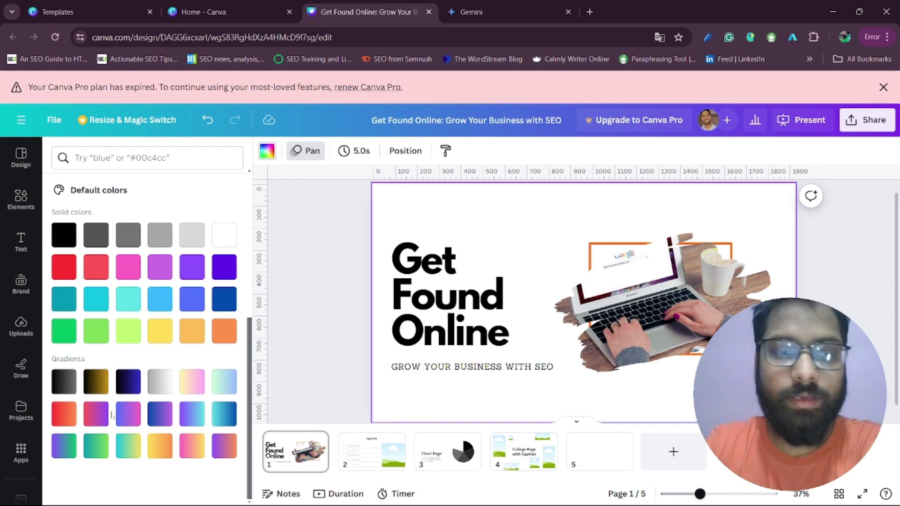
click(63, 419)
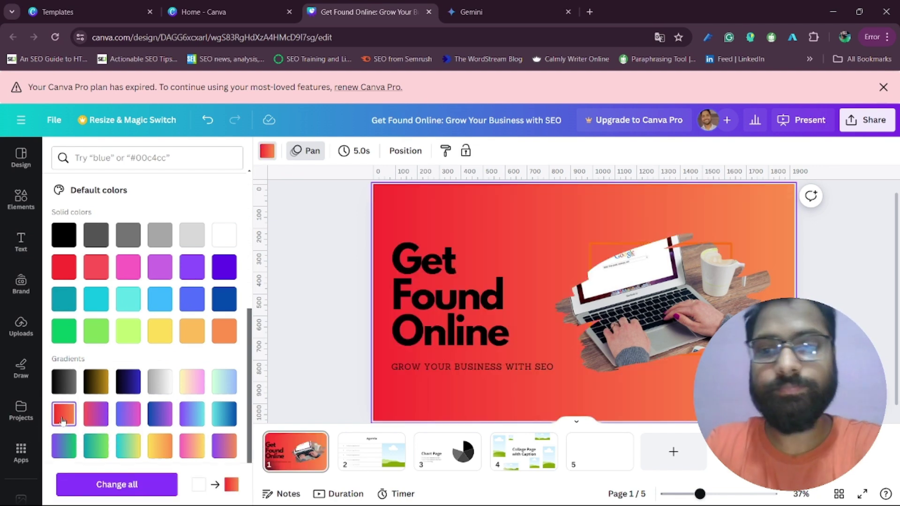
Try a solid light grey and the grey-to-white gradient as page 1's background.
scroll(152, 384, up, 3)
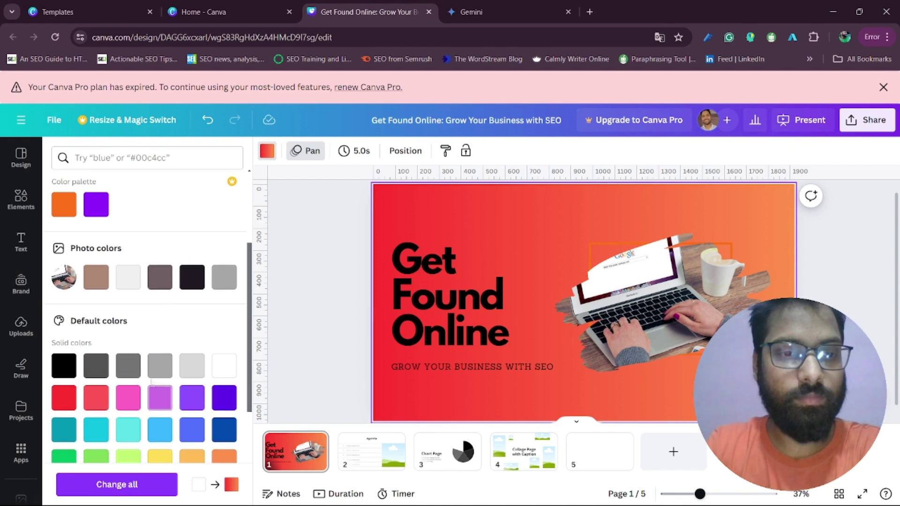
scroll(153, 408, down, 3)
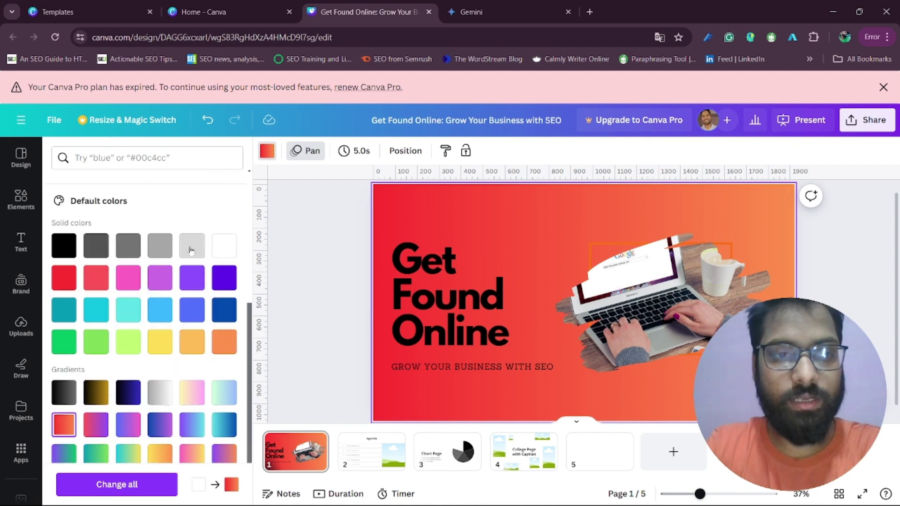
click(189, 253)
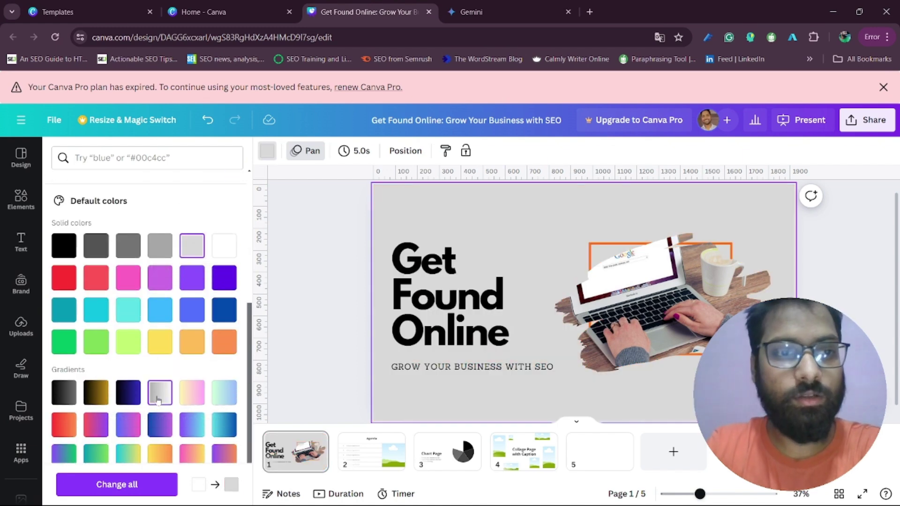
click(159, 400)
Search the elements for "Background black" and browse the photo results for a suitable page background.
click(21, 198)
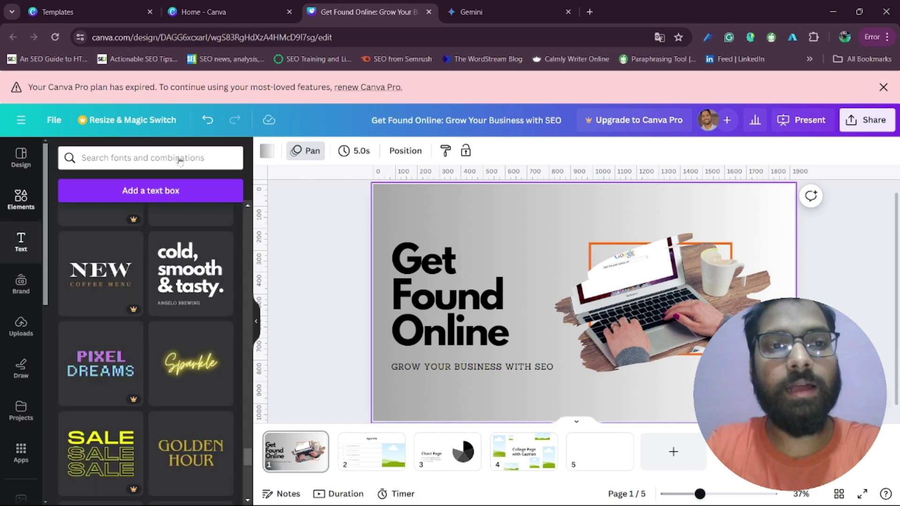
click(82, 157)
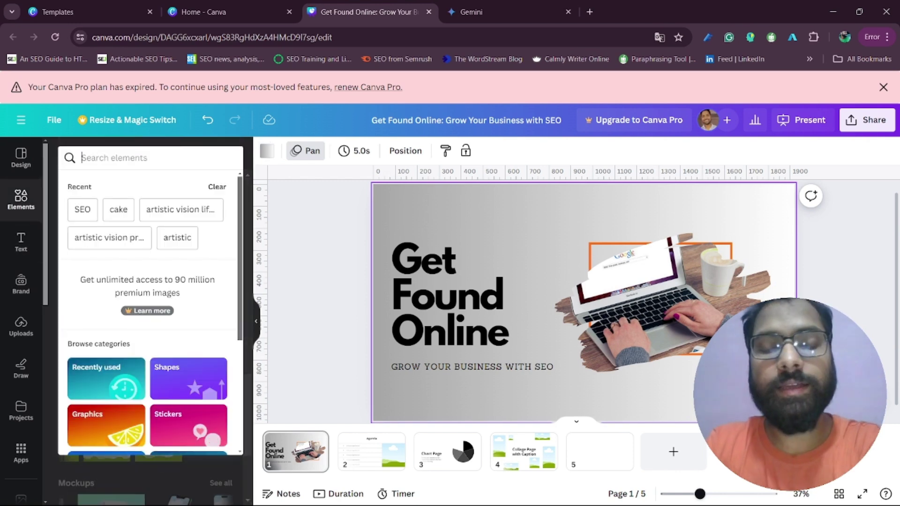
text(Backgroun)
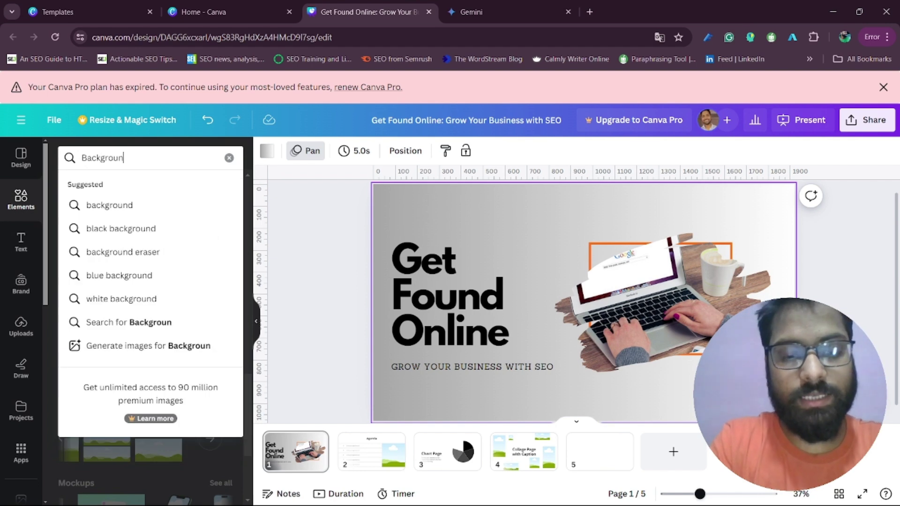
text(d)
key(Return)
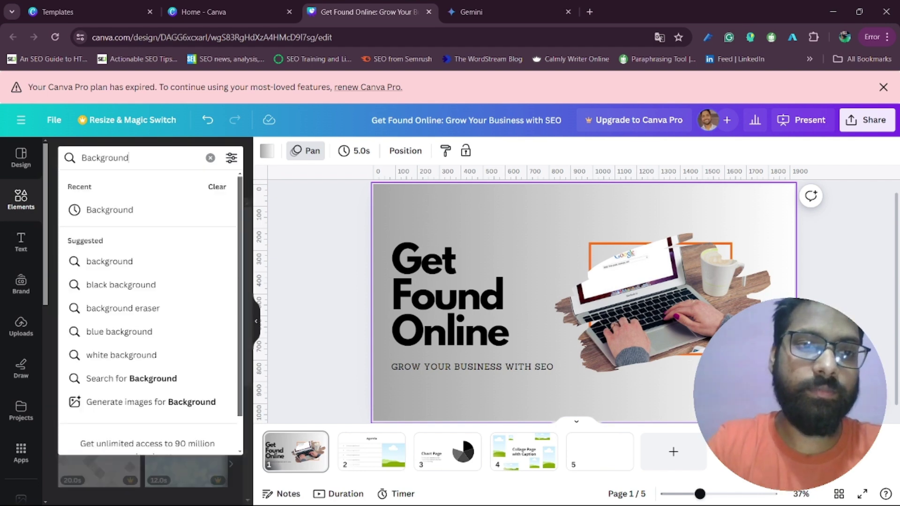
text(black)
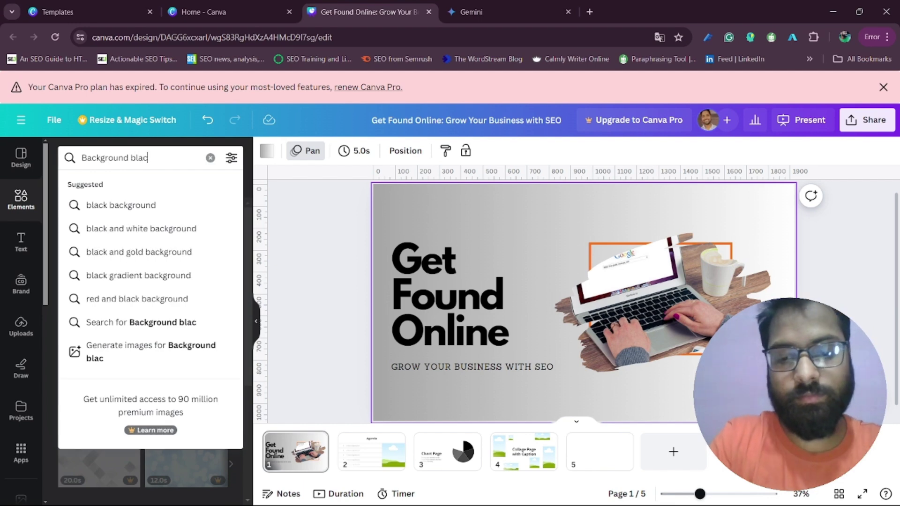
key(Return)
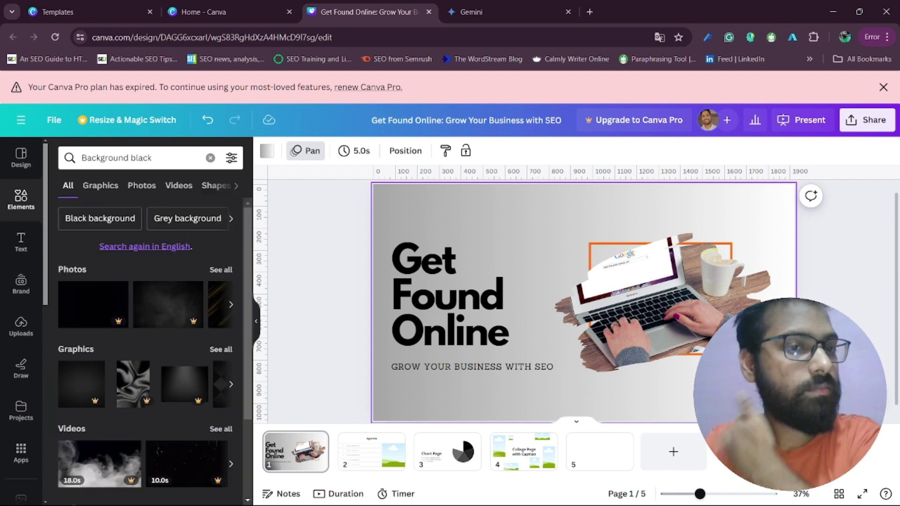
click(142, 186)
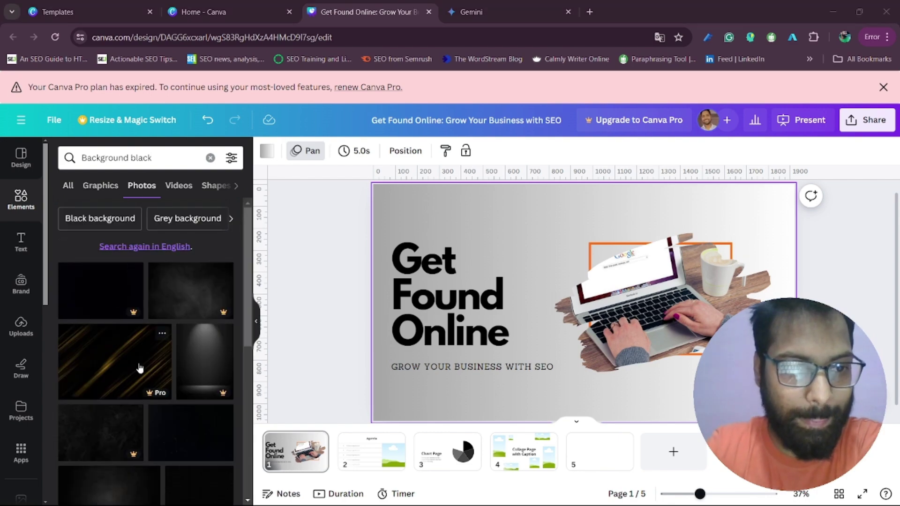
key(super+Tab)
click(150, 208)
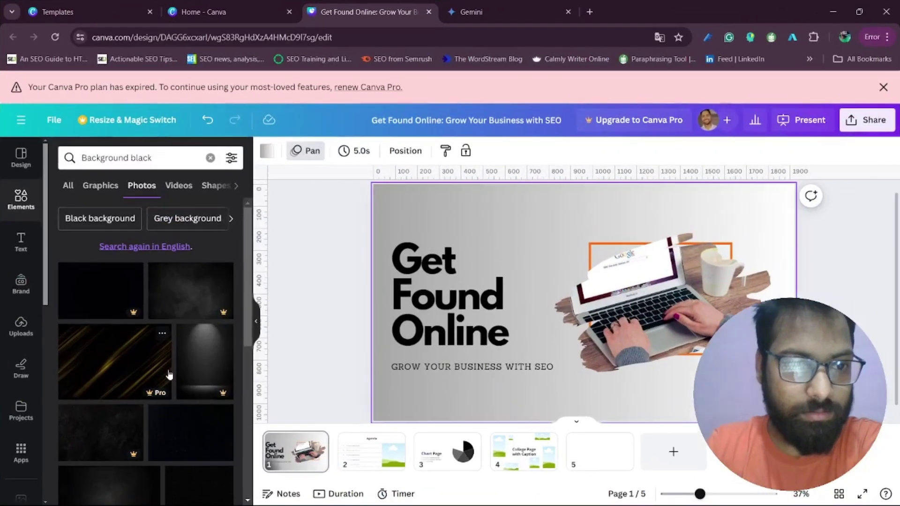
scroll(167, 364, down, 5)
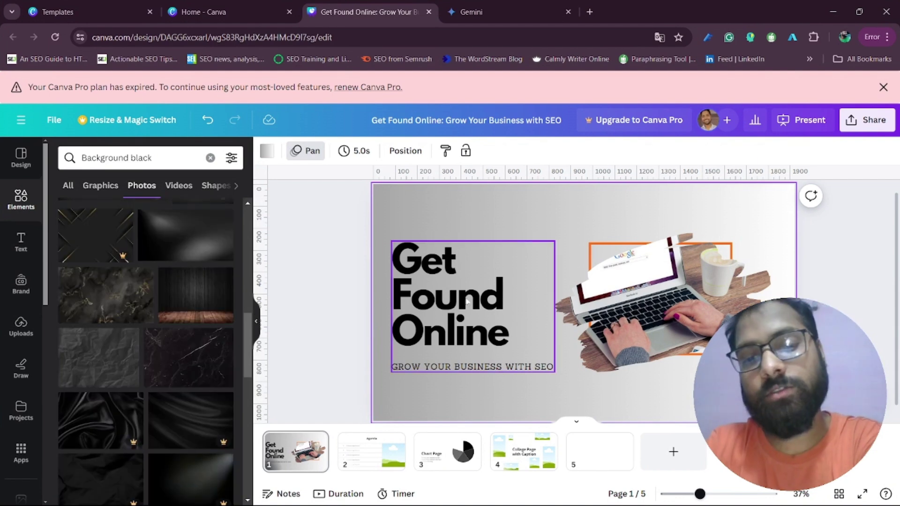
scroll(140, 324, down, 10)
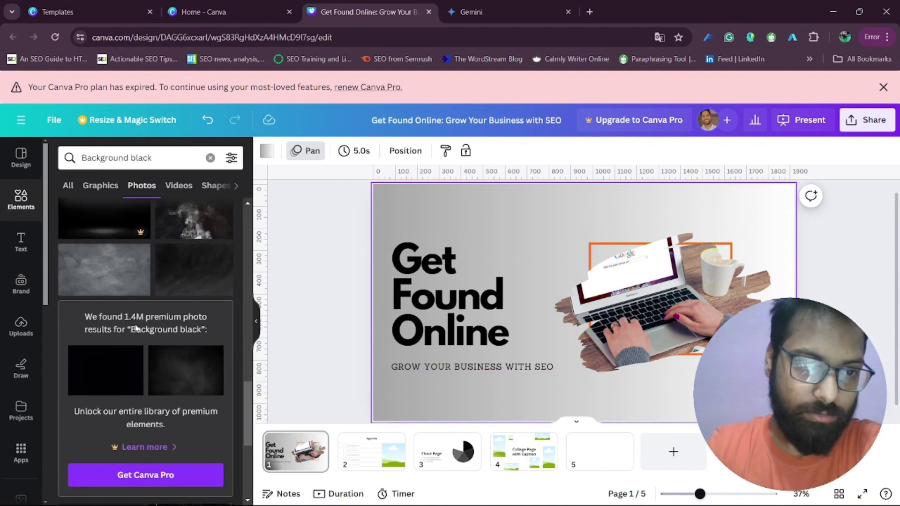
Search the photos for "purple background" and set the plain deep-purple textured photo as page 1's background.
double_click(141, 157)
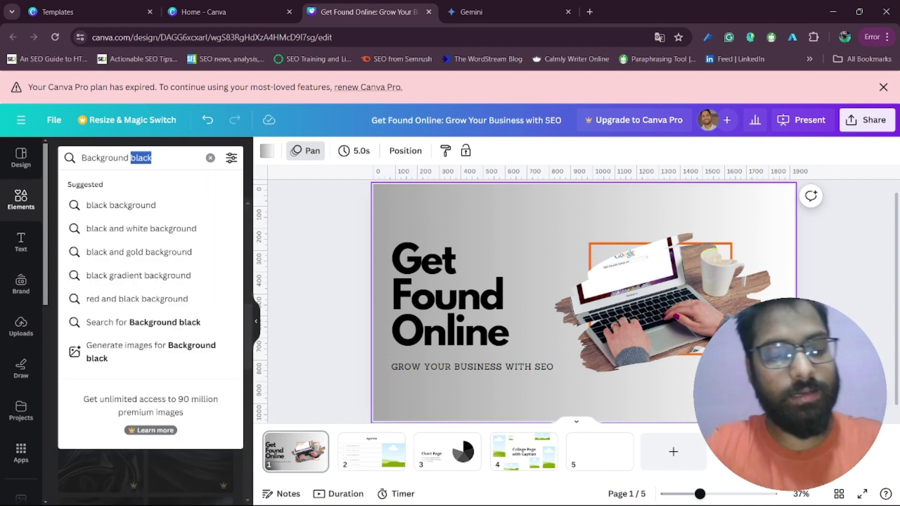
text(purpul)
key(Return)
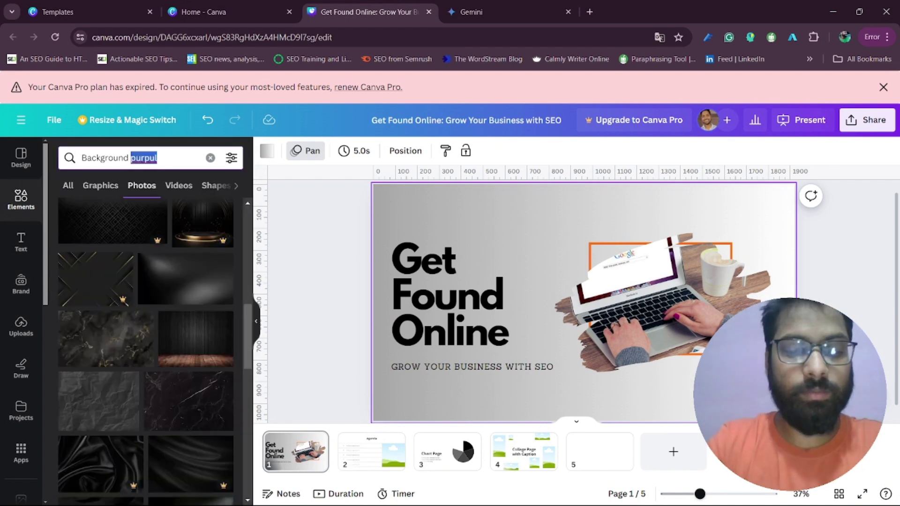
text(Purp)
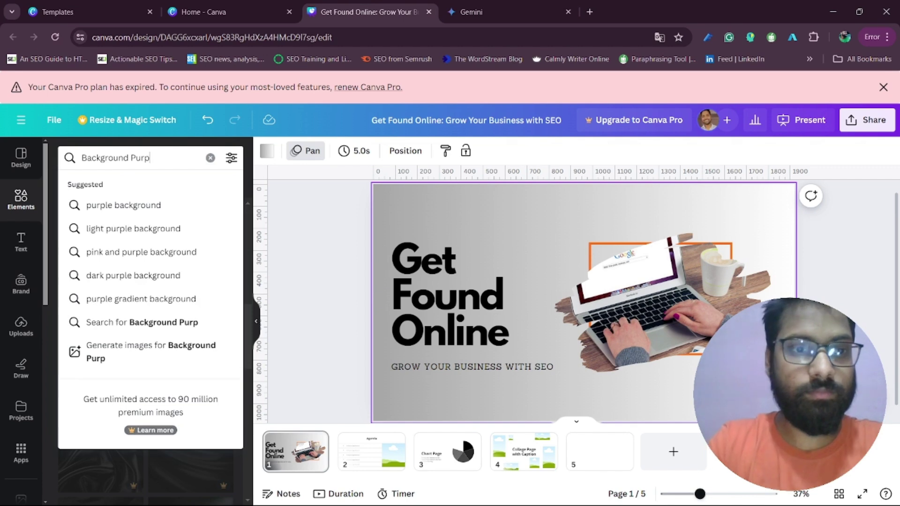
click(150, 202)
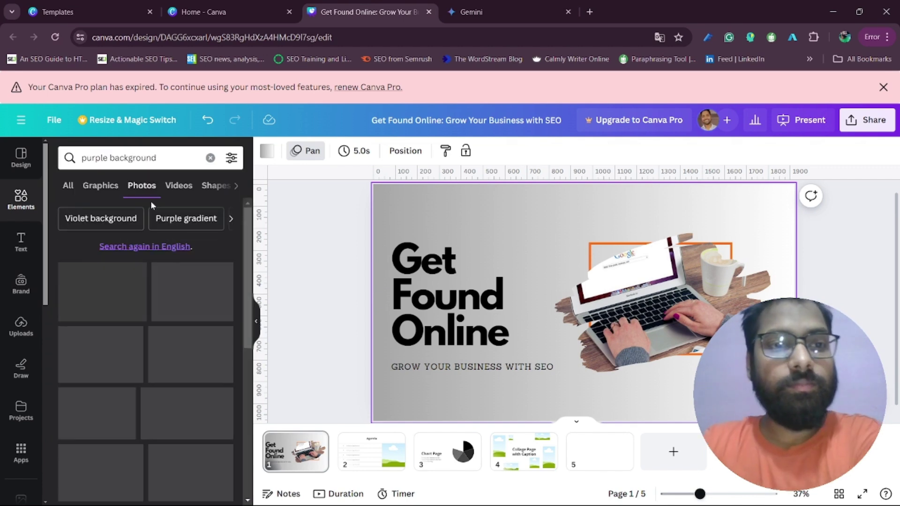
scroll(178, 360, down, 2)
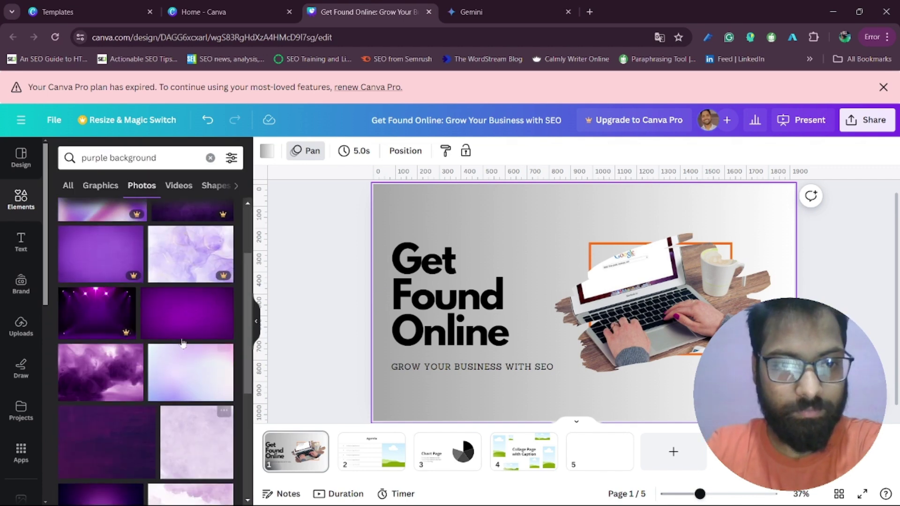
drag(184, 307, 562, 272)
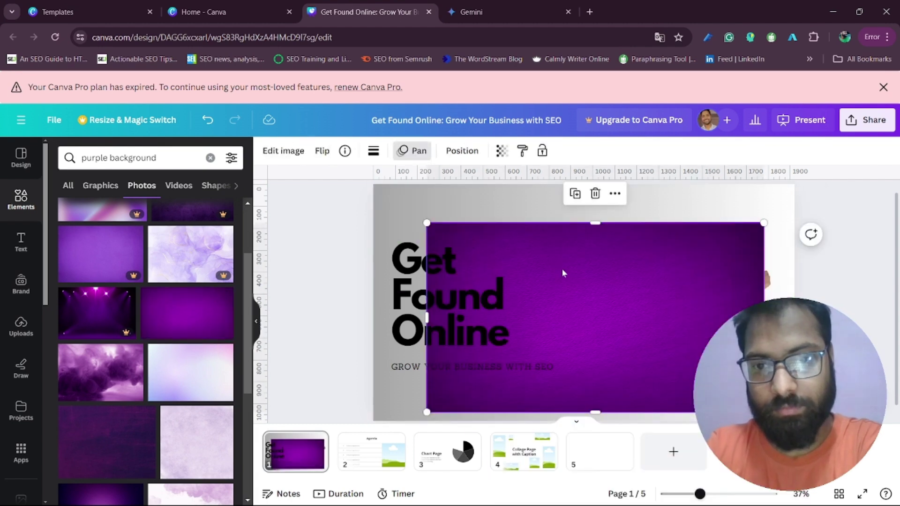
right_click(642, 280)
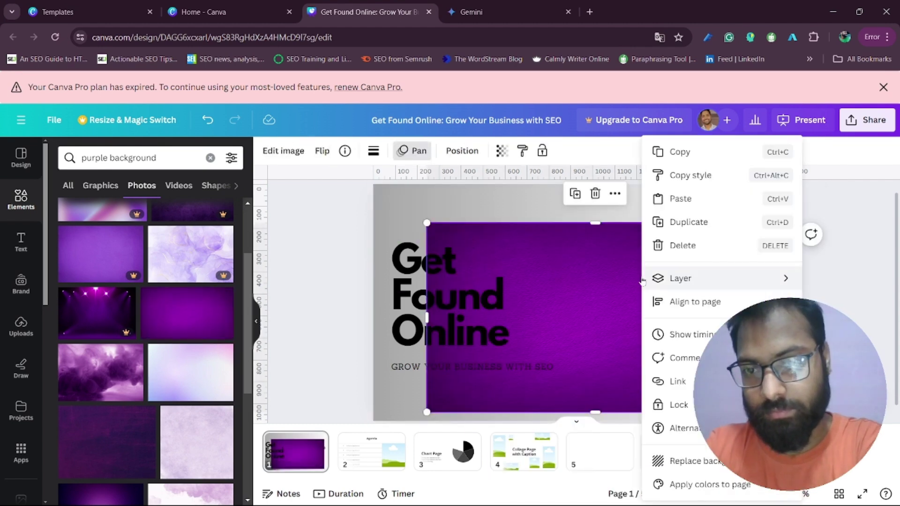
click(693, 457)
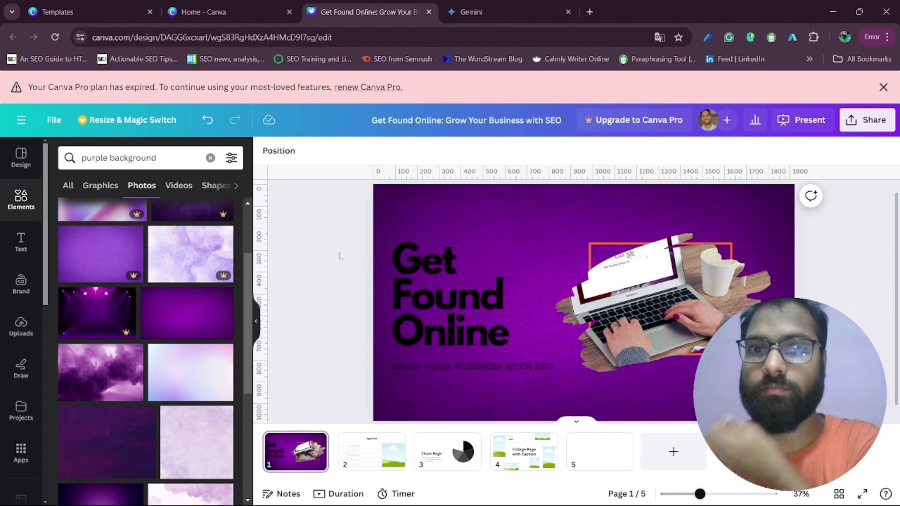
Set the "Get Found Online" headline and the "GROW YOUR BUSINESS WITH SEO" subtitle to white (#ffffff).
click(412, 313)
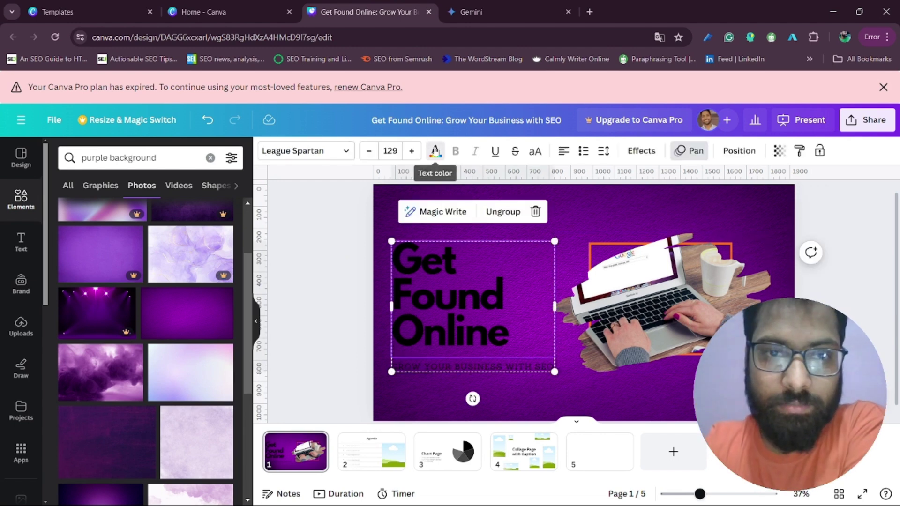
click(435, 150)
click(68, 258)
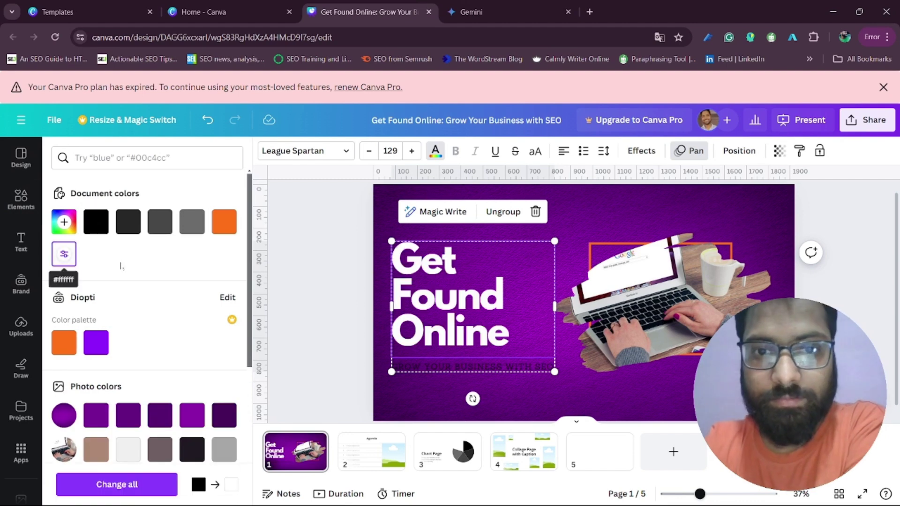
click(431, 369)
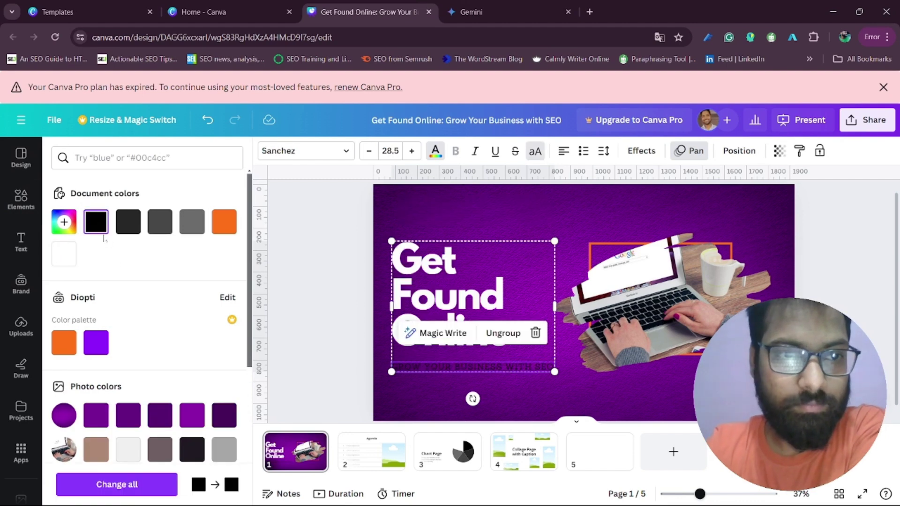
click(131, 223)
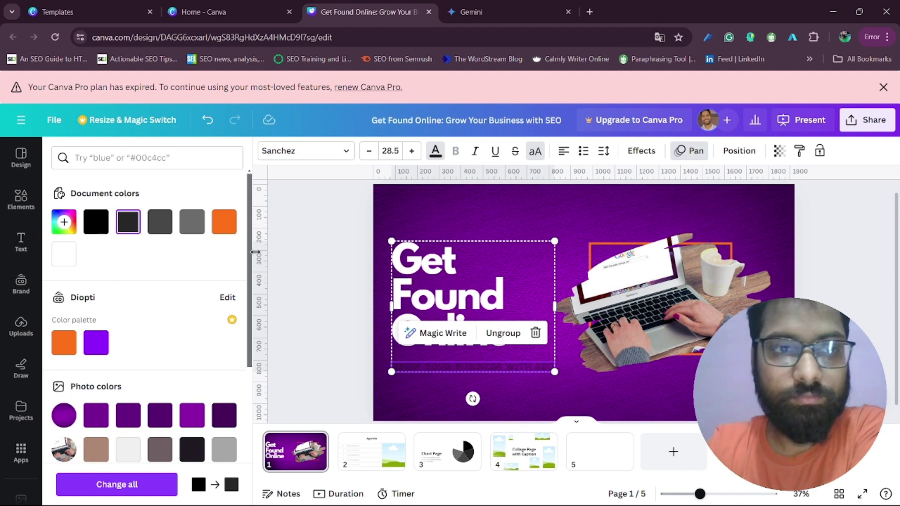
click(64, 254)
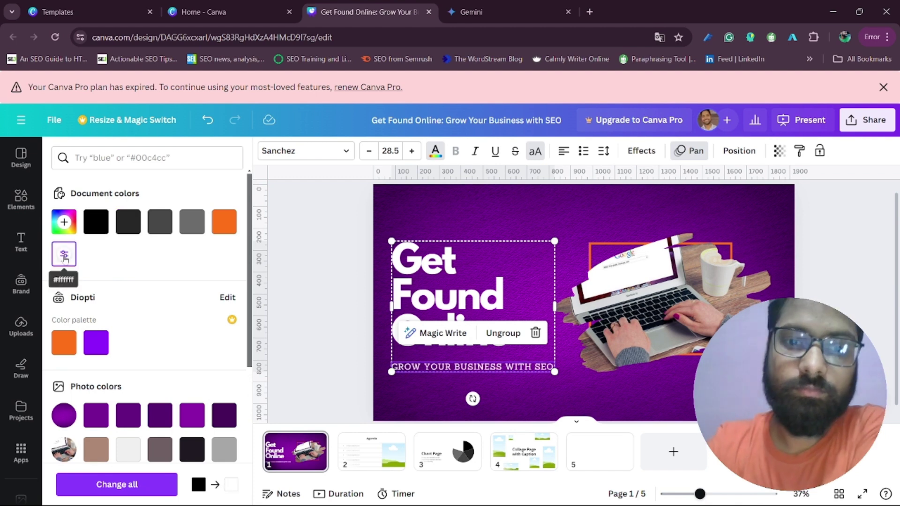
click(332, 279)
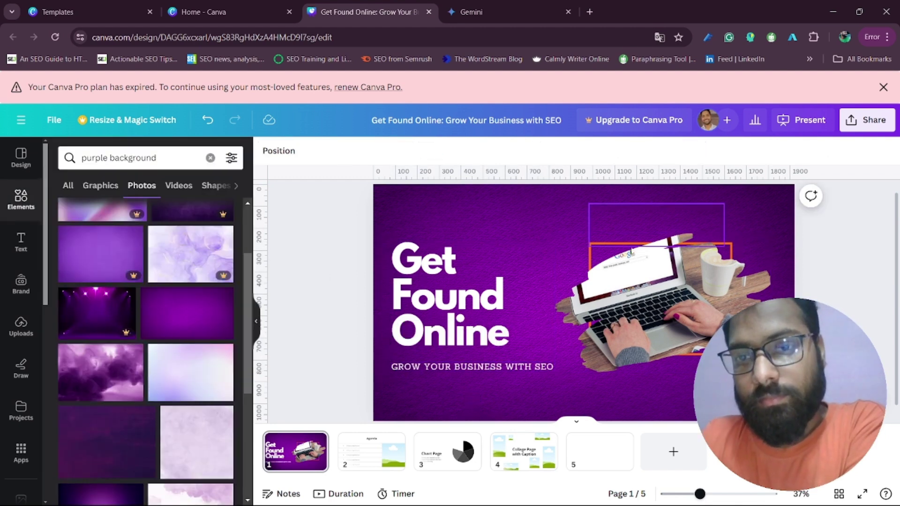
Recolor the orange rectangular outline behind the laptop photo on page 1 to white.
click(285, 154)
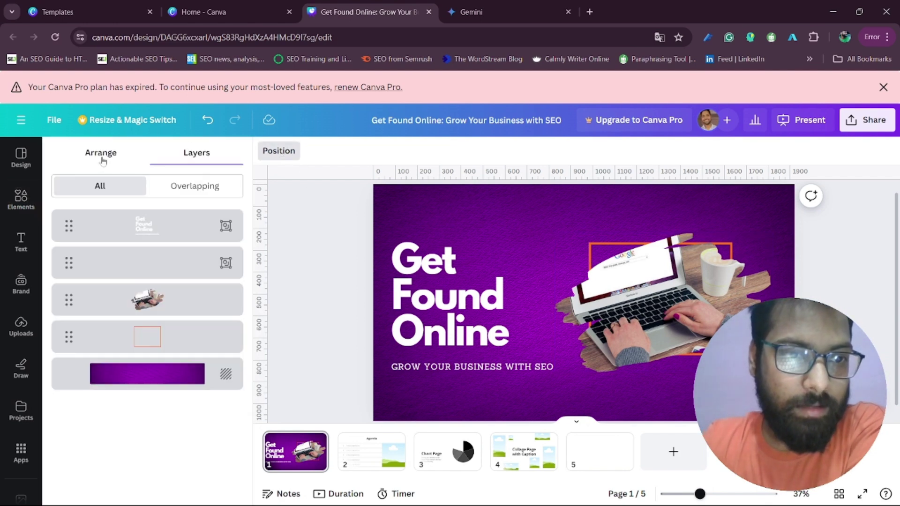
click(145, 340)
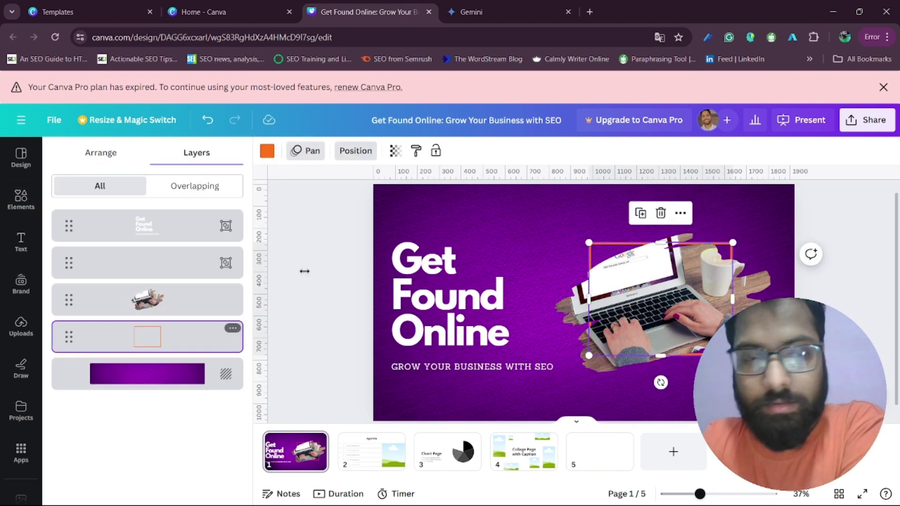
click(267, 151)
click(68, 261)
click(322, 282)
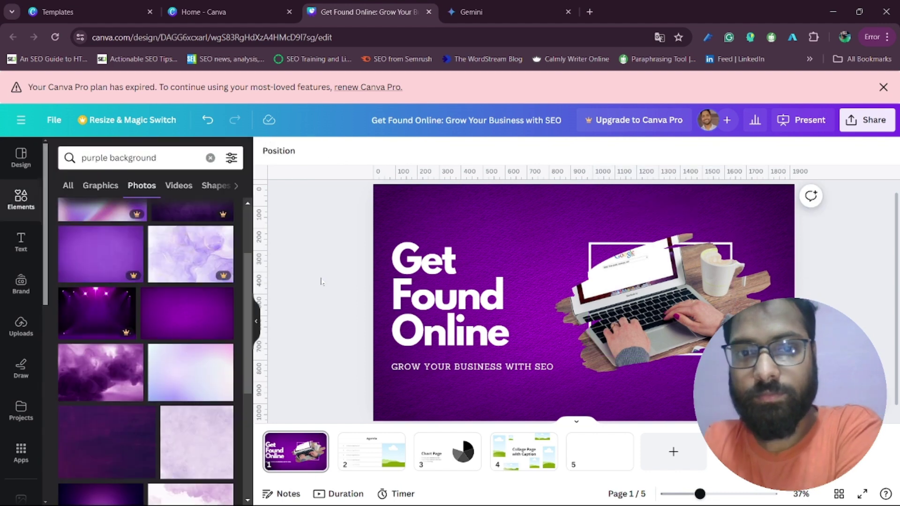
Move page 1's headline and subtitle group slightly closer to the laptop photo and delete the collage page.
click(477, 336)
drag(478, 327, 512, 320)
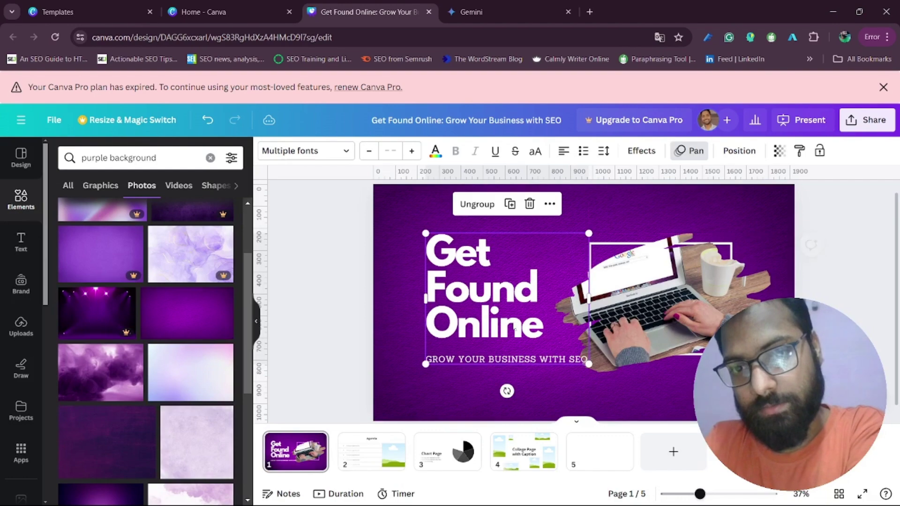
key(ctrl+z)
key(ctrl+z)
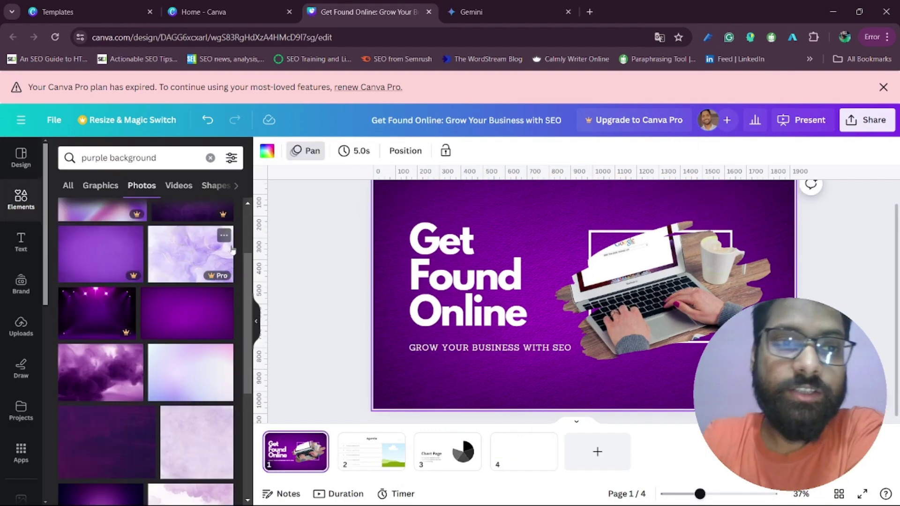
Search the elements for "dot texture" and browse the graphics results.
click(210, 158)
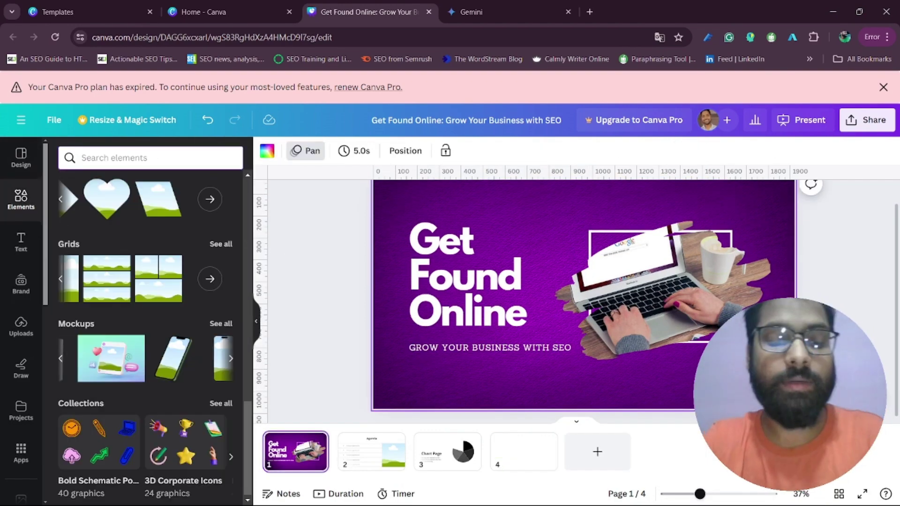
text(te)
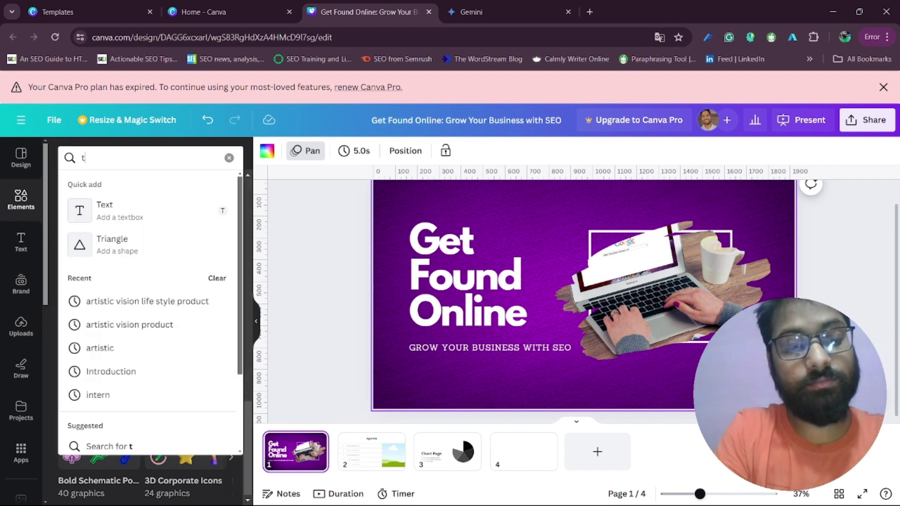
key(BackSpace)
key(BackSpace)
text(dot )
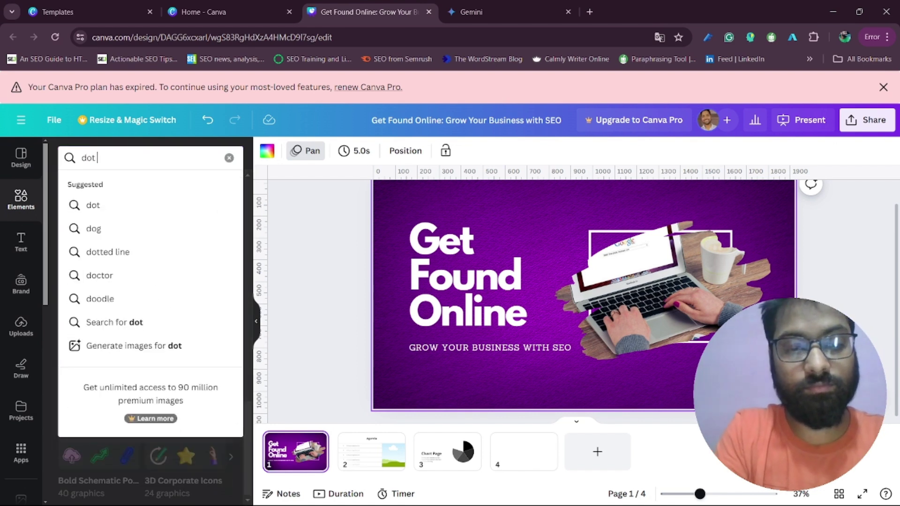
text(texture)
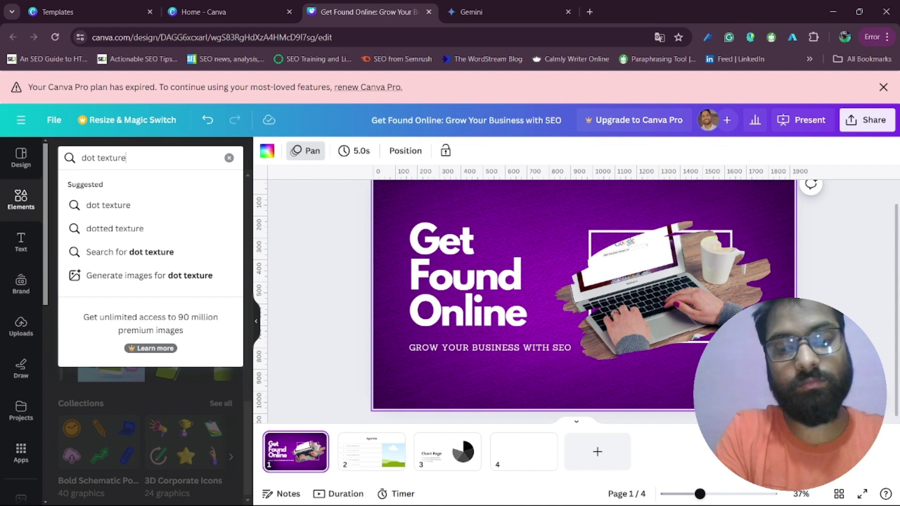
key(Return)
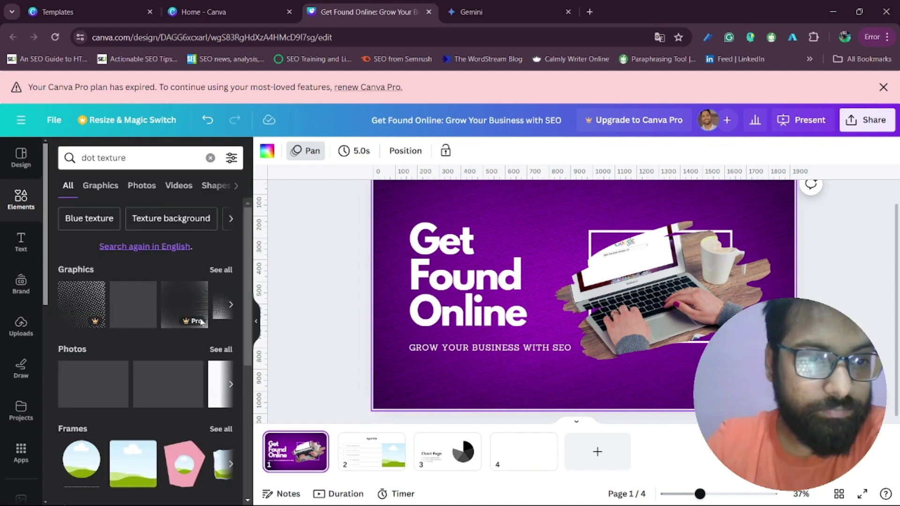
click(101, 186)
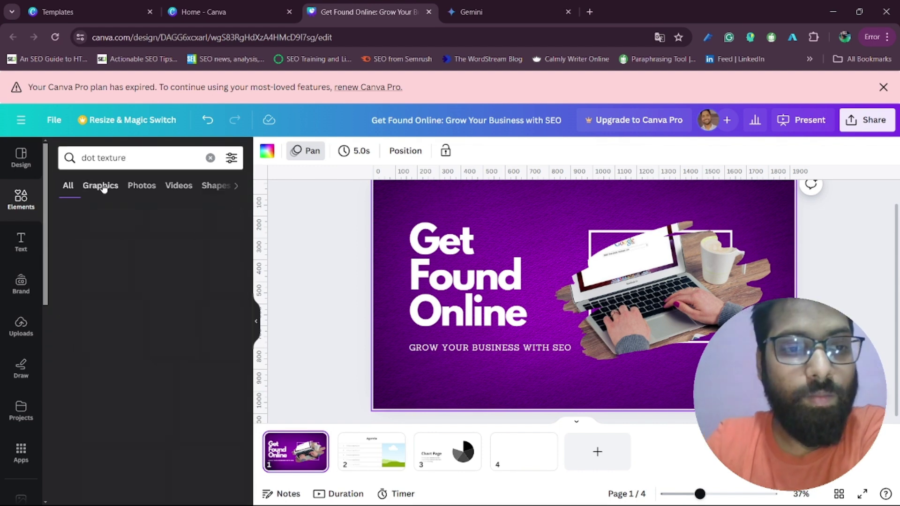
scroll(196, 406, down, 5)
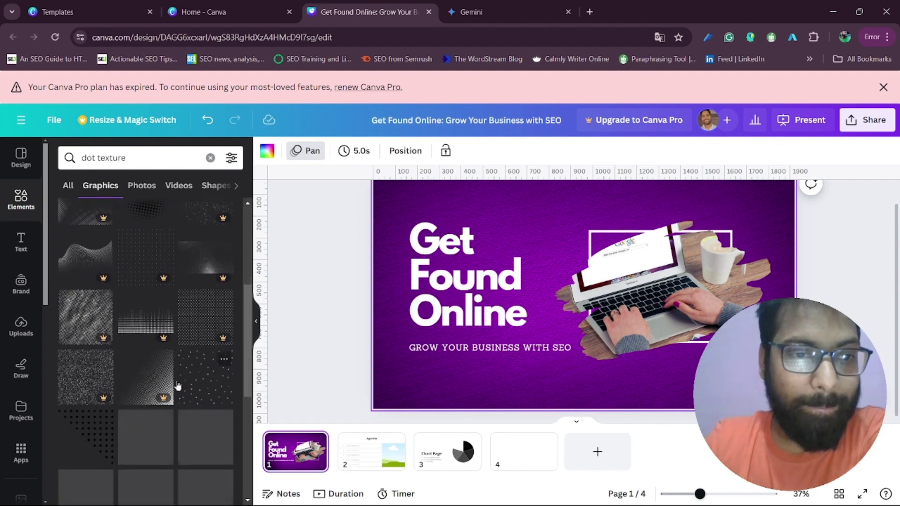
Browse the "dot texture" photo results for a suitable pattern and clear the search.
click(141, 192)
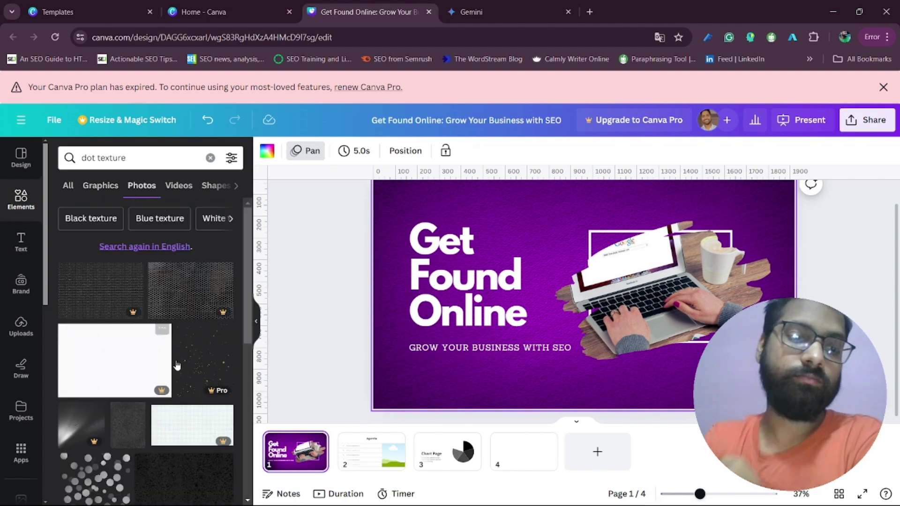
scroll(177, 367, down, 5)
scroll(119, 357, down, 5)
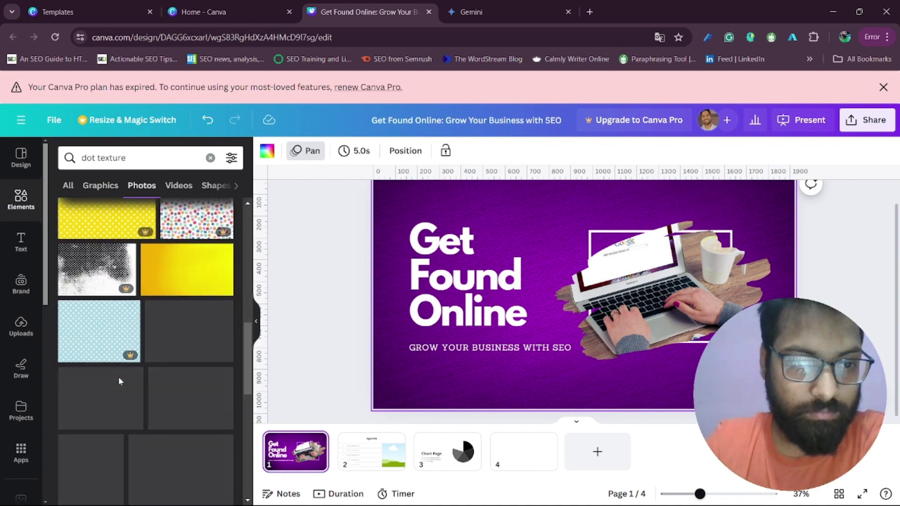
scroll(197, 327, down, 3)
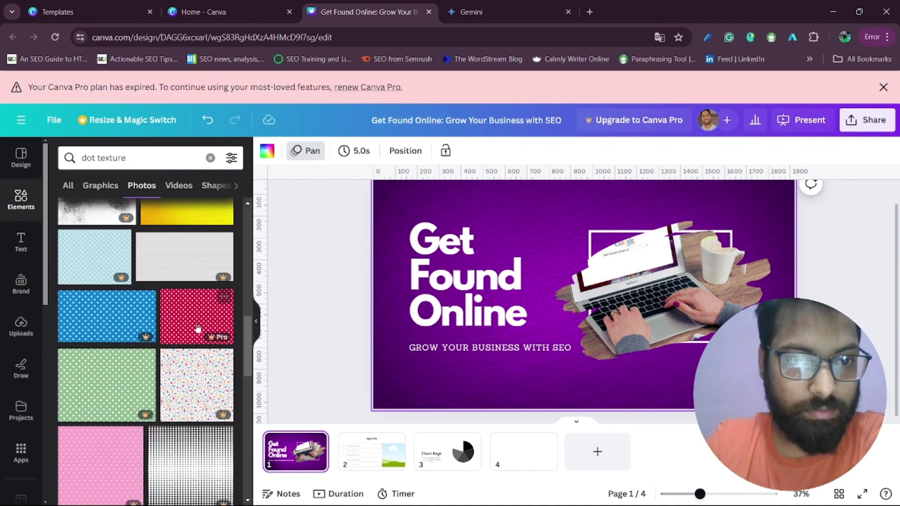
scroll(183, 371, down, 5)
scroll(182, 373, down, 3)
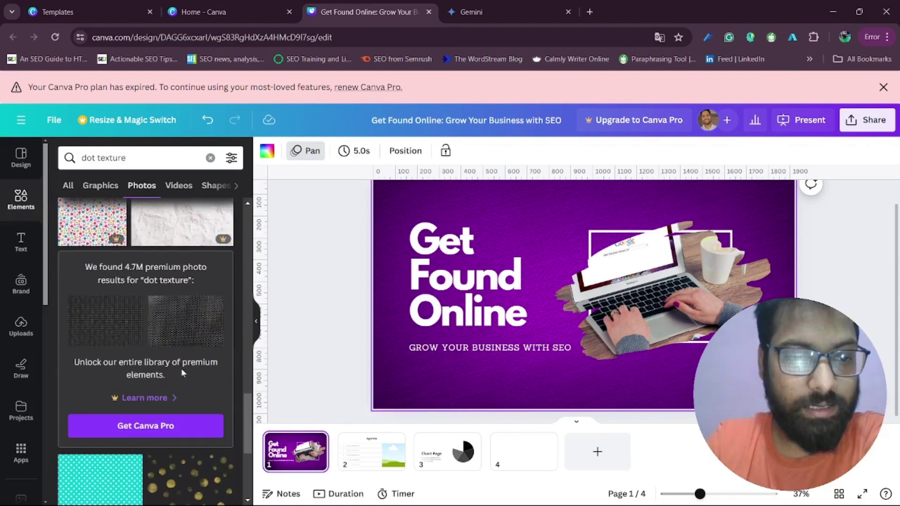
scroll(182, 374, down, 1)
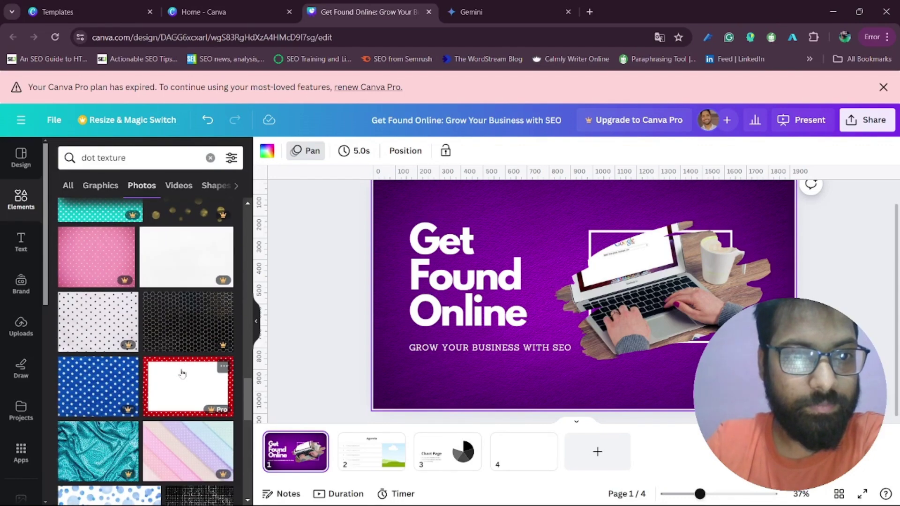
scroll(182, 374, down, 5)
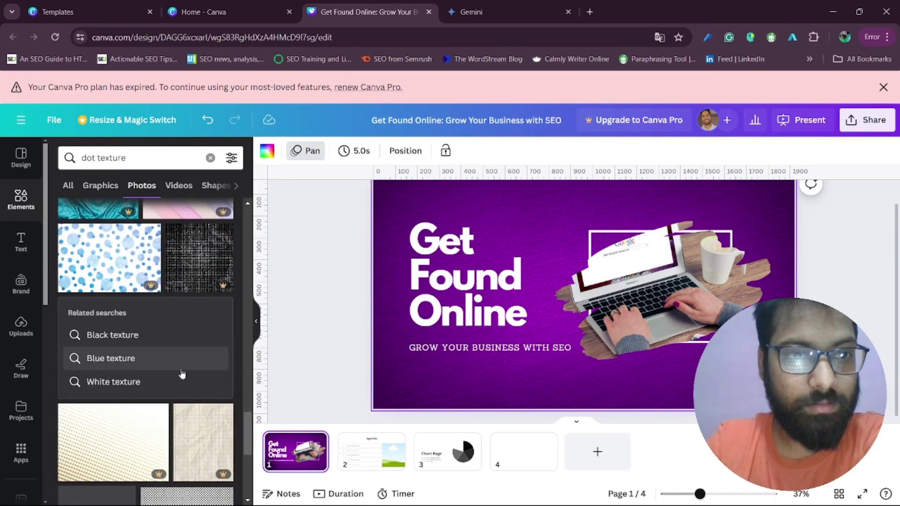
click(210, 158)
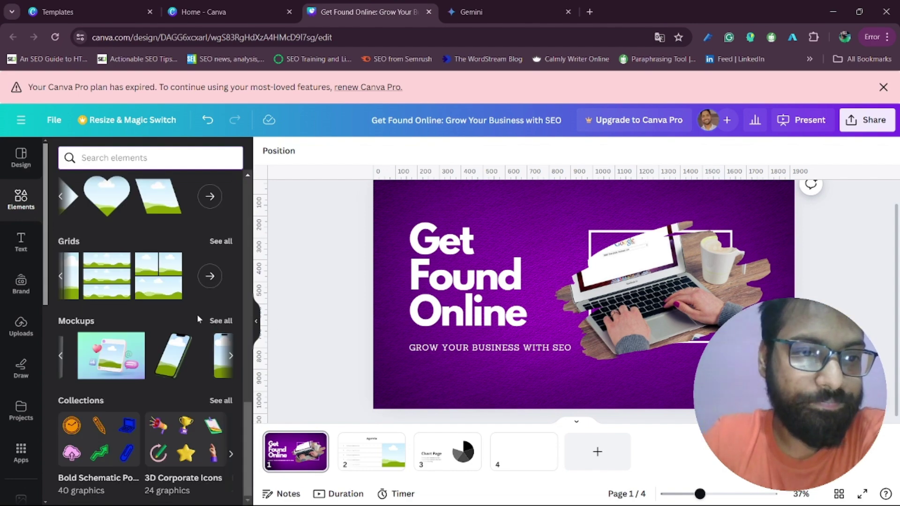
scroll(197, 314, down, 5)
scroll(197, 314, up, 1)
Show the design templates, and delete the chart page and the agenda page from the presentation.
click(18, 164)
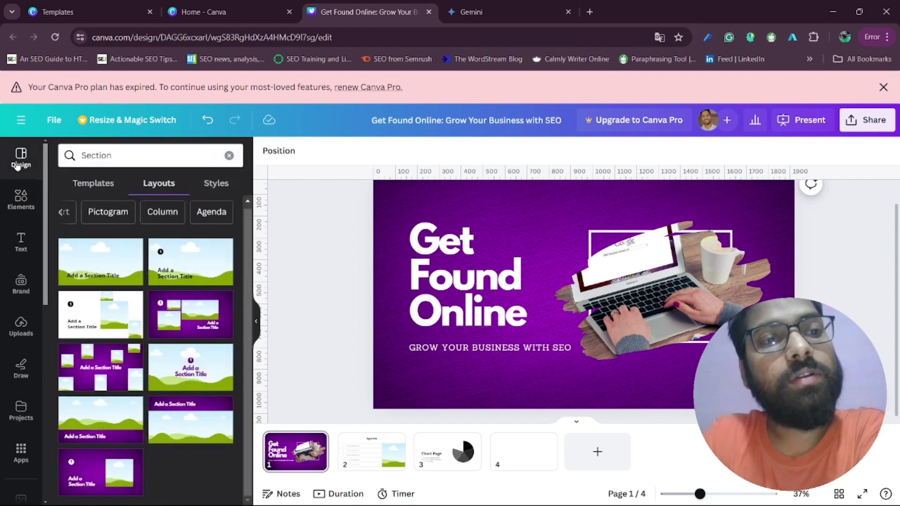
click(103, 184)
click(468, 441)
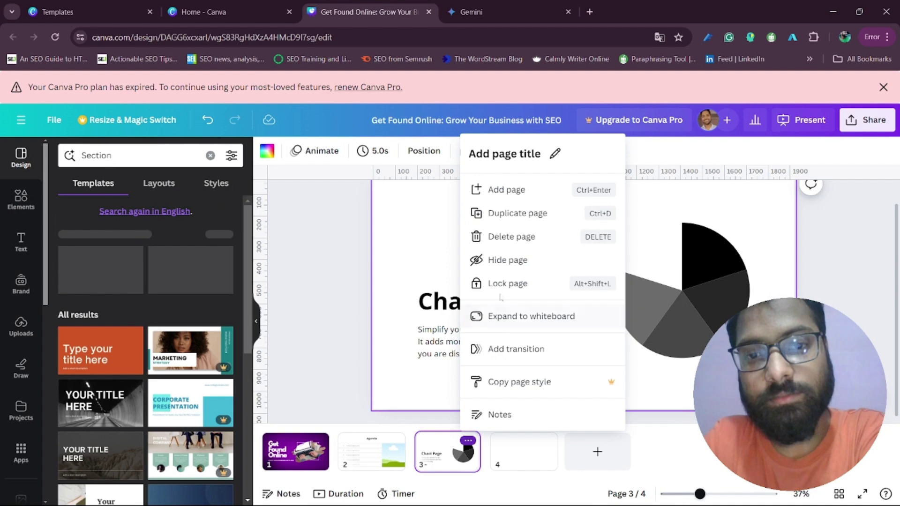
click(330, 331)
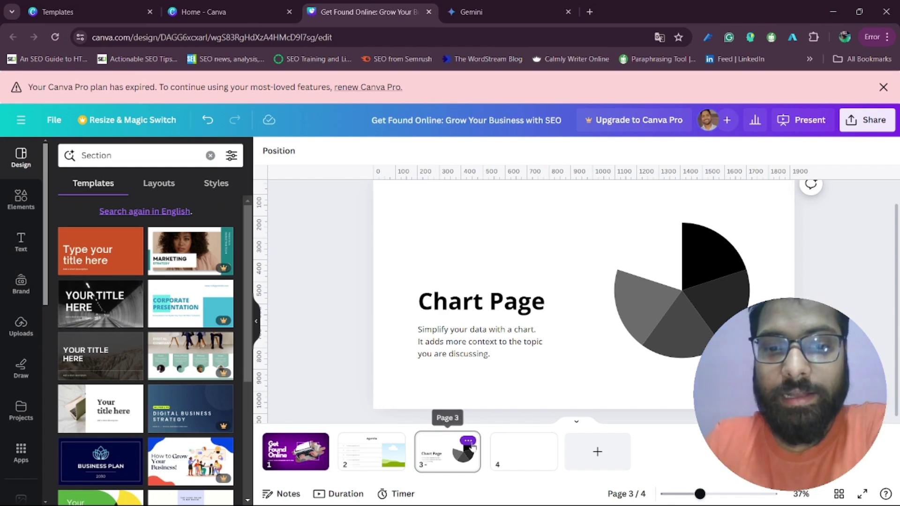
click(468, 440)
click(515, 237)
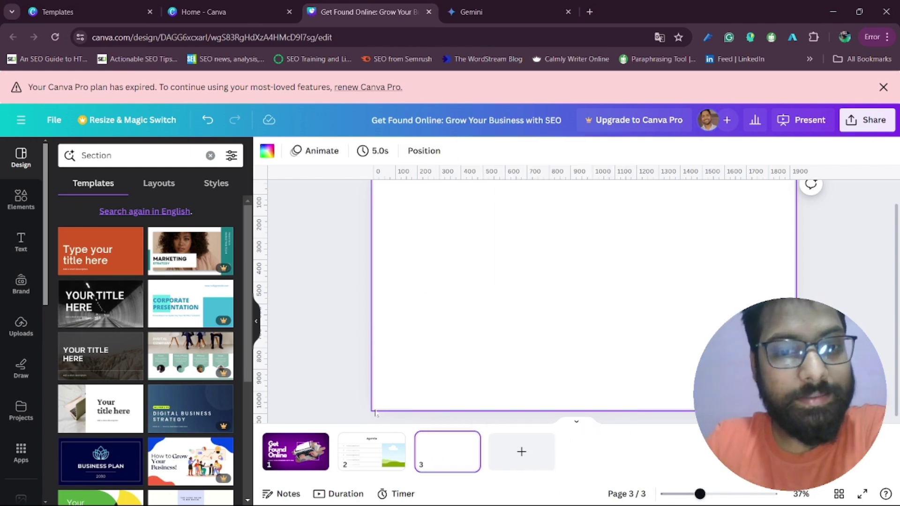
click(390, 443)
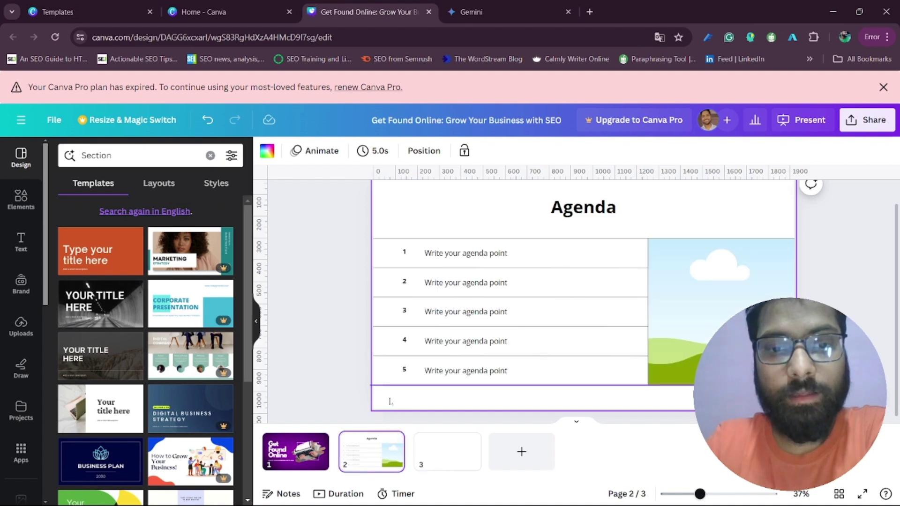
click(392, 441)
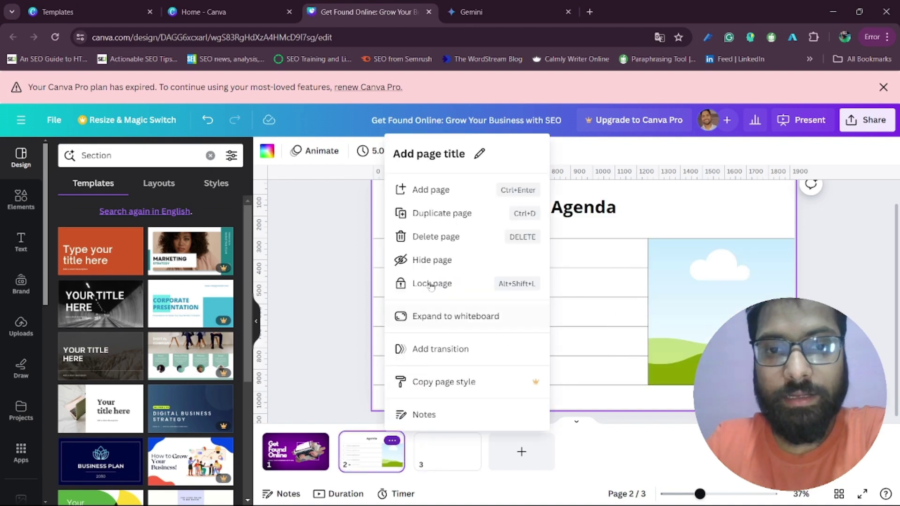
click(428, 236)
mouse_move(320, 443)
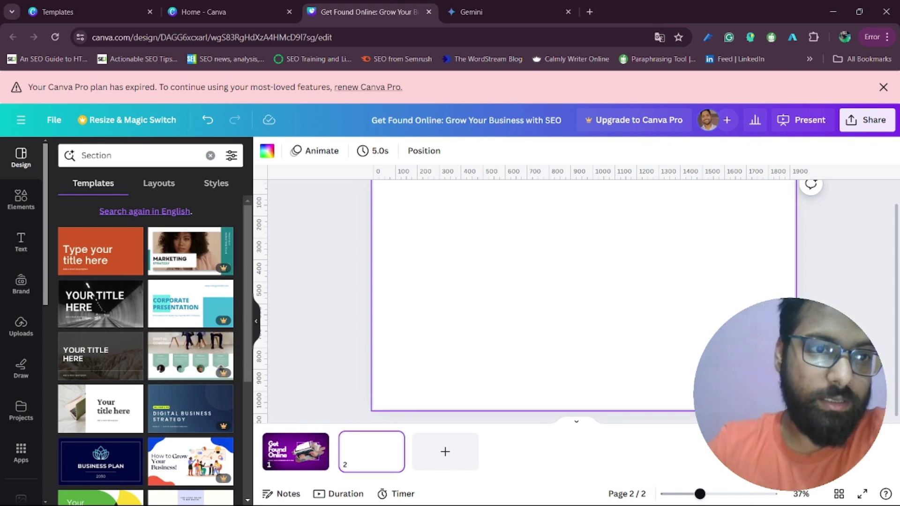
Search the templates for "digital Marketing Services" and apply the cover of "Professional Digital Marketing Agency Presentation" to blank page 2.
click(141, 155)
key(ctrl+a)
key(BackSpace)
text(d)
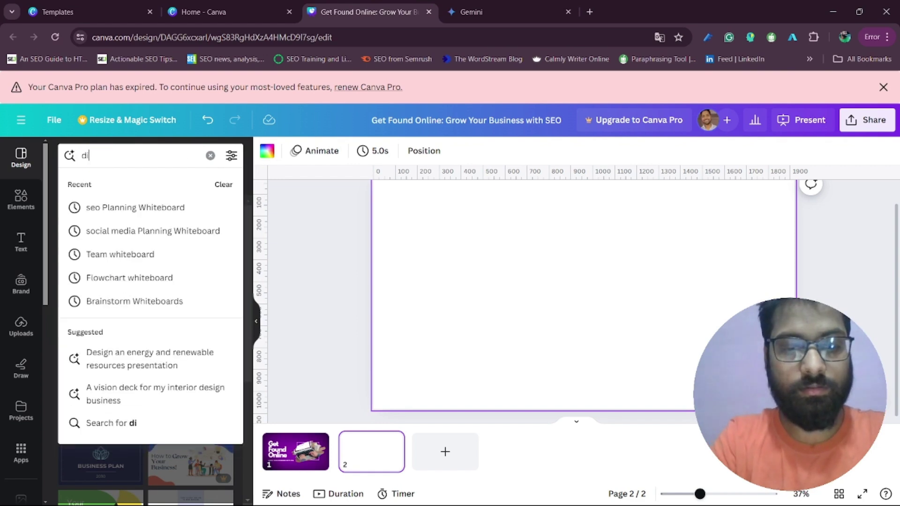
text(igital Ma)
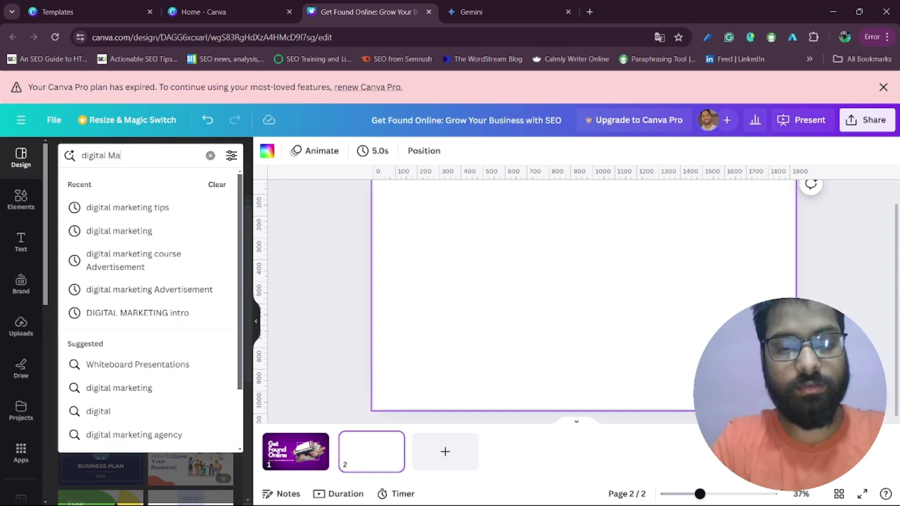
text(rketing Se)
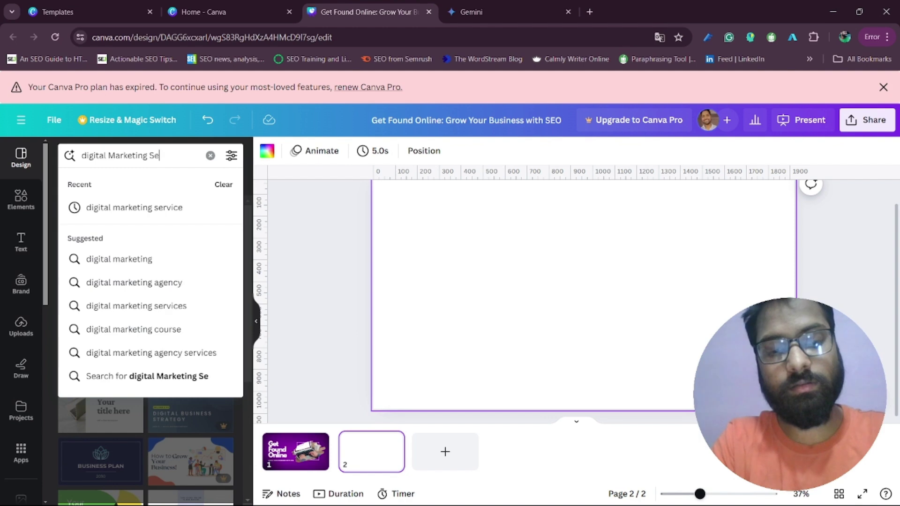
text(rvices)
key(Return)
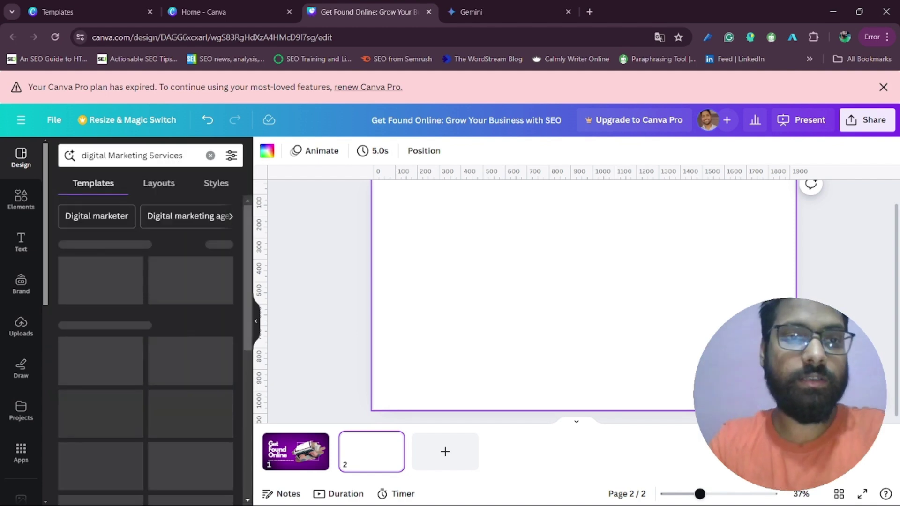
scroll(193, 397, down, 4)
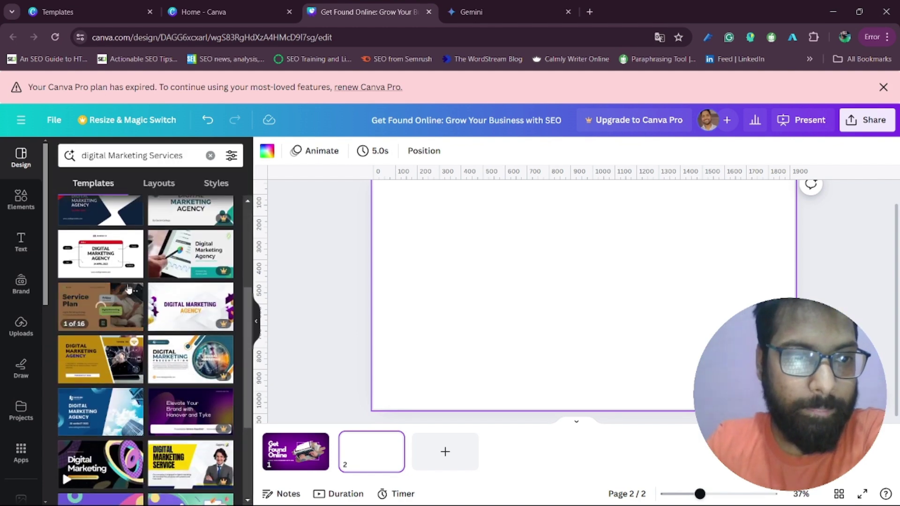
drag(188, 258, 469, 230)
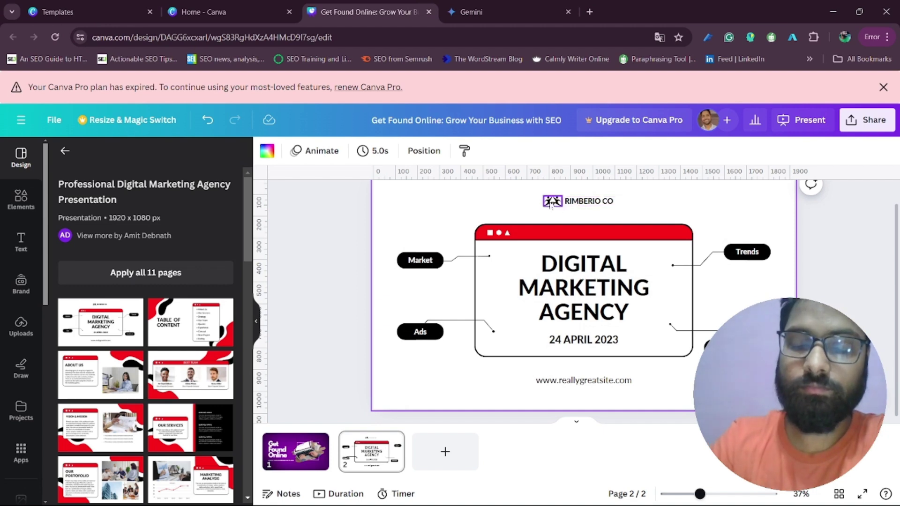
Delete the logo and the "RIMBERIO CO" company name from the top of page 2.
click(551, 204)
key(Delete)
click(591, 200)
key(Delete)
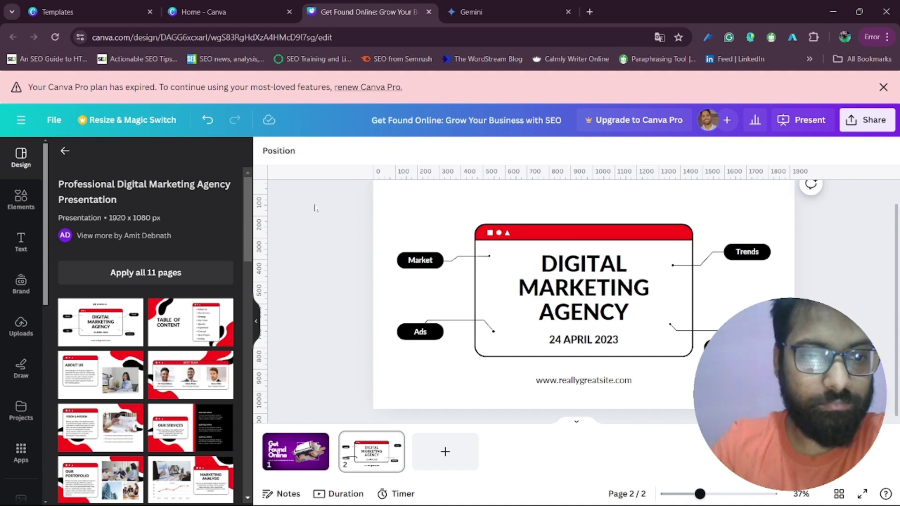
Look through the page designs included in the Professional Digital Marketing Agency Presentation template.
scroll(188, 436, down, 5)
scroll(187, 436, up, 5)
scroll(190, 428, down, 6)
scroll(111, 439, up, 4)
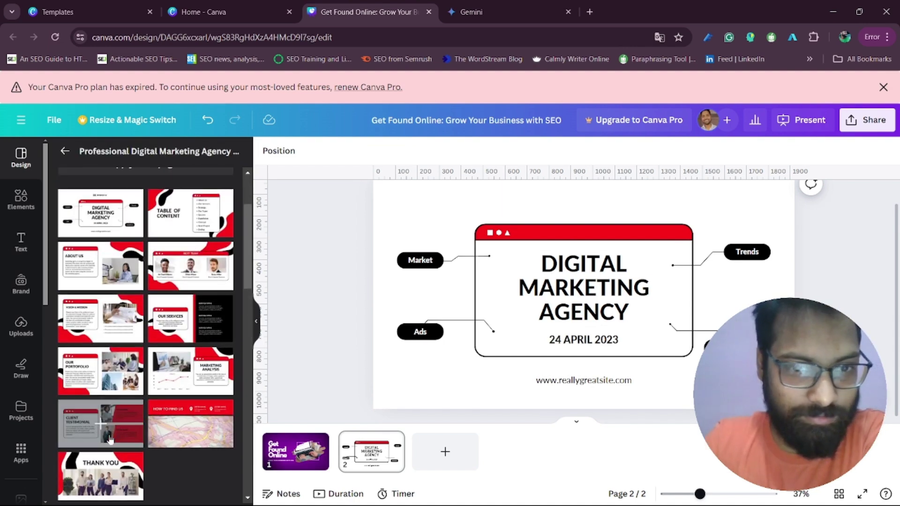
scroll(155, 262, up, 3)
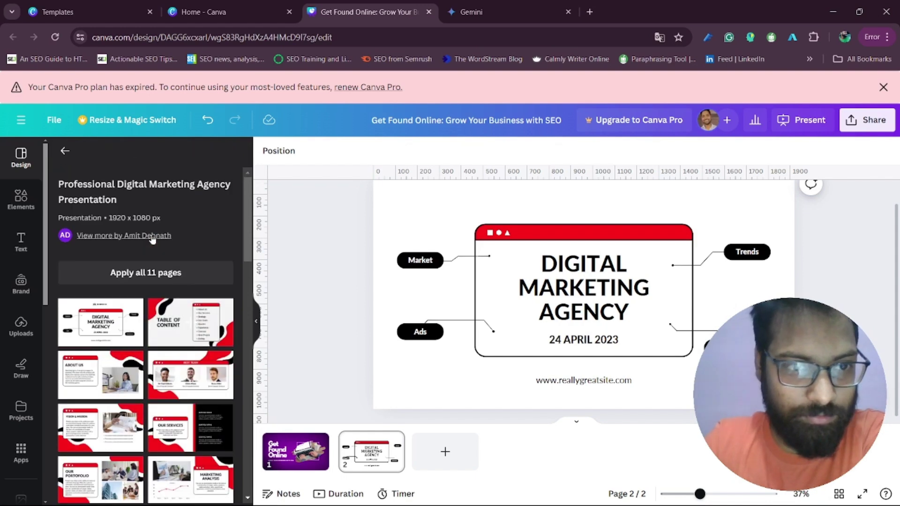
Replace the current pages with all 11 pages of the Professional Digital Marketing Agency Presentation and check the first three pages.
click(143, 273)
click(527, 318)
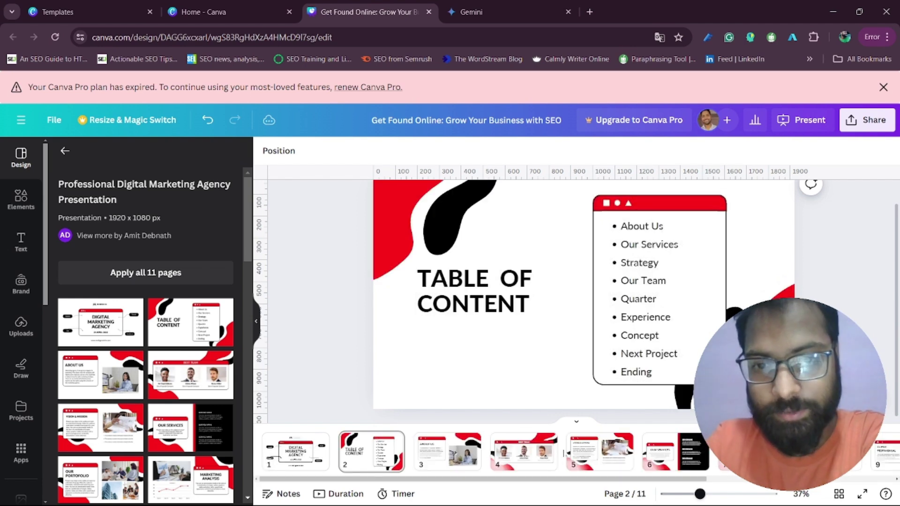
click(439, 454)
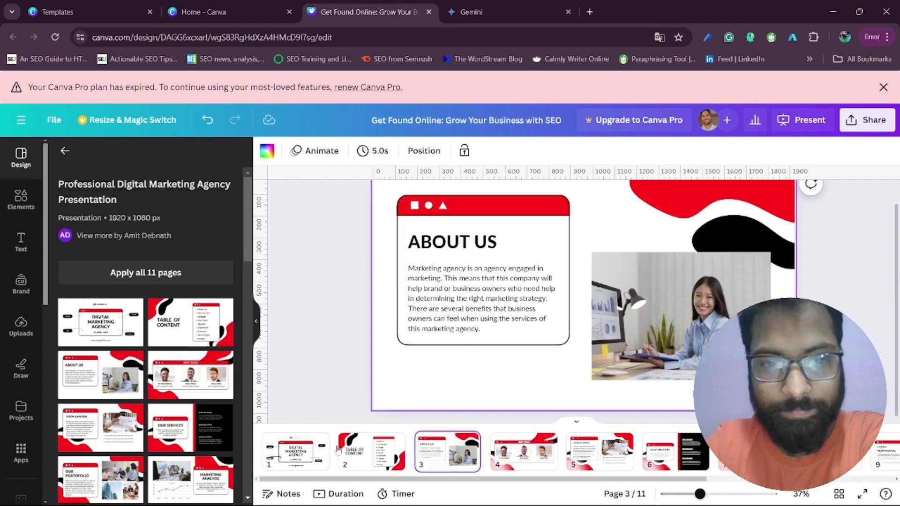
click(303, 454)
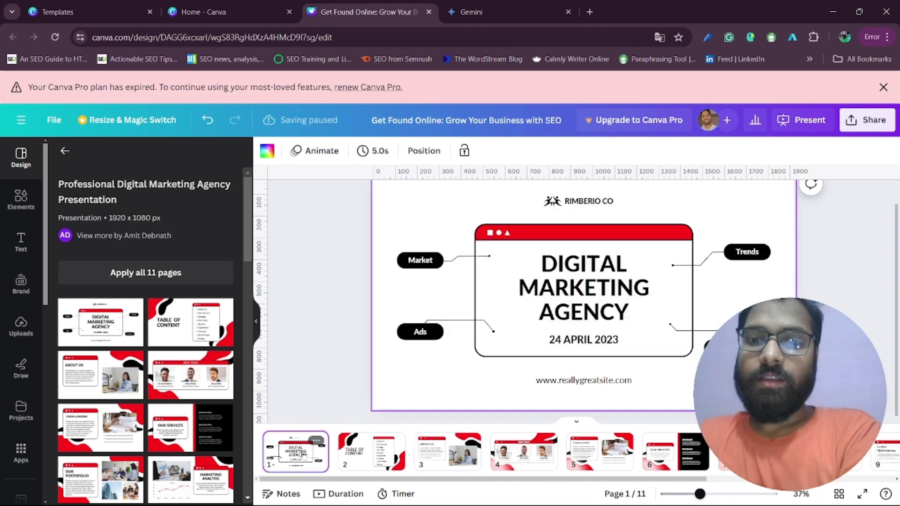
Change "AGENCY" in the page 1 title to "SERVICES" so it reads "DIGITAL MARKETING SERVICES".
click(596, 347)
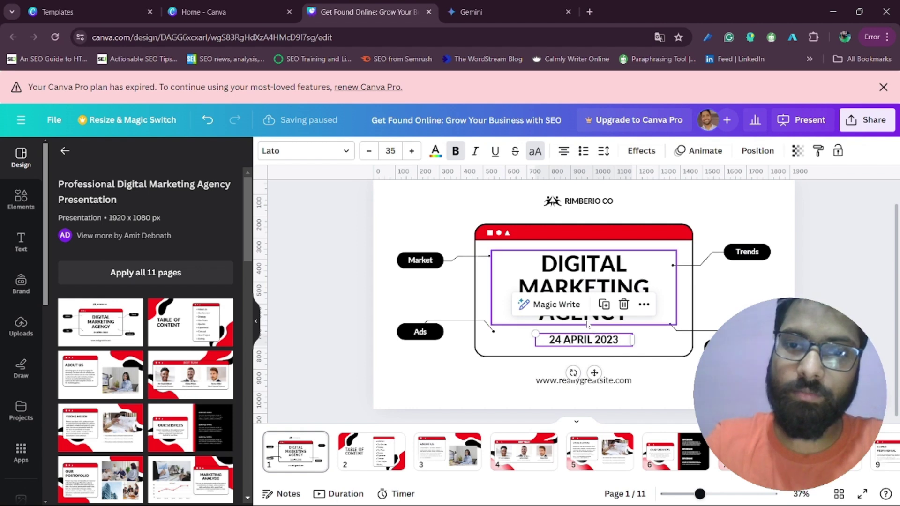
double_click(583, 322)
click(584, 333)
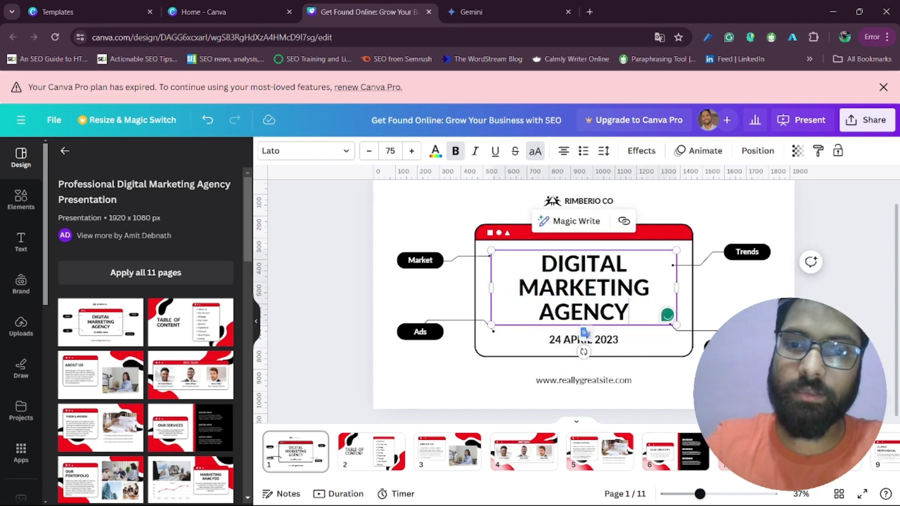
drag(630, 312, 538, 311)
text(SERVIVES)
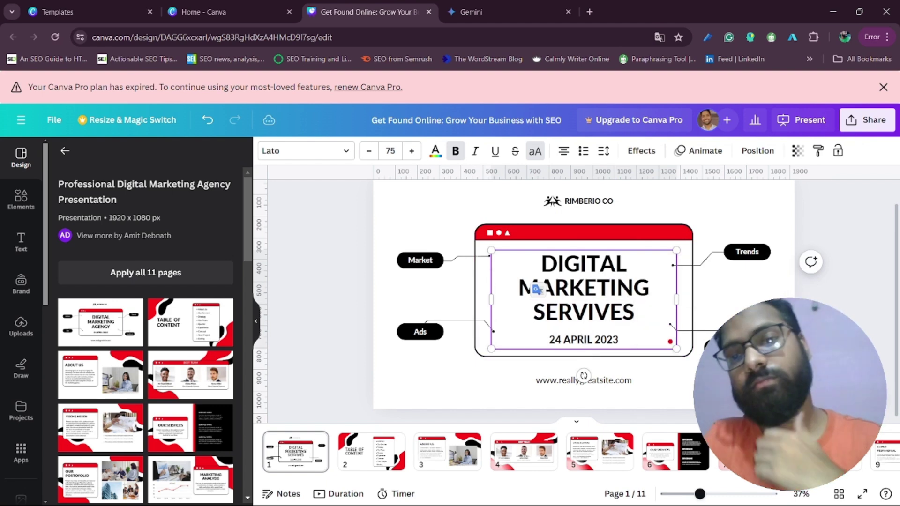
mouse_move(584, 323)
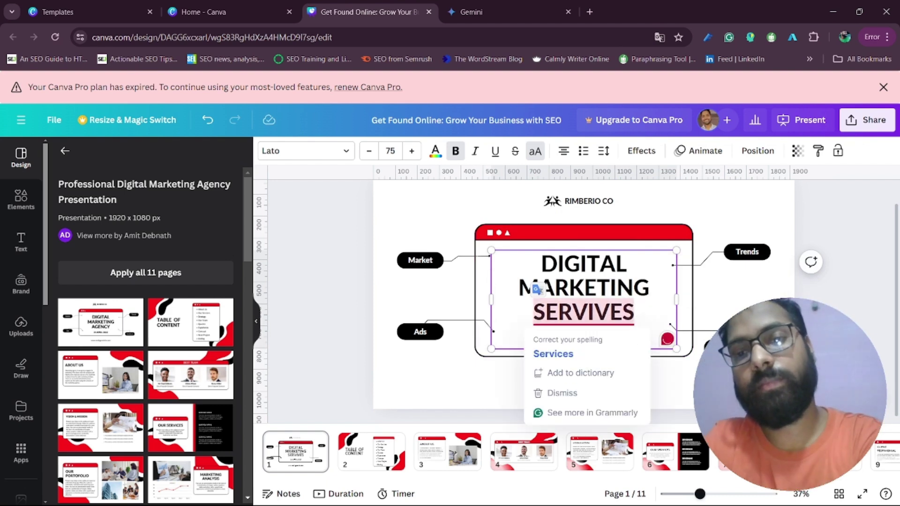
click(581, 350)
click(343, 264)
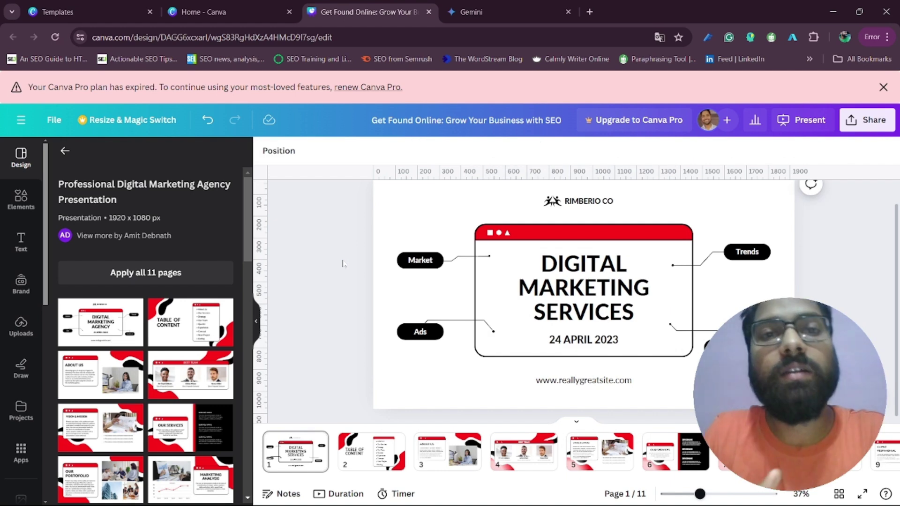
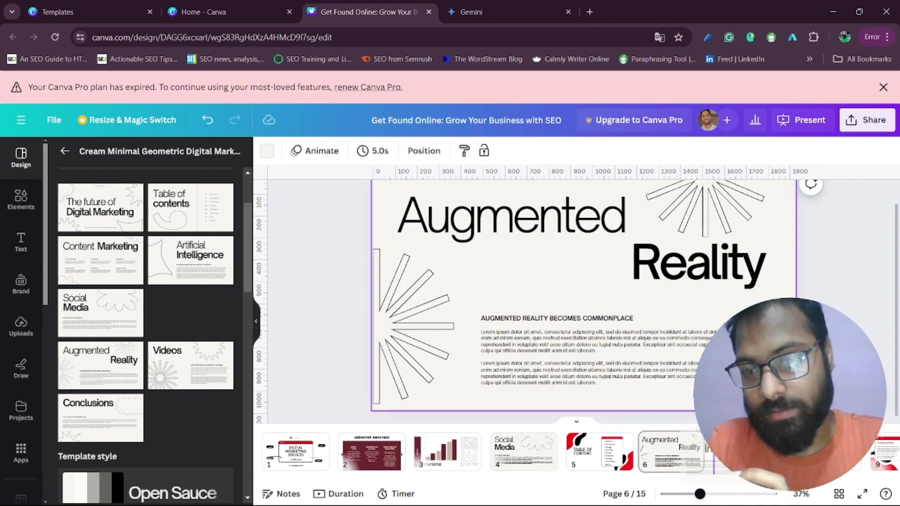
Add the "Write your topic or idea" page from the Red Diagonal Blocks Basic Simple Presentation after the Micro Influencers page.
scroll(176, 395, down, 5)
scroll(176, 395, down, 8)
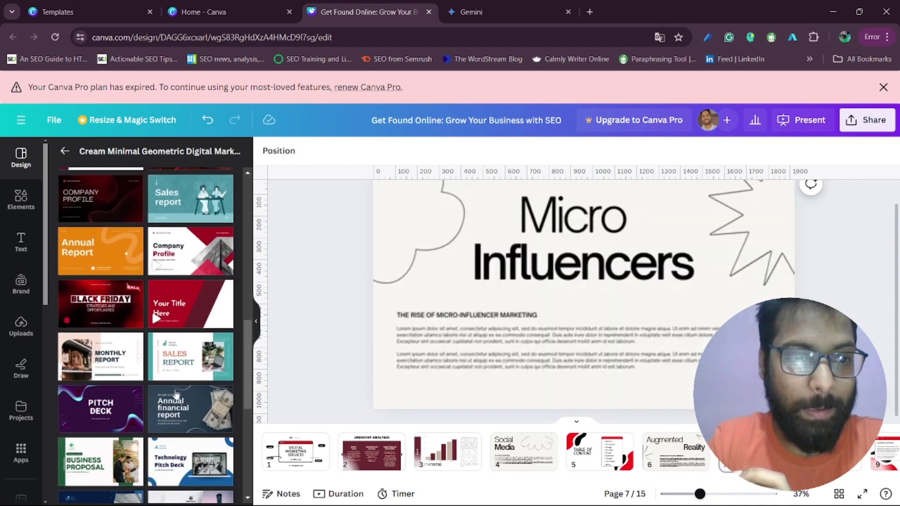
click(177, 240)
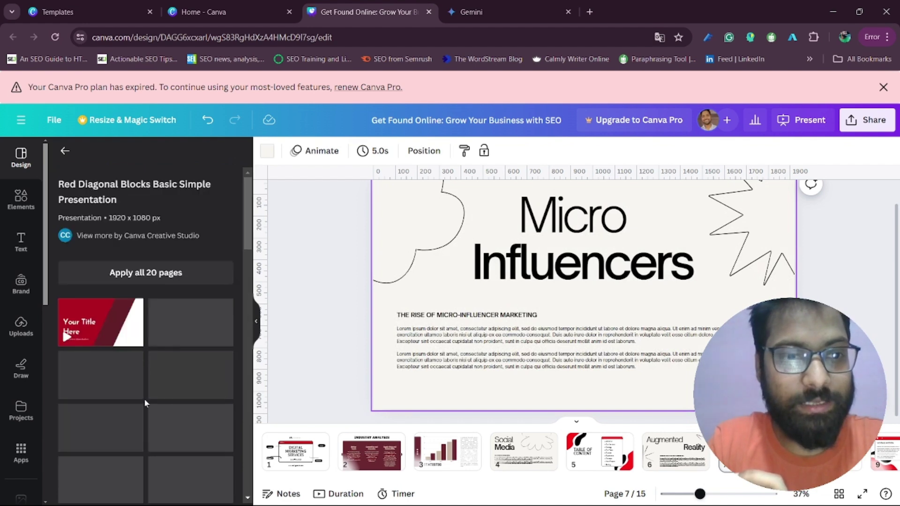
scroll(145, 401, down, 3)
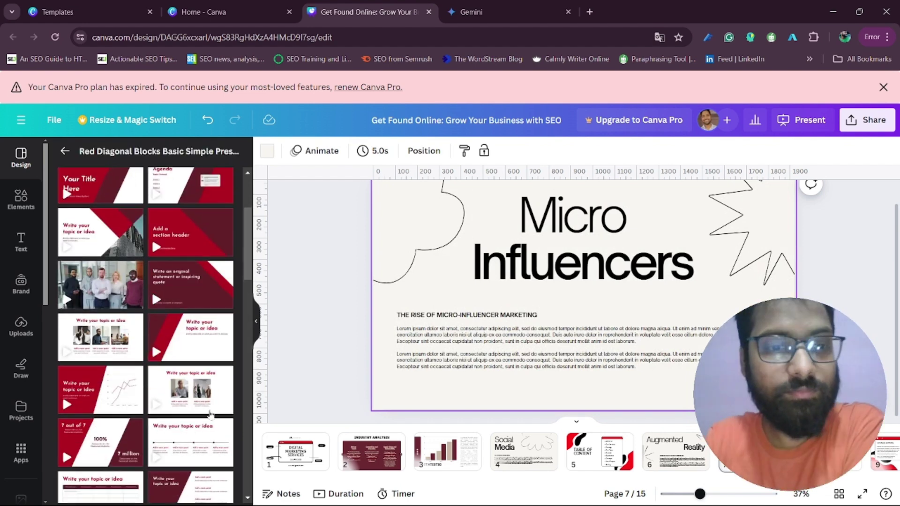
scroll(145, 399, down, 2)
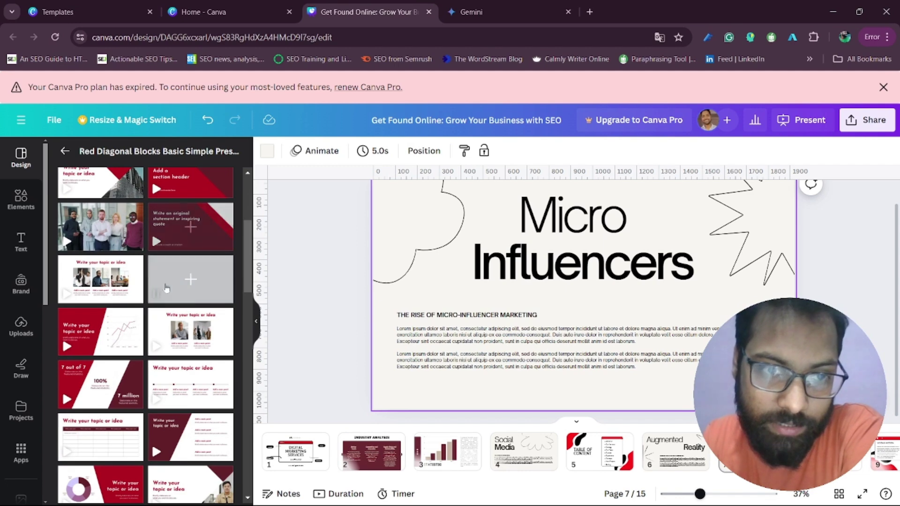
drag(188, 272, 655, 409)
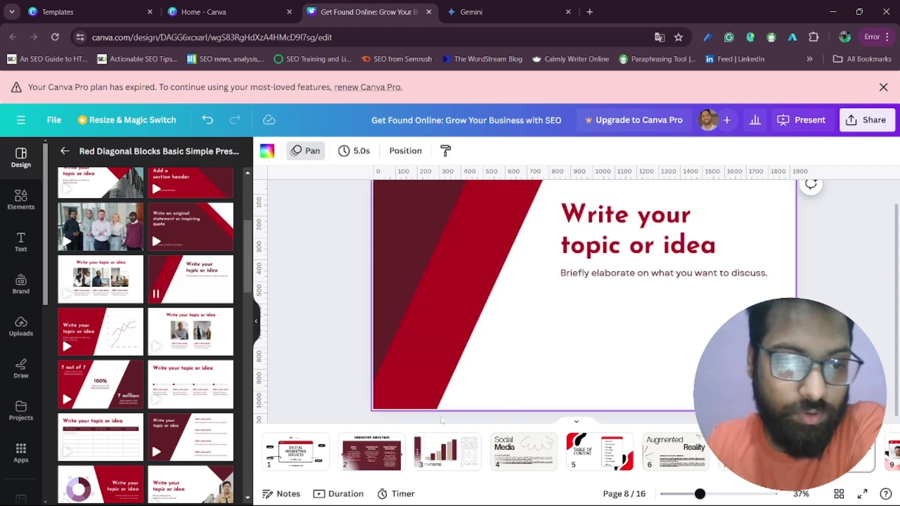
Add the two-box "Major achievements" page from the Red Modern Business Marketing Presentation as page 4.
scroll(163, 446, down, 10)
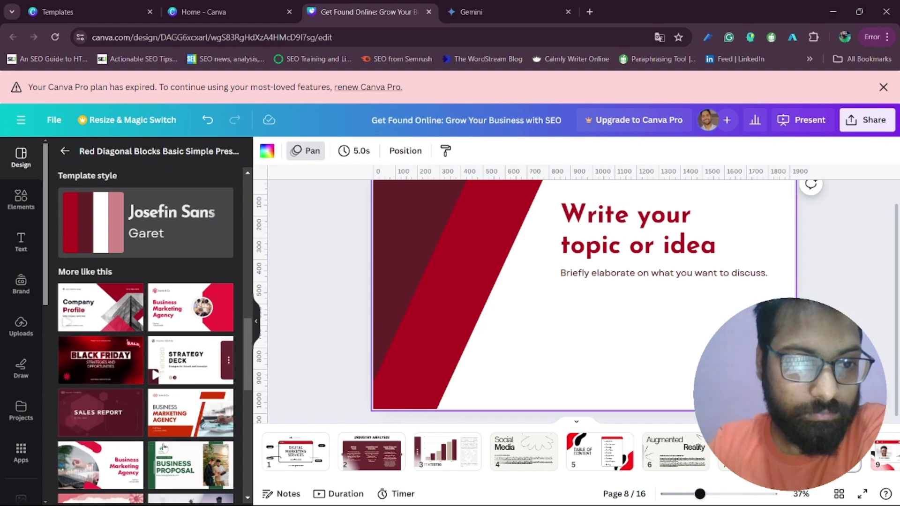
scroll(164, 447, down, 3)
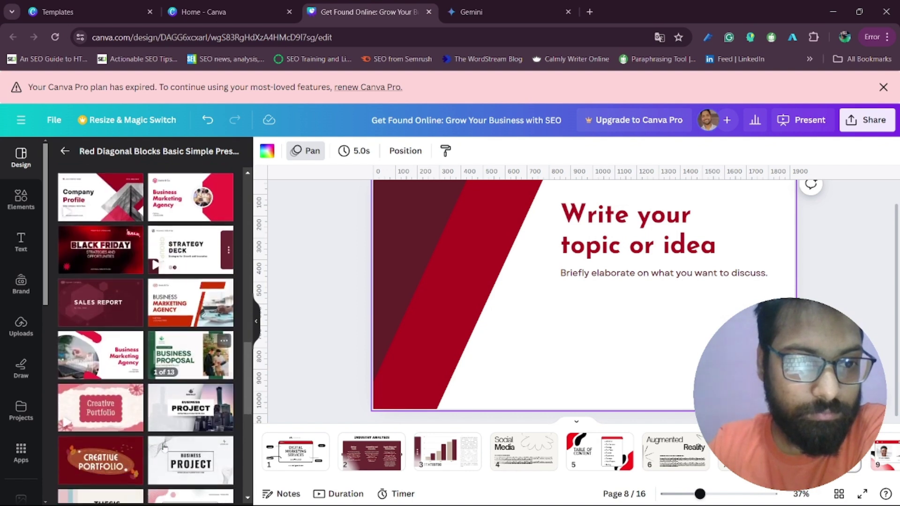
click(102, 355)
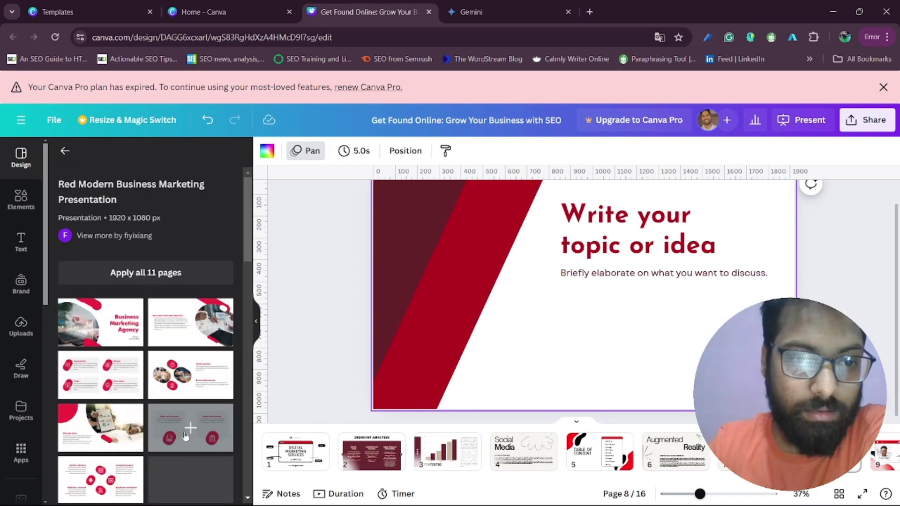
click(190, 426)
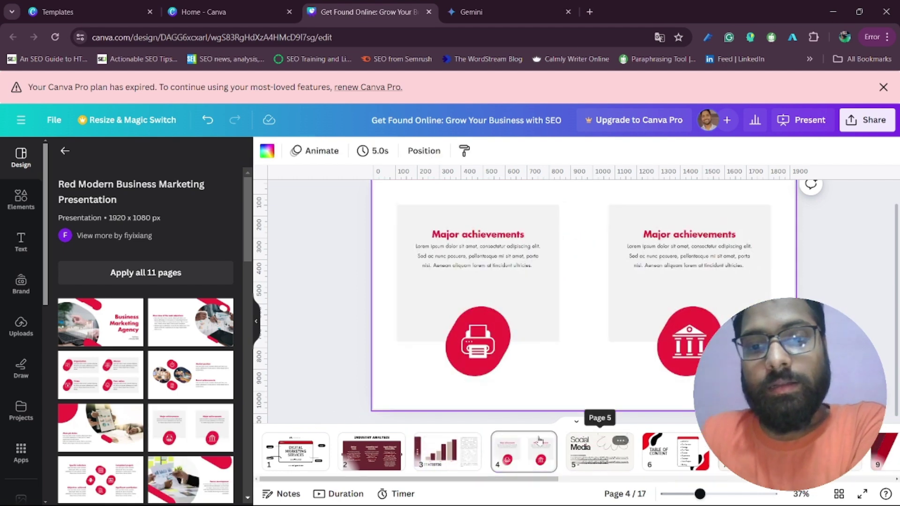
Clear the "digital Marketing Services" template search, look through the general templates and hide the design library.
click(65, 151)
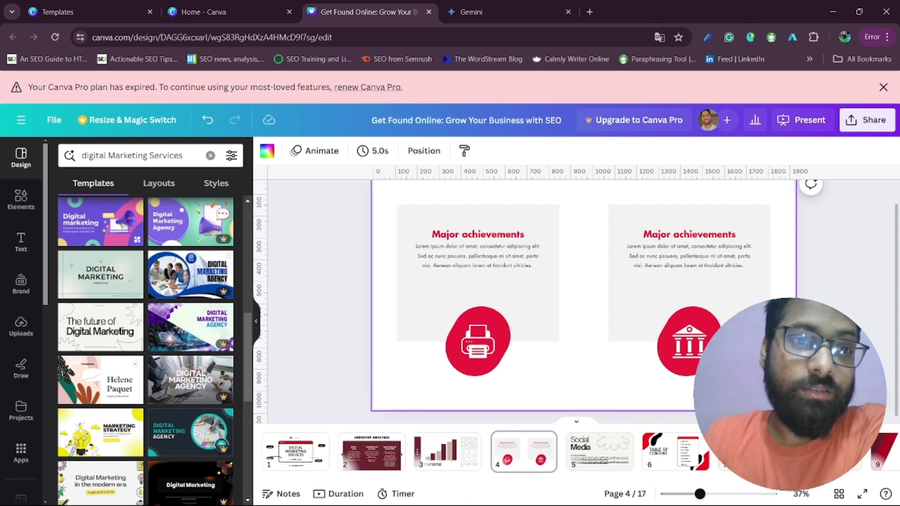
click(211, 155)
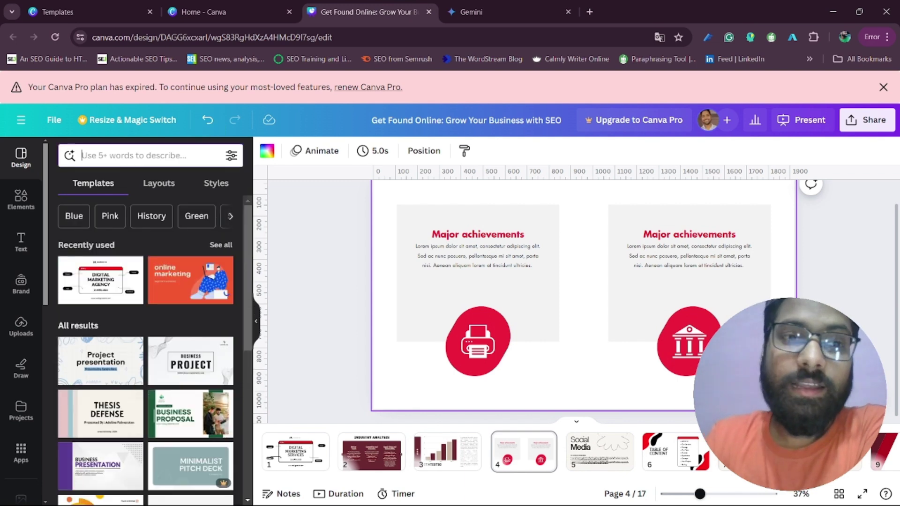
scroll(175, 302, down, 5)
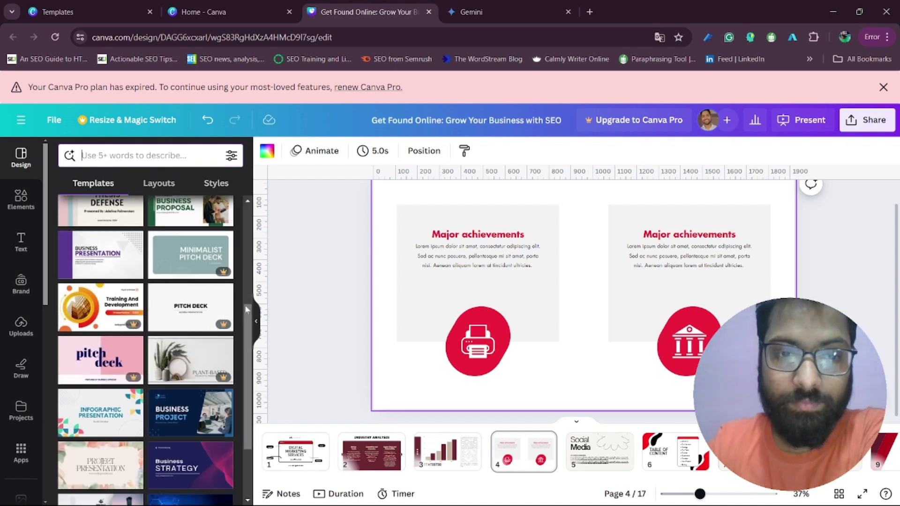
click(256, 321)
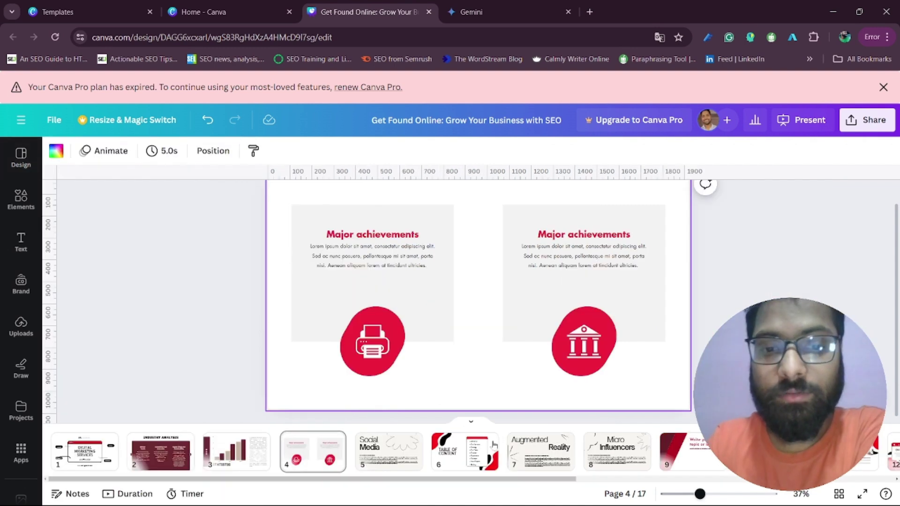
Review pages 5 to 7 and move the Micro Influencers page directly after the cover as page 2.
click(401, 462)
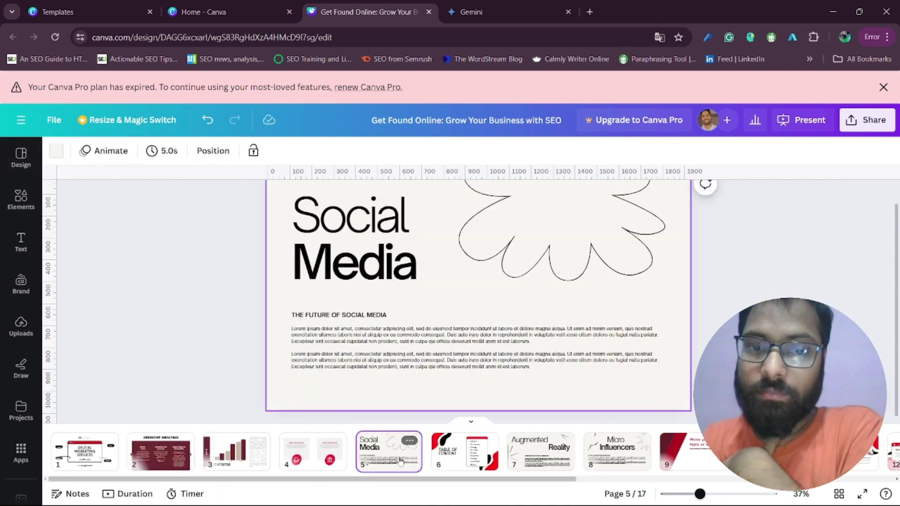
click(486, 468)
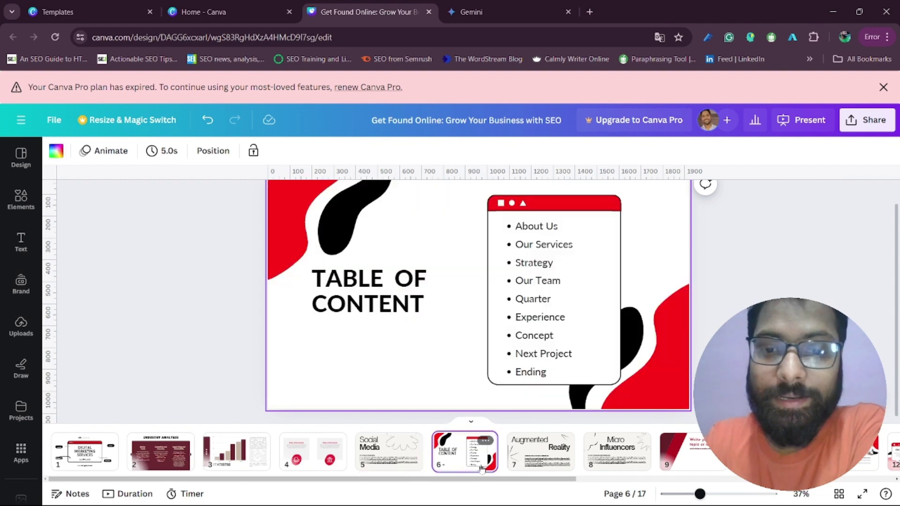
click(560, 465)
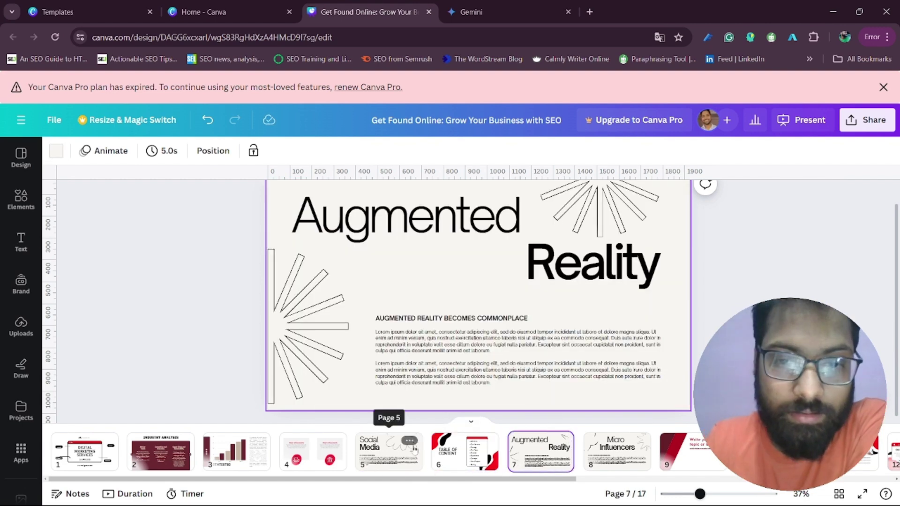
drag(632, 455, 149, 459)
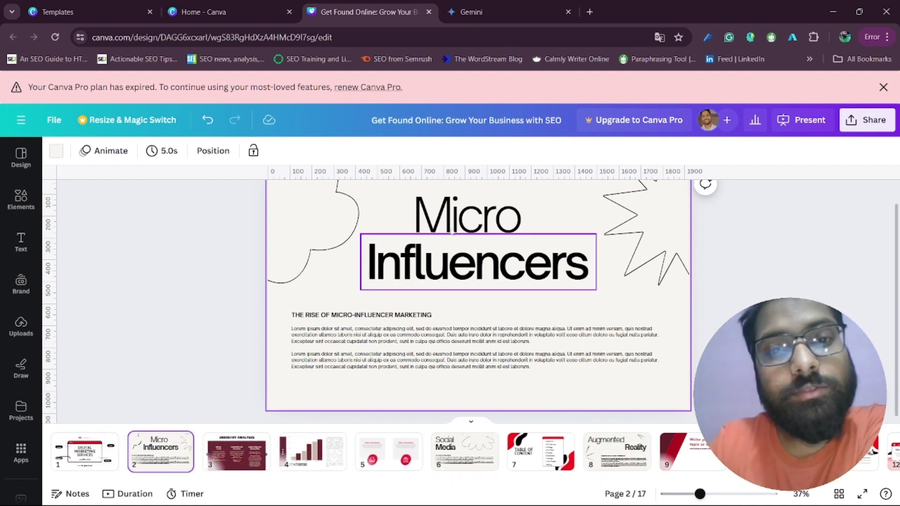
Delete the cloud outline and the zigzag outline from the Micro Influencers page.
key(Delete)
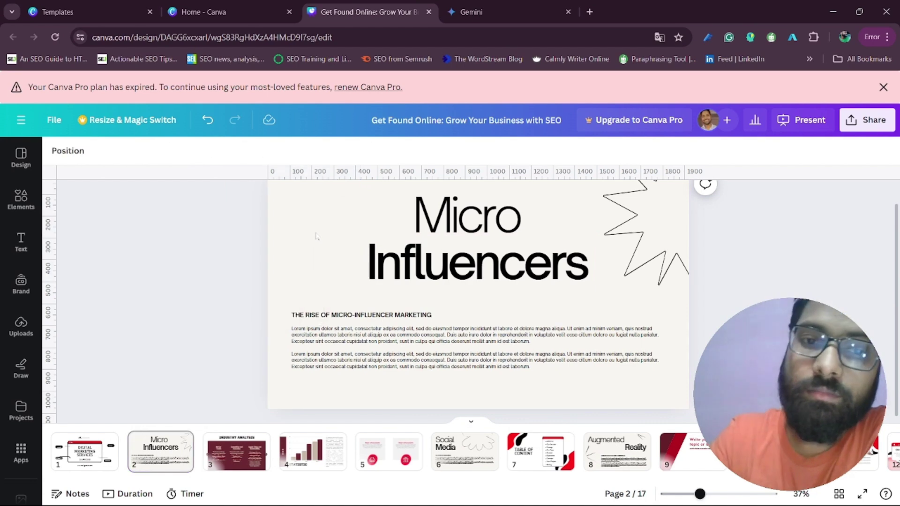
click(763, 263)
key(Delete)
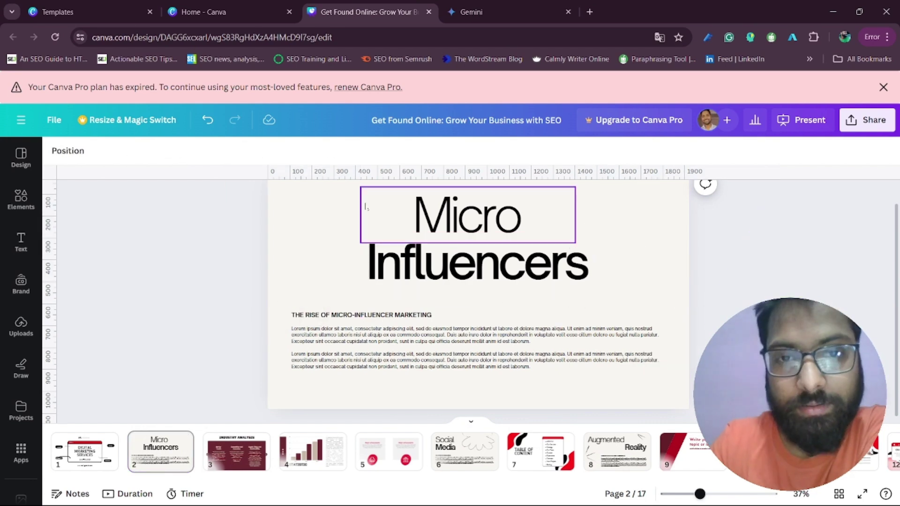
click(351, 206)
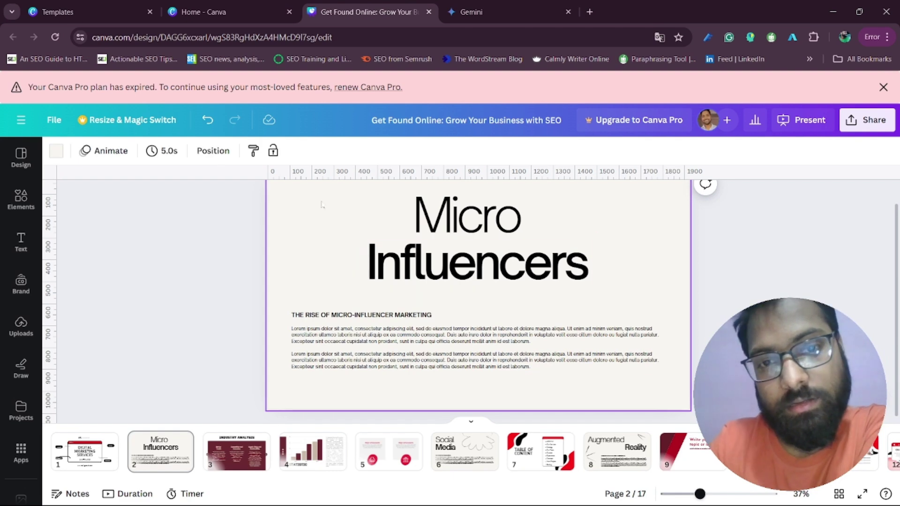
Move both lines of the "Micro Influencers" heading to the page's left margin and left-align their text.
drag(321, 199, 485, 269)
drag(398, 221, 347, 230)
scroll(350, 226, down, 2)
click(352, 150)
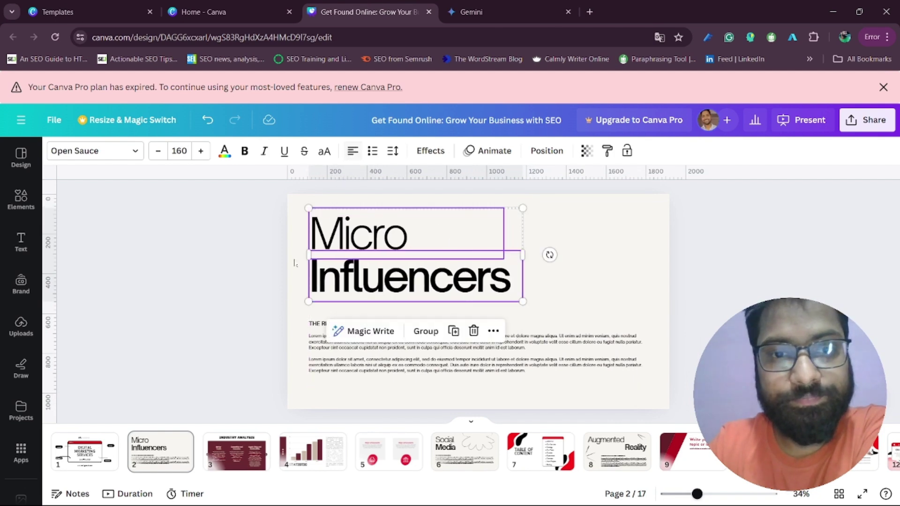
click(243, 313)
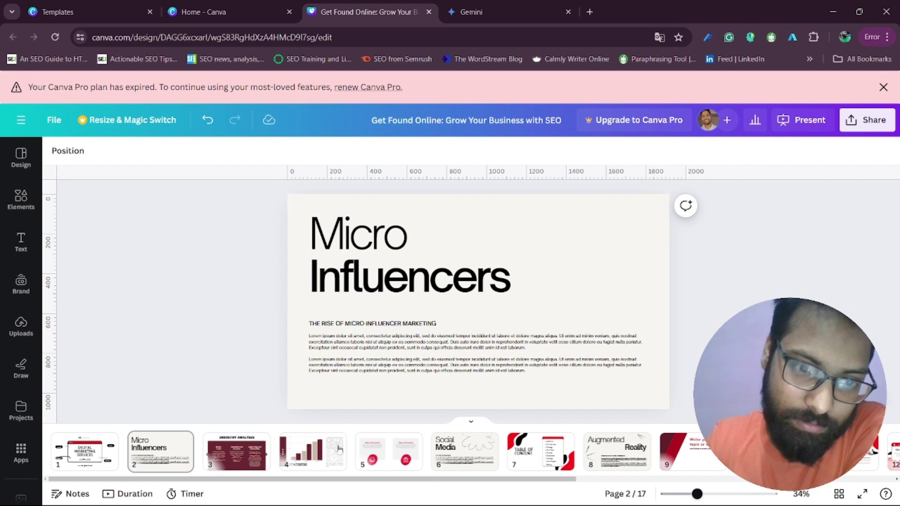
Move the "Major achievements" page to position 3 and review the first three pages in order.
drag(403, 459, 220, 451)
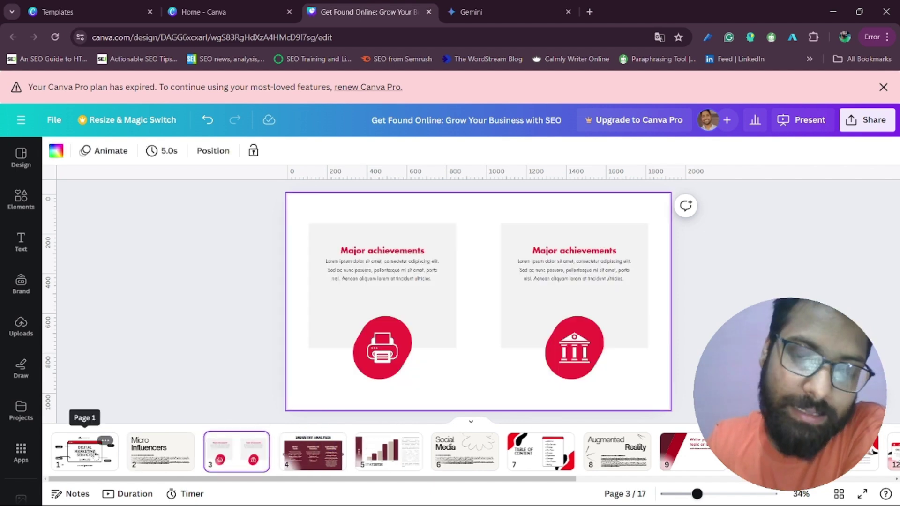
click(96, 454)
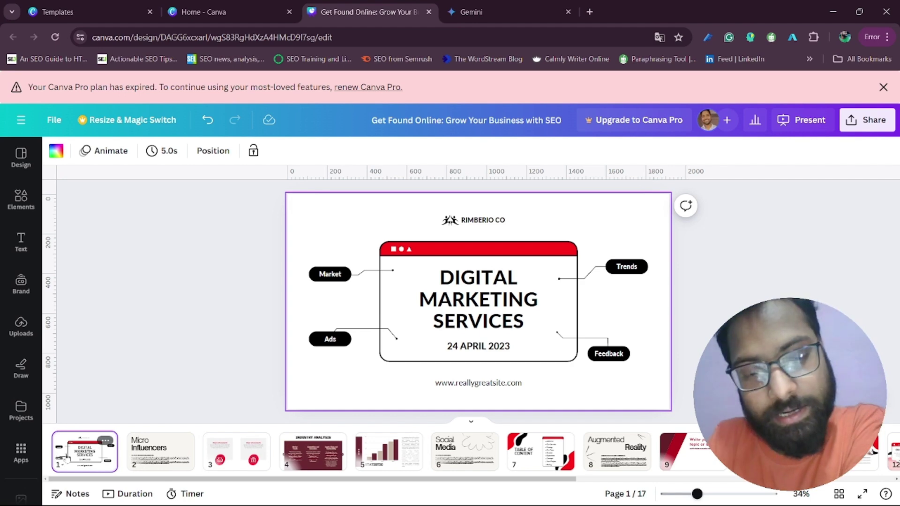
click(148, 454)
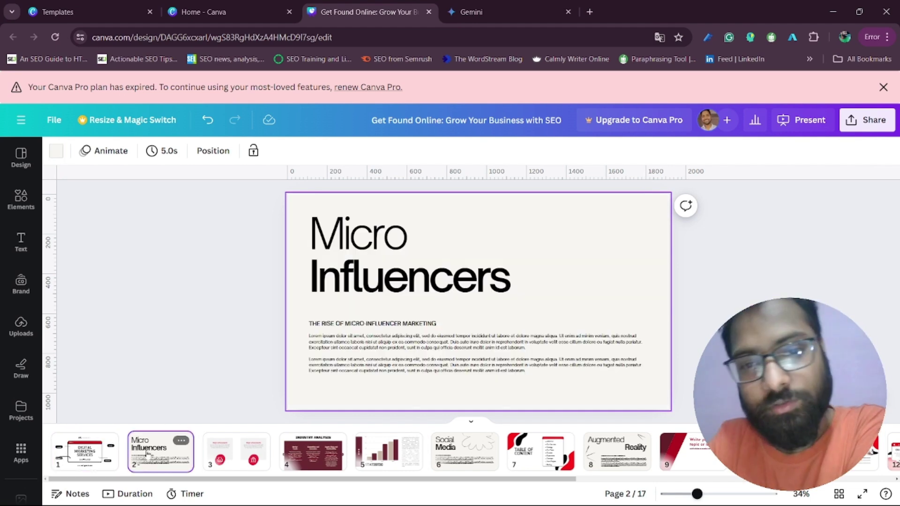
click(222, 456)
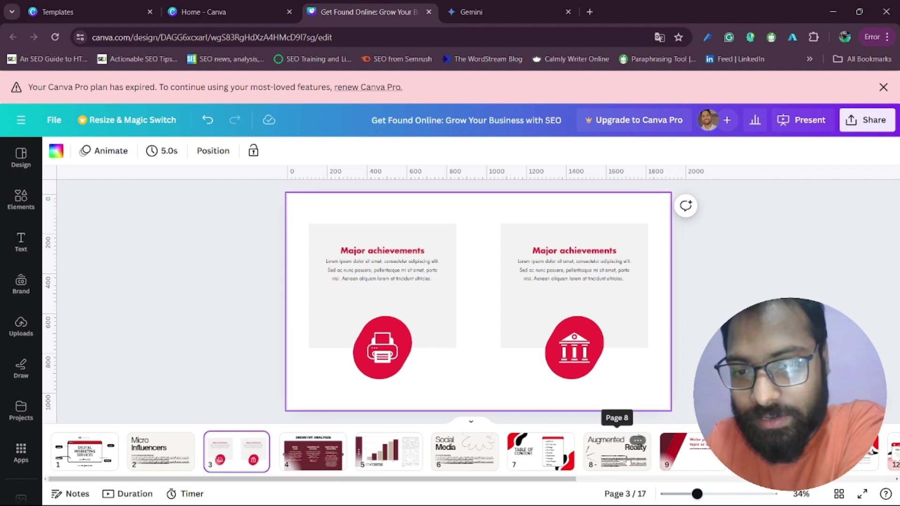
Move the "Augmented Reality" page to position 4 and the "BEST TEAM" page to position 5.
drag(623, 458, 310, 451)
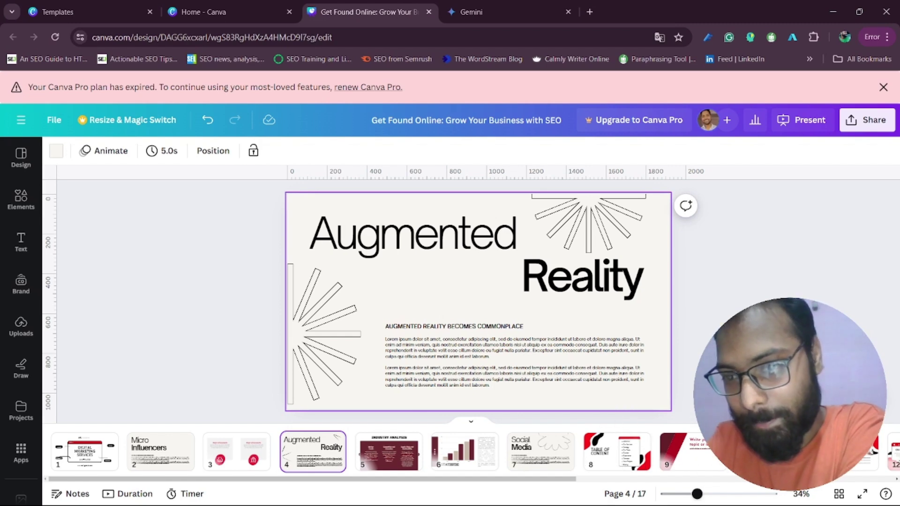
drag(736, 453, 363, 439)
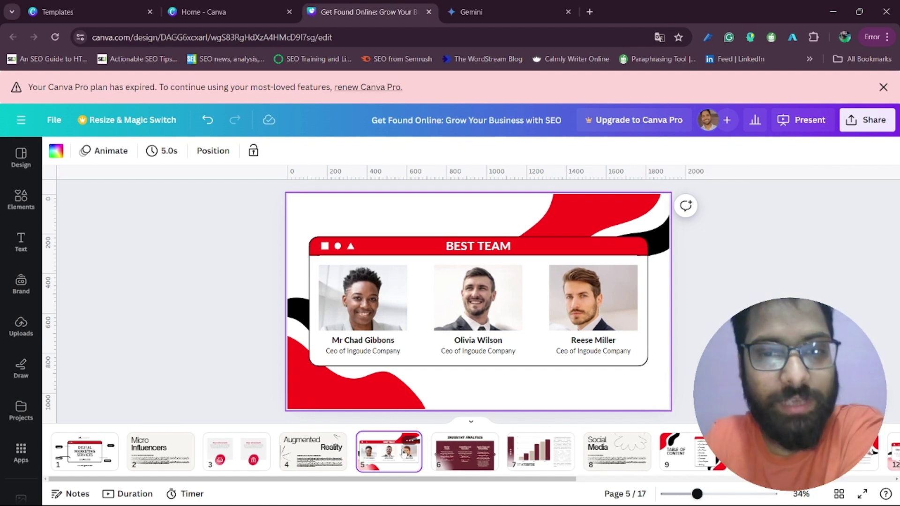
Browse the suggested layouts for the "DIGITAL MARKETING SERVICES" cover page without applying one.
click(85, 449)
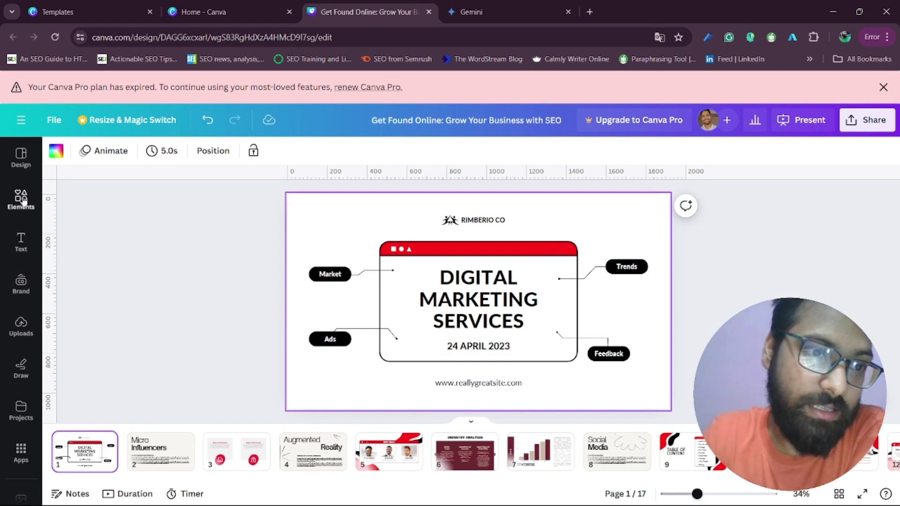
click(21, 157)
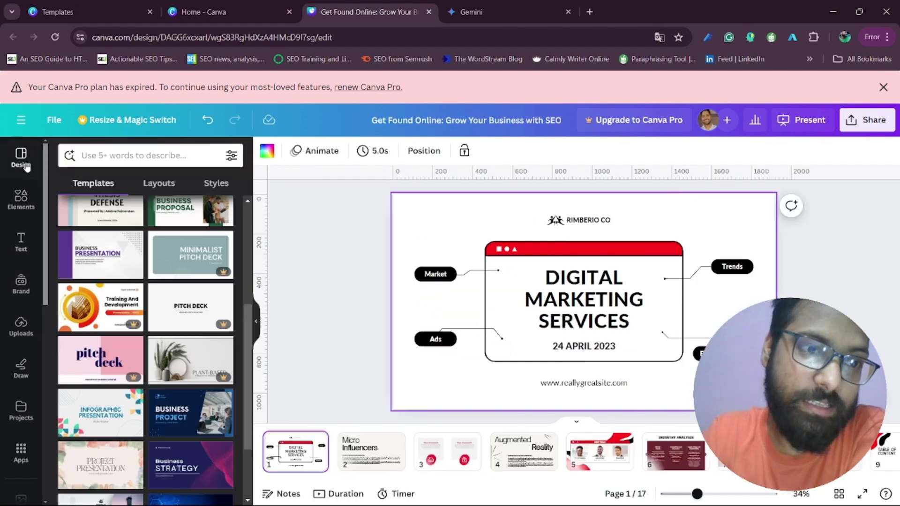
click(158, 187)
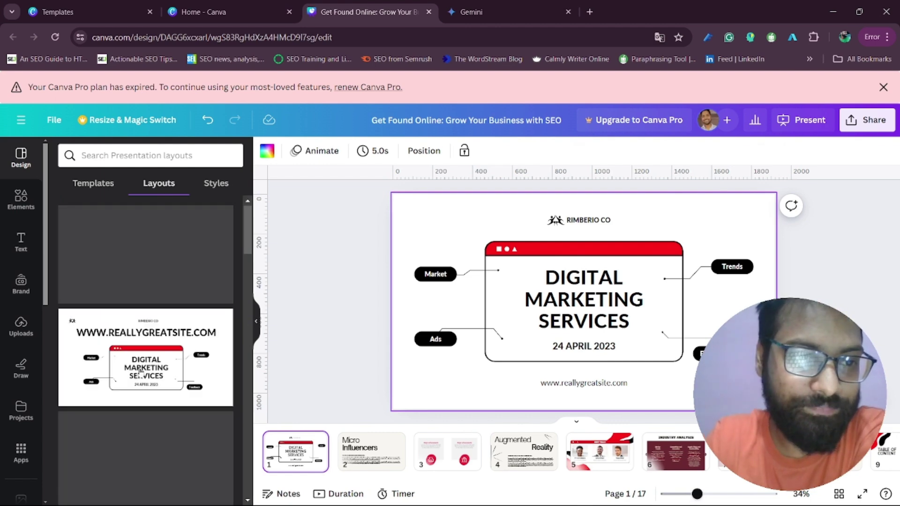
scroll(141, 371, down, 3)
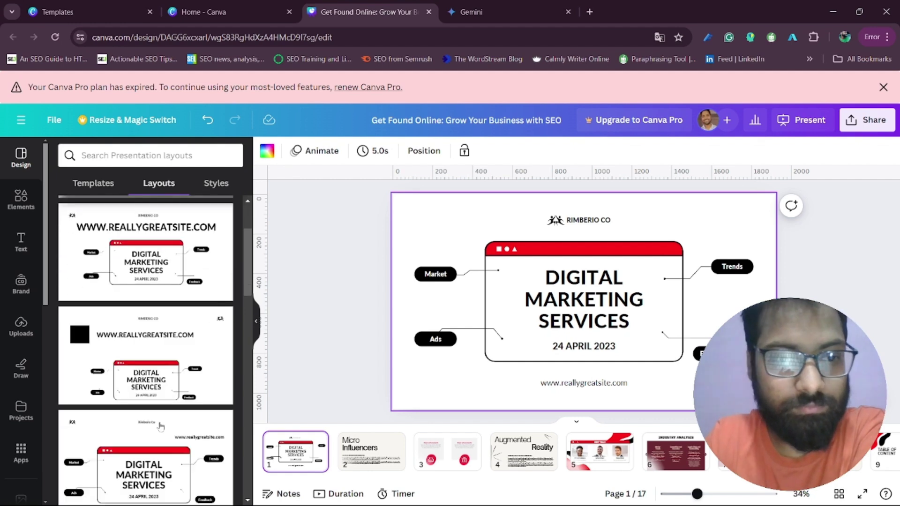
scroll(161, 425, down, 5)
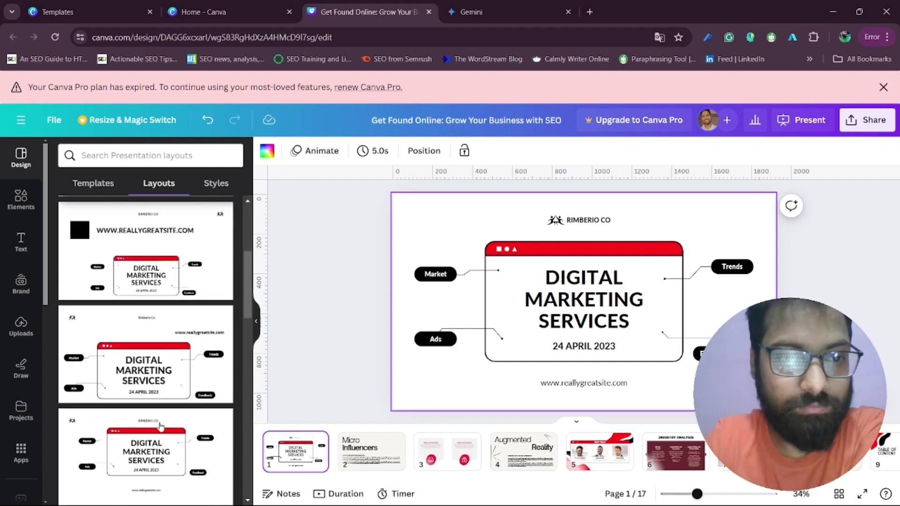
click(256, 328)
click(215, 282)
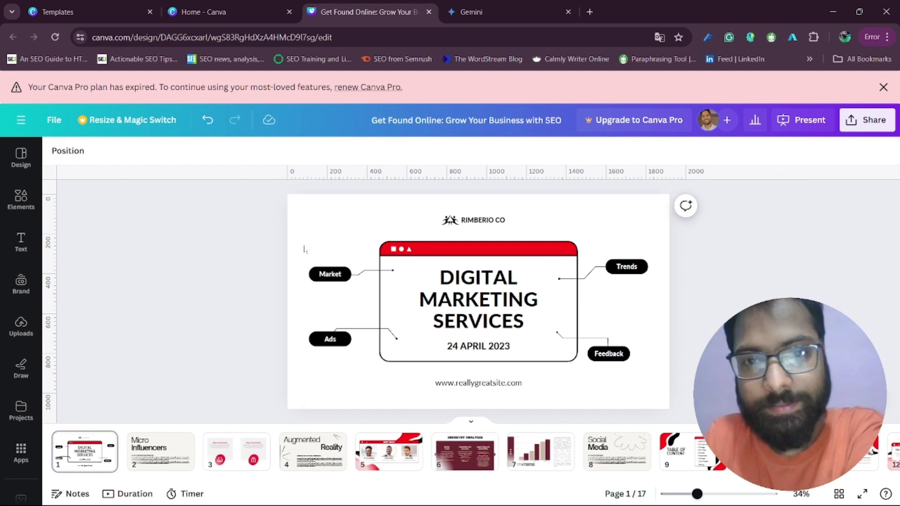
Delete the "RIMBERIO CO" text and its logo from the cover page.
click(478, 223)
key(Delete)
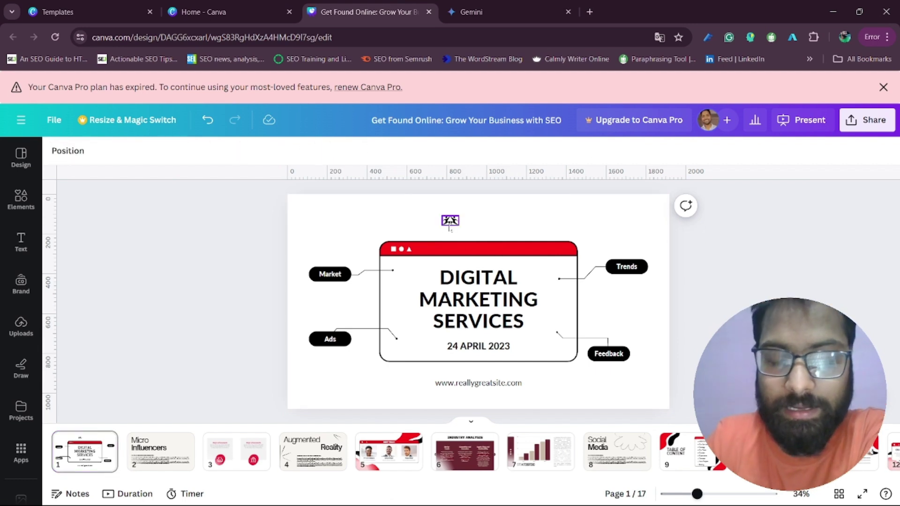
key(Delete)
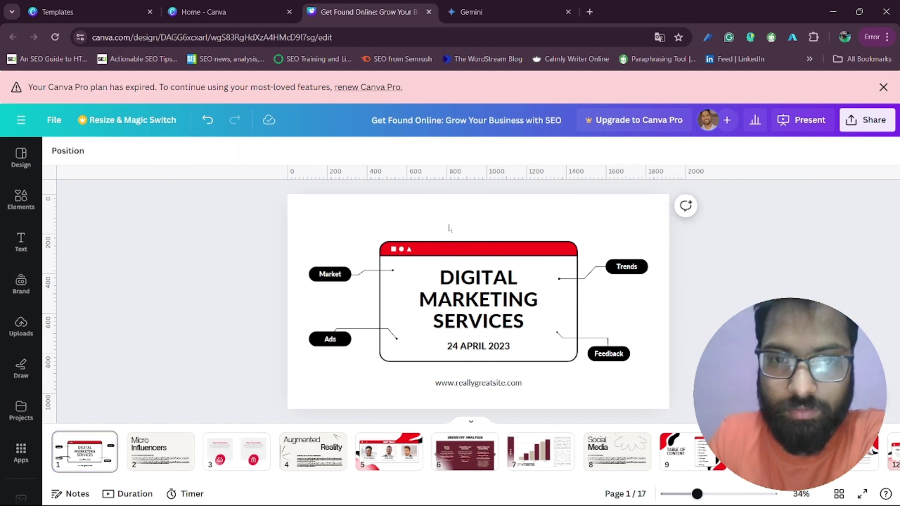
Check which fonts the headings on the Micro Influencers, cover and "Major achievements" pages use.
click(156, 456)
click(347, 252)
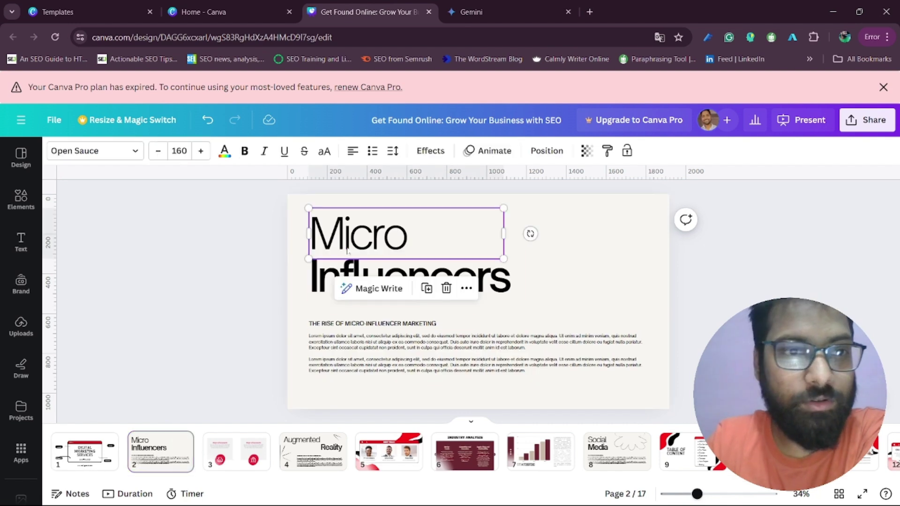
click(332, 272)
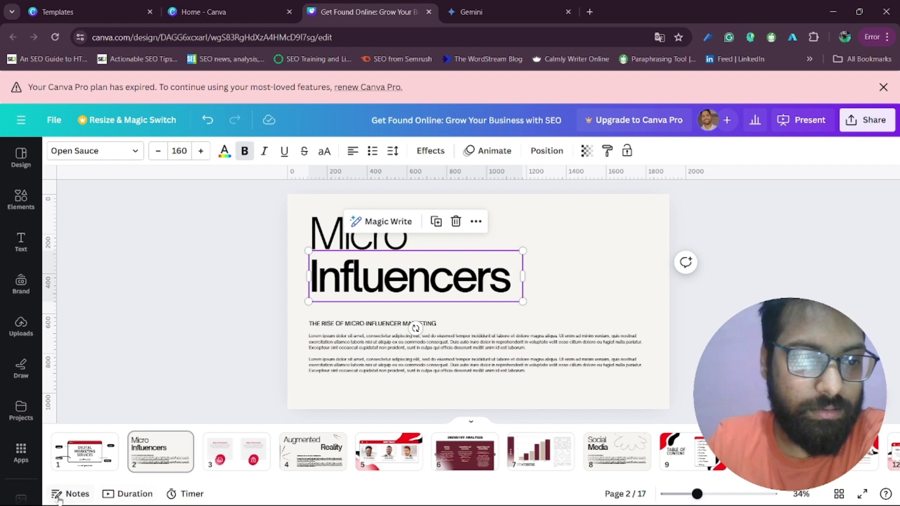
click(85, 451)
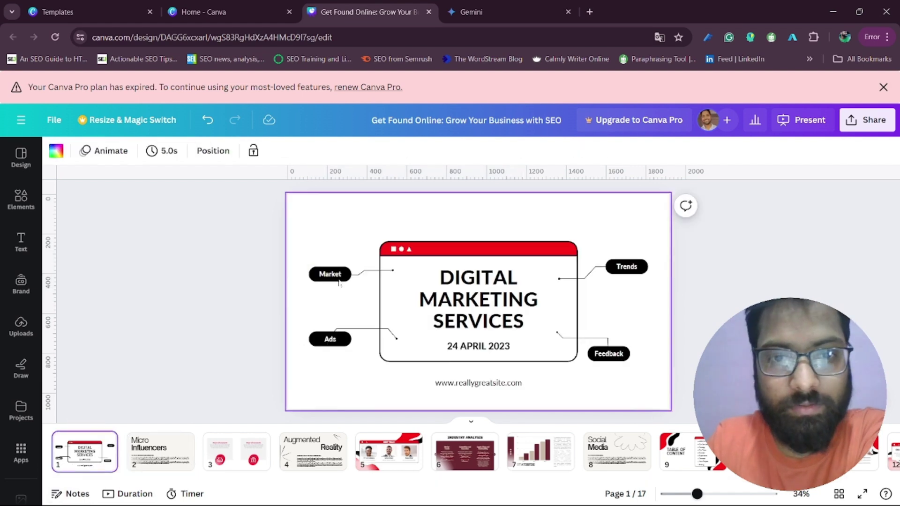
click(448, 290)
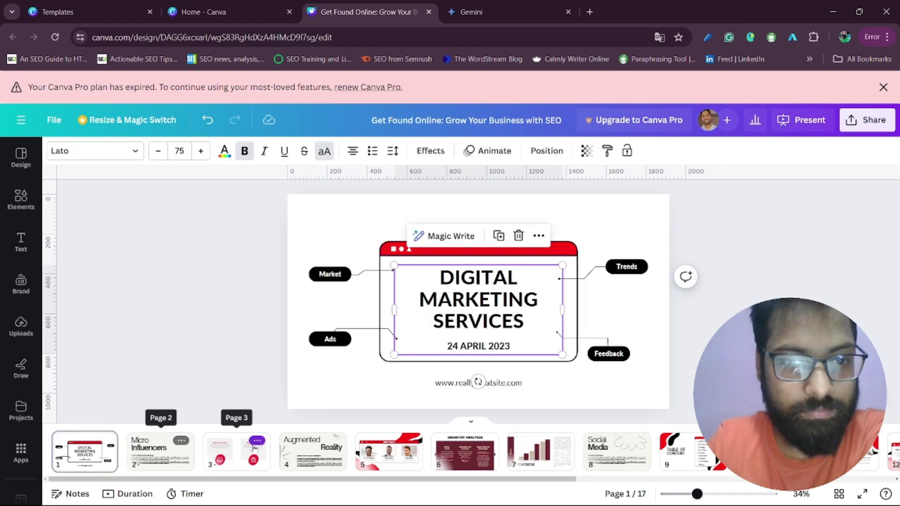
click(257, 441)
click(578, 243)
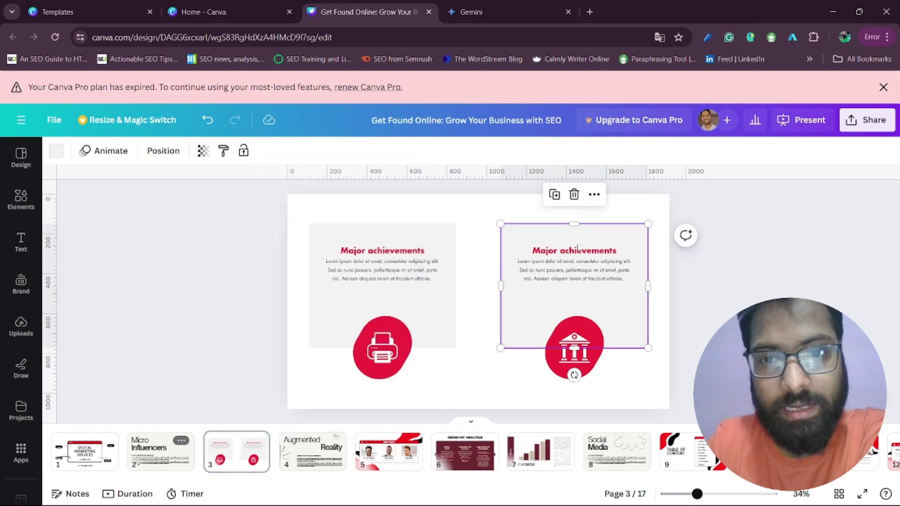
click(578, 249)
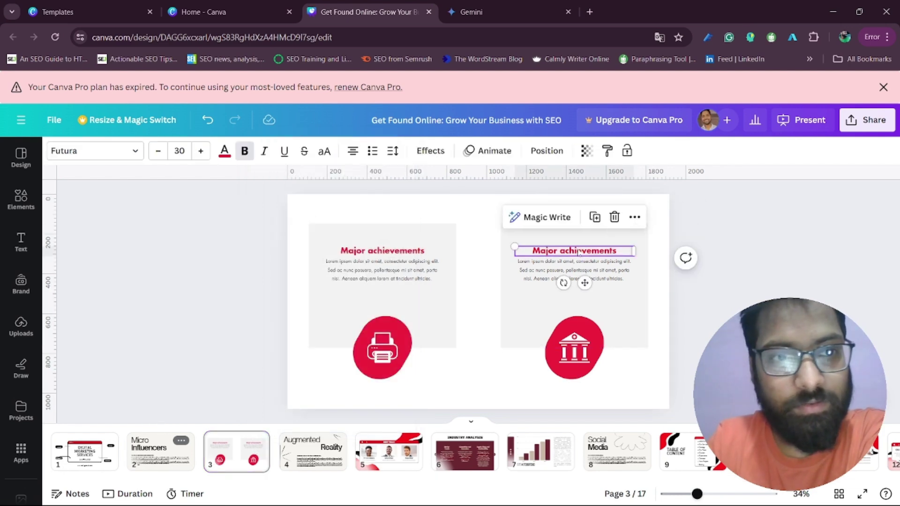
click(391, 250)
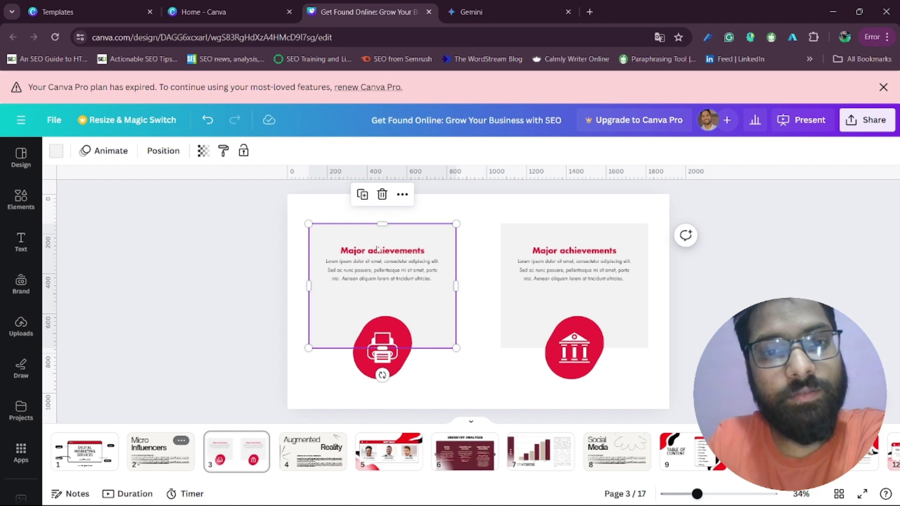
click(379, 249)
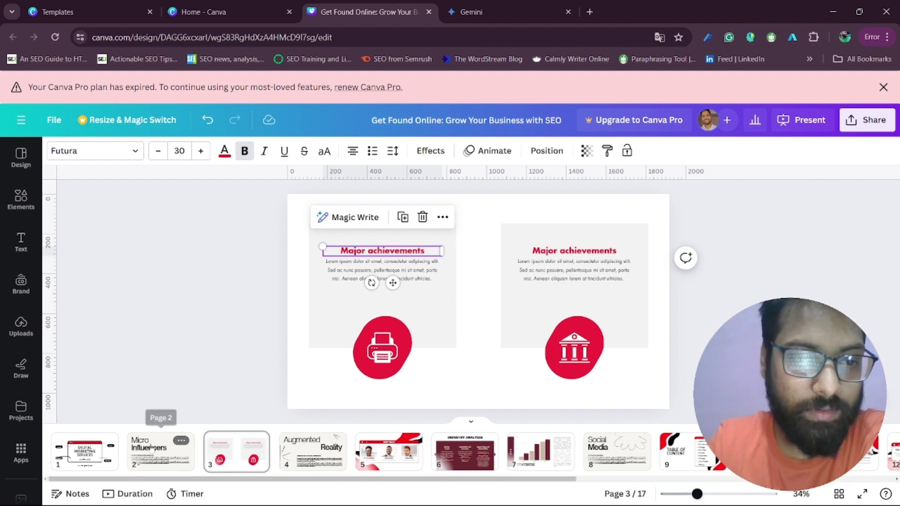
Change the cover title's font to Open Sauce and replace Lato with Open Sauce across the whole design.
click(151, 449)
click(89, 448)
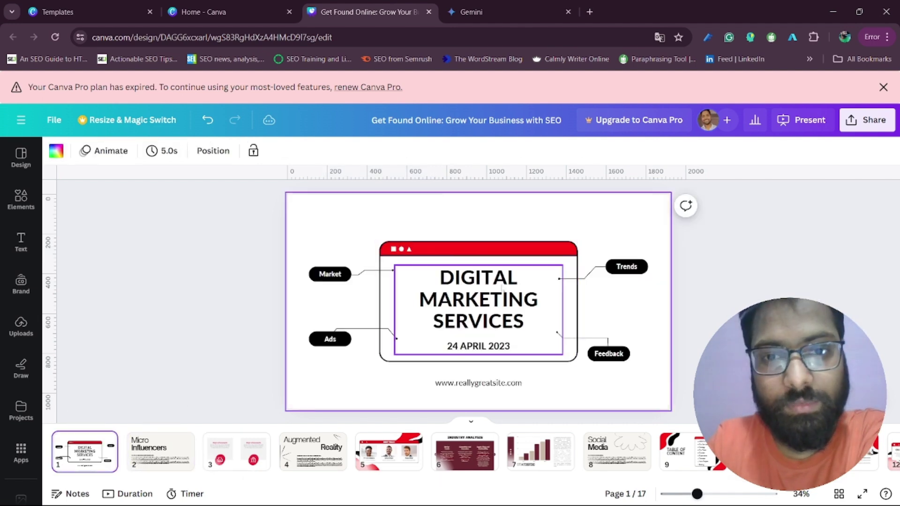
click(501, 299)
click(136, 151)
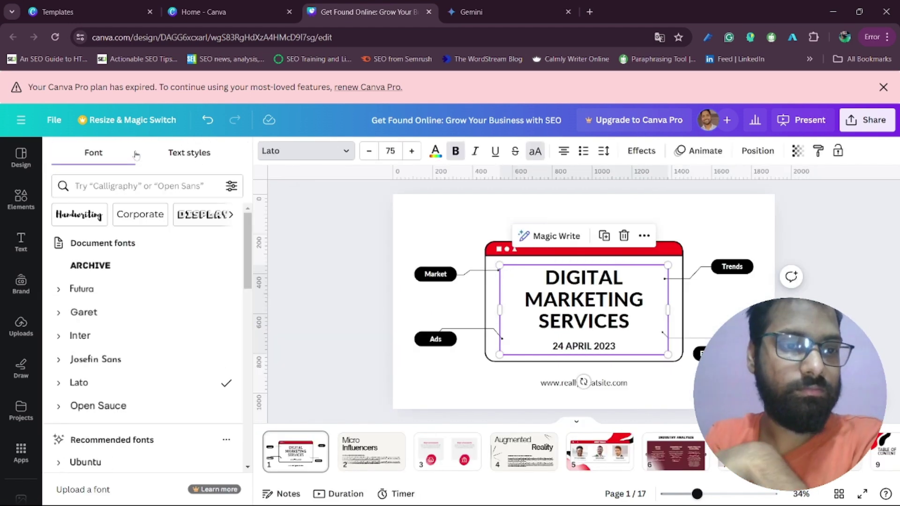
scroll(130, 362, down, 3)
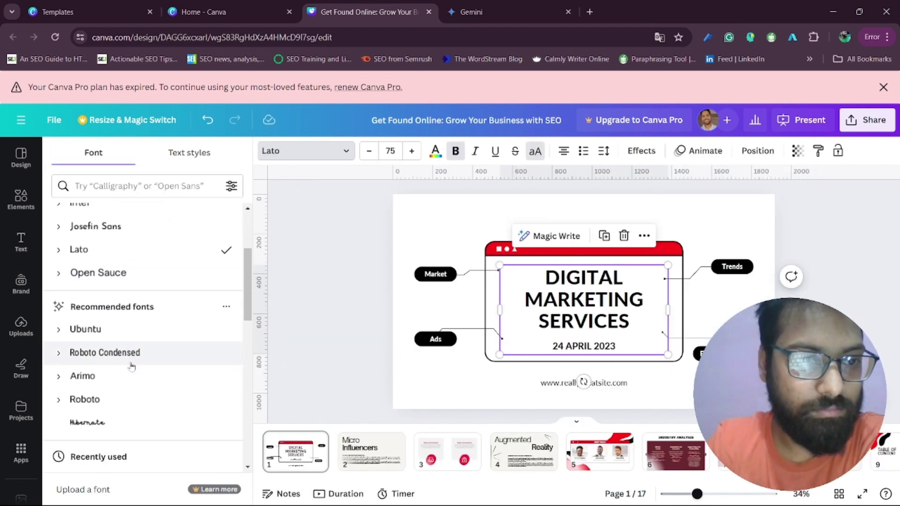
click(115, 275)
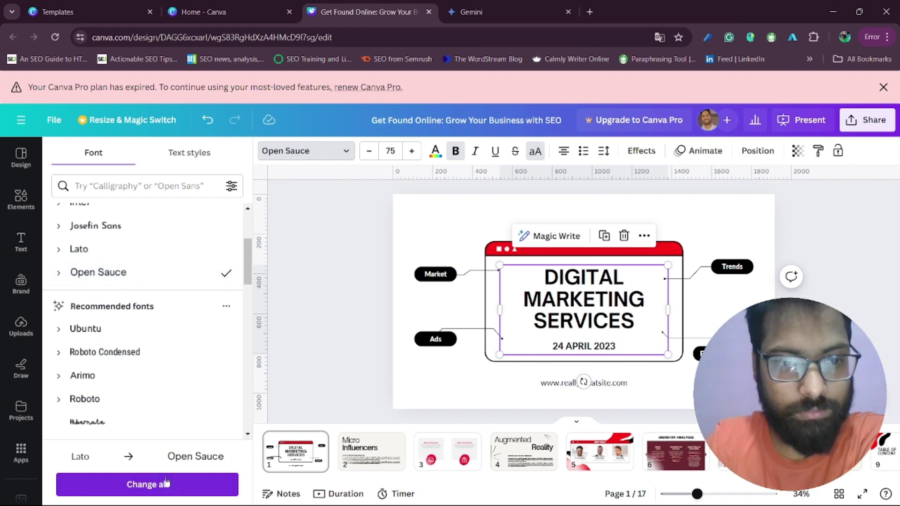
click(165, 485)
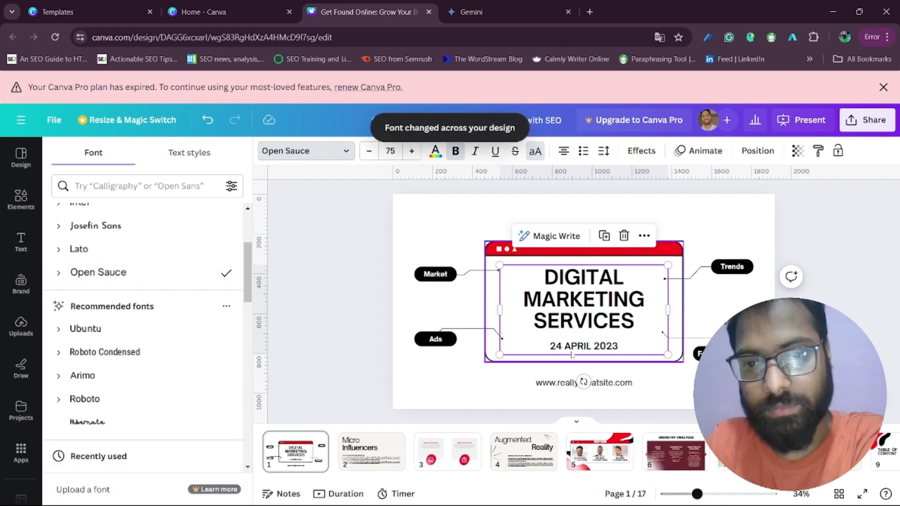
Change the first "Major achievements" heading on page 3 to Open Sauce and replace Futura with it across the whole design.
click(382, 457)
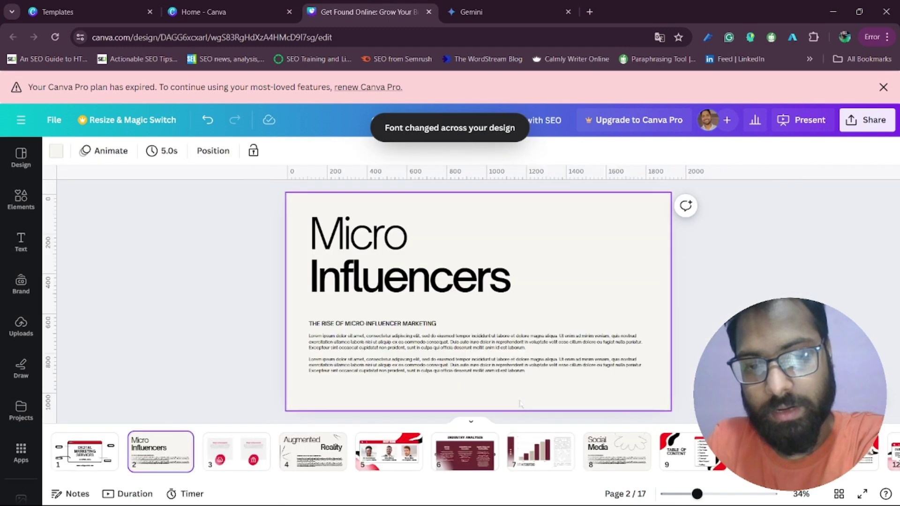
click(219, 461)
click(386, 252)
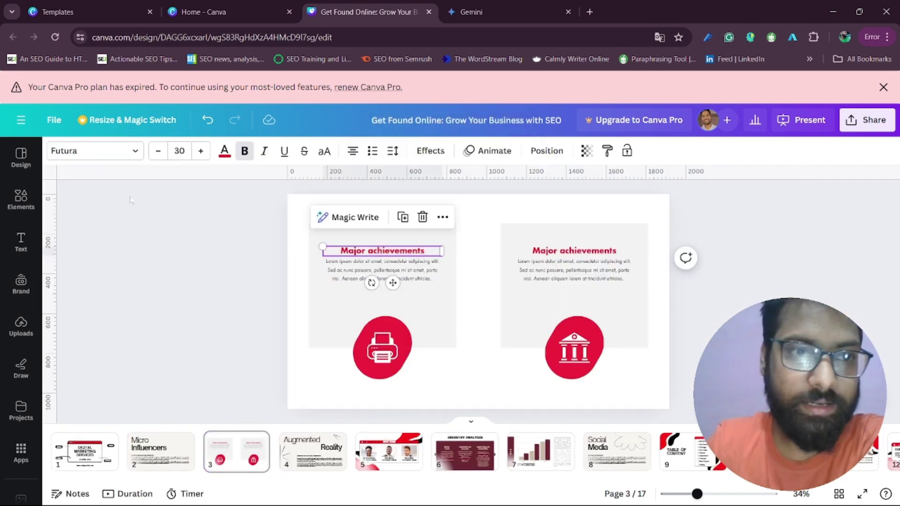
click(96, 151)
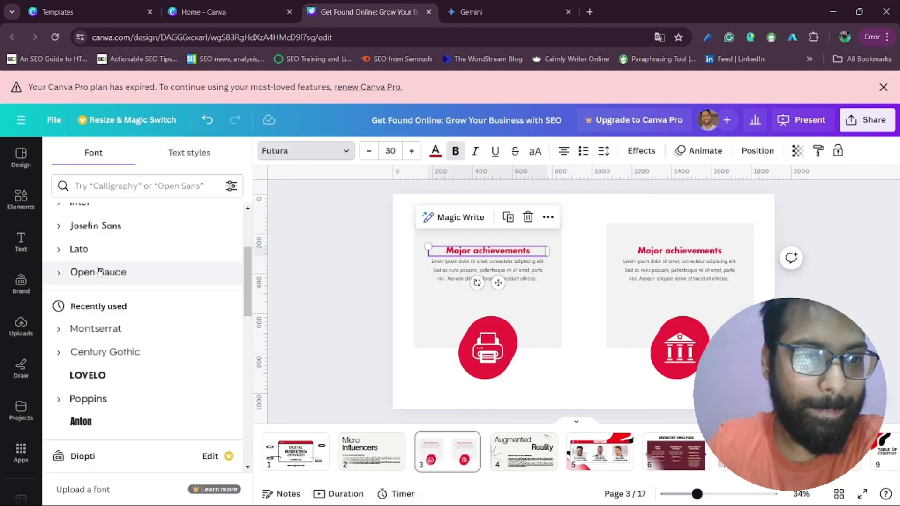
click(102, 281)
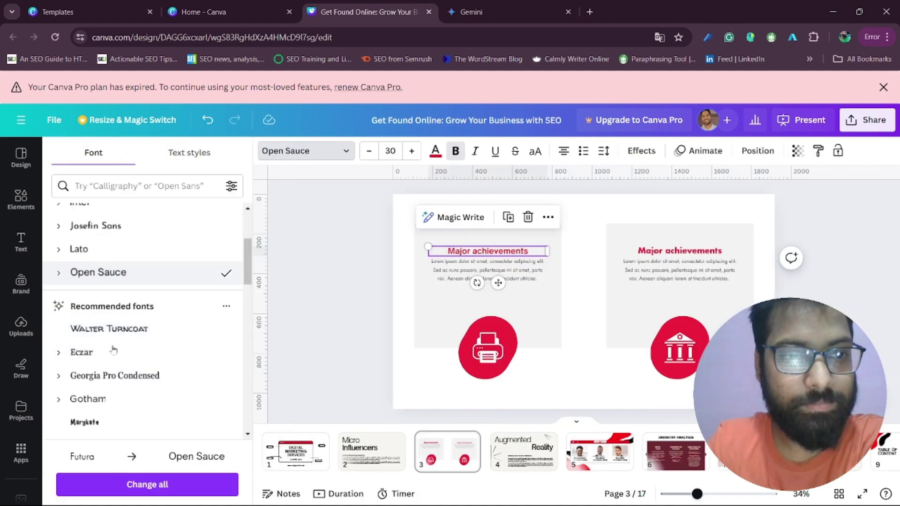
click(144, 485)
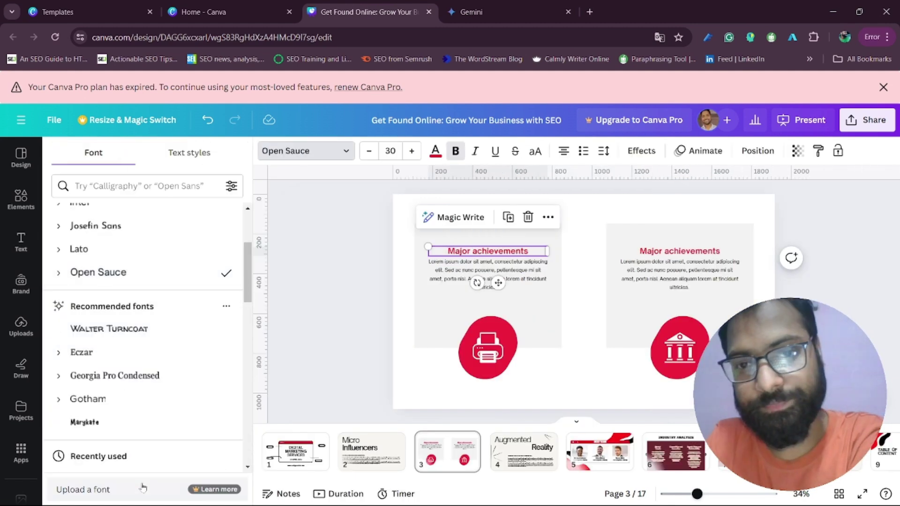
click(357, 330)
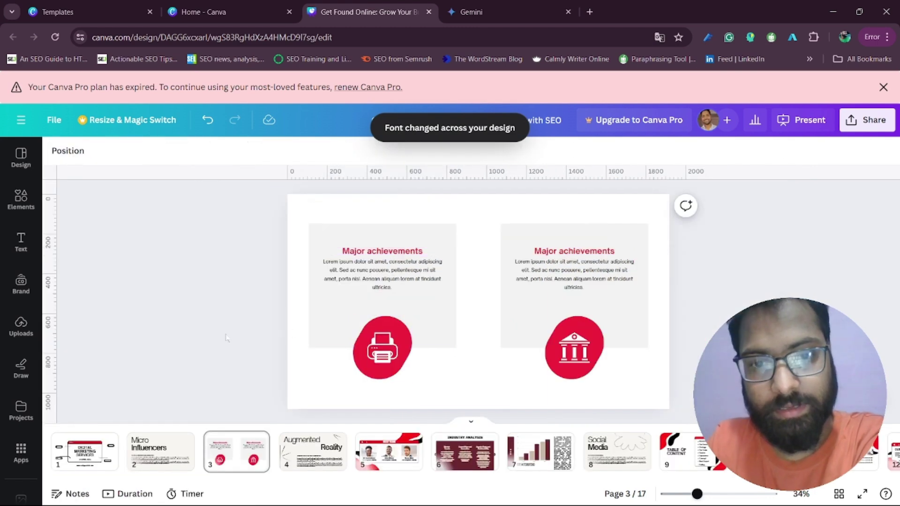
click(402, 378)
key(Escape)
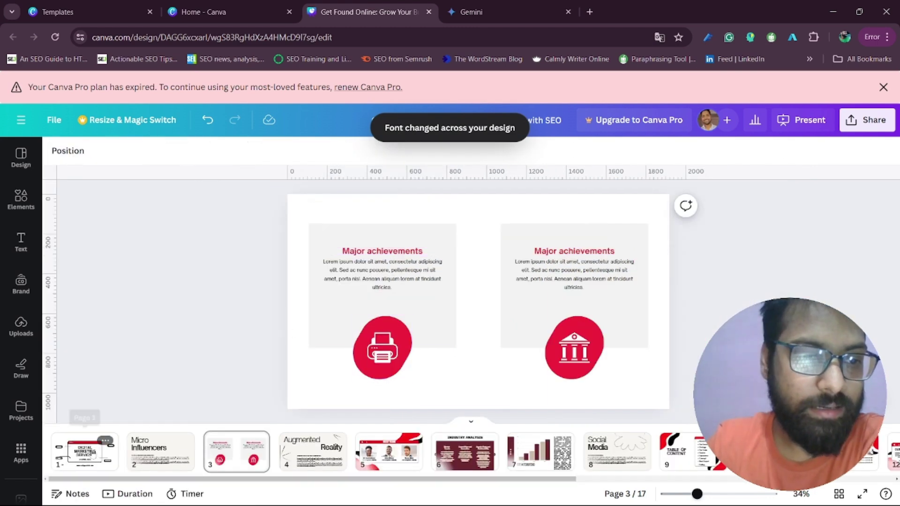
Check the cover frame's colors and recolor the blob behind the printer icon on page 3 to the document's dark maroon.
click(85, 452)
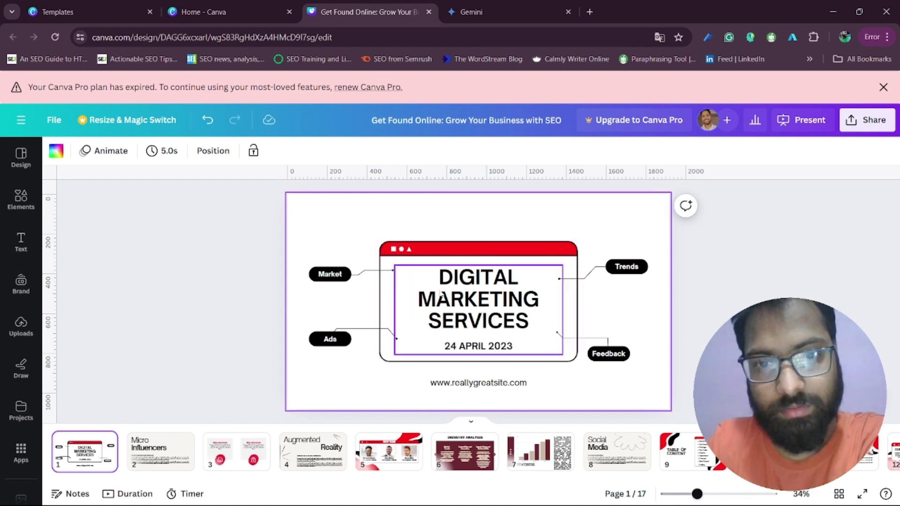
click(441, 251)
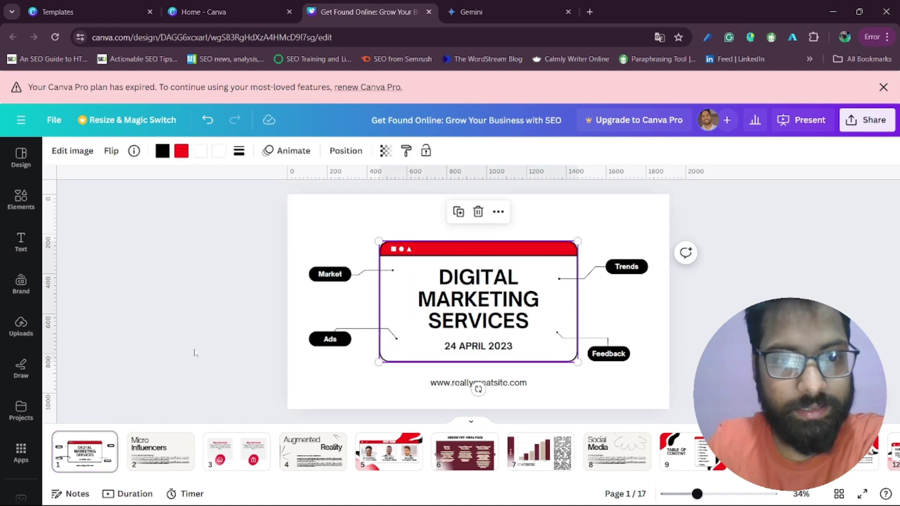
click(251, 438)
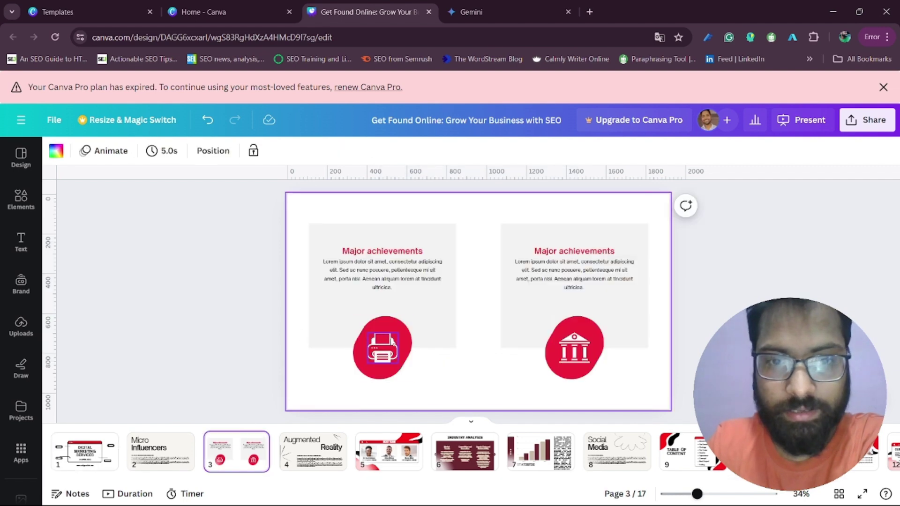
click(392, 342)
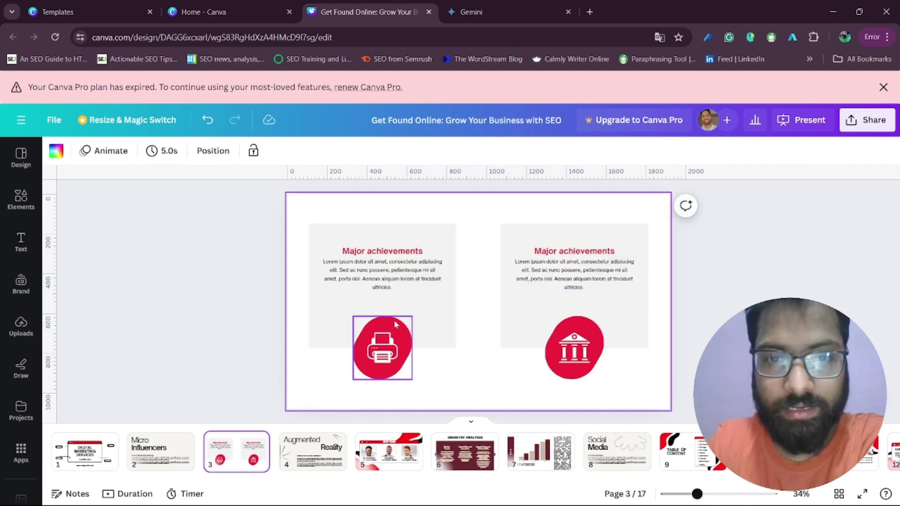
click(56, 151)
click(134, 223)
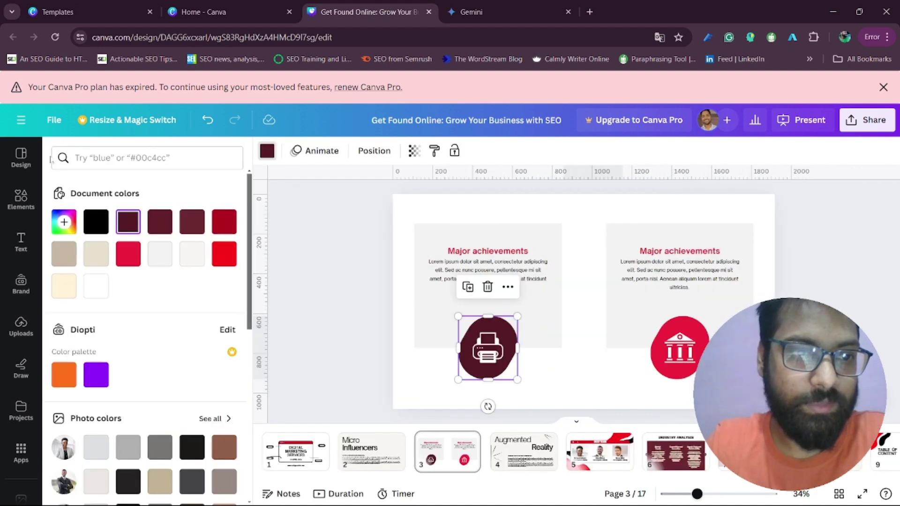
Recolor the blobs behind the printer and bank icons on page 3 to black.
click(96, 222)
click(681, 370)
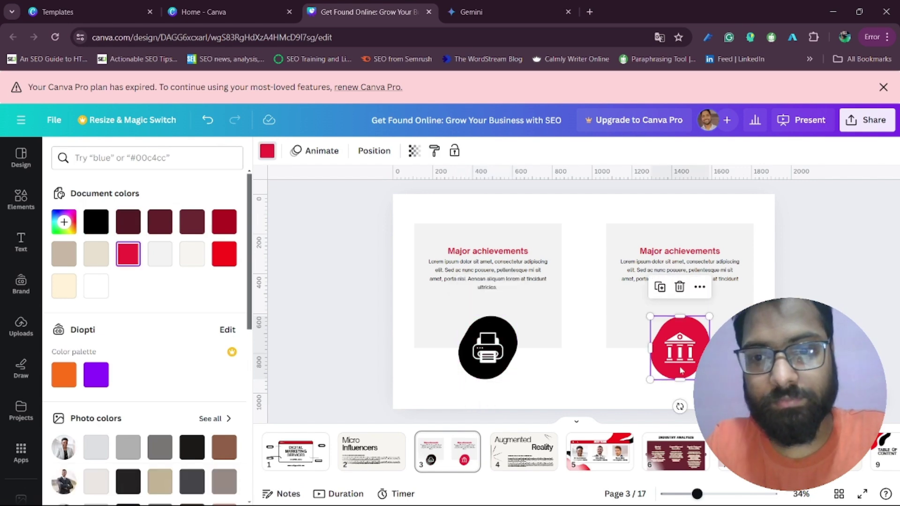
click(96, 221)
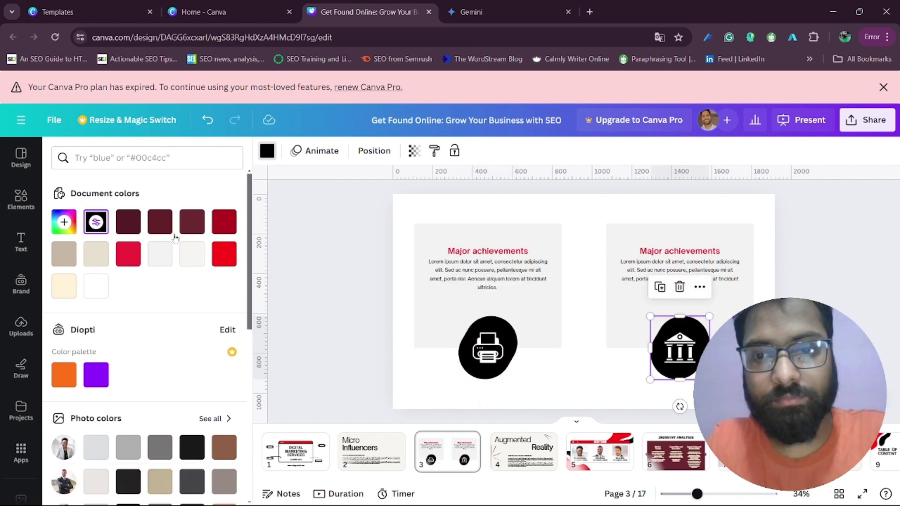
click(329, 319)
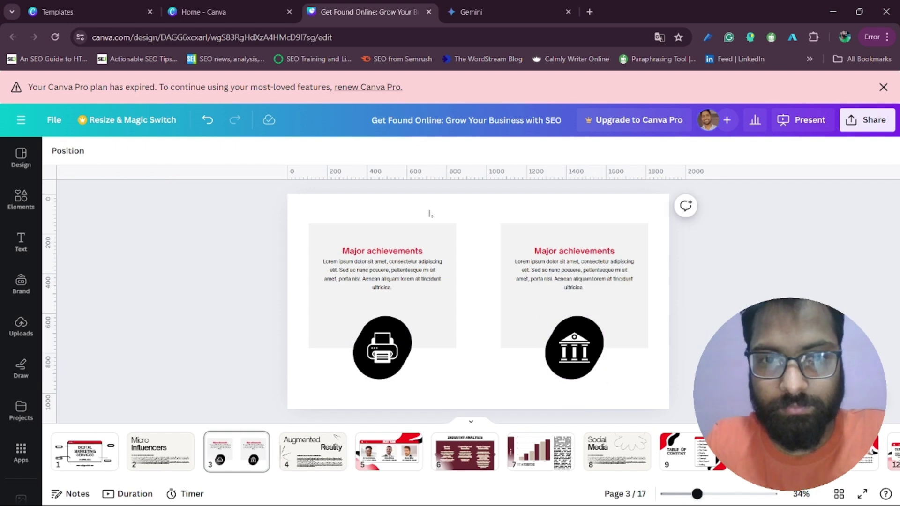
Change the text color of both "Major achievements" headings on page 3 to black.
click(410, 252)
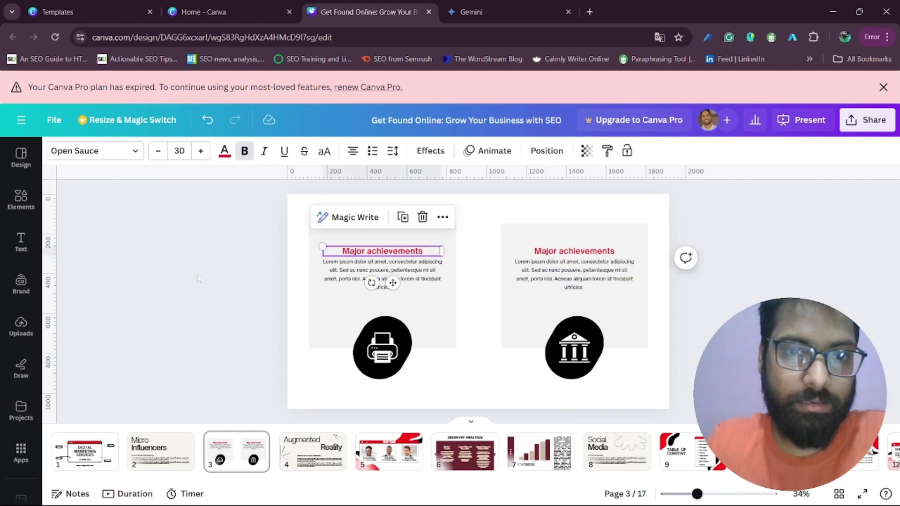
click(368, 260)
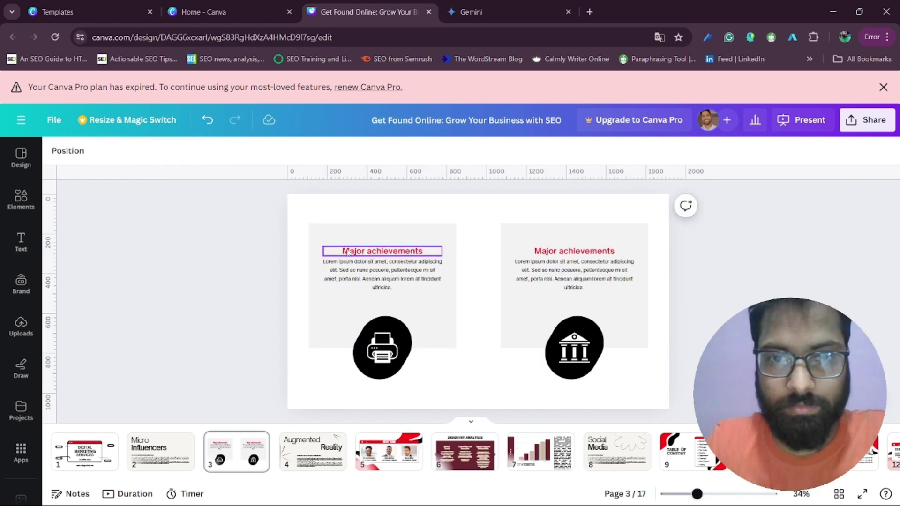
click(371, 253)
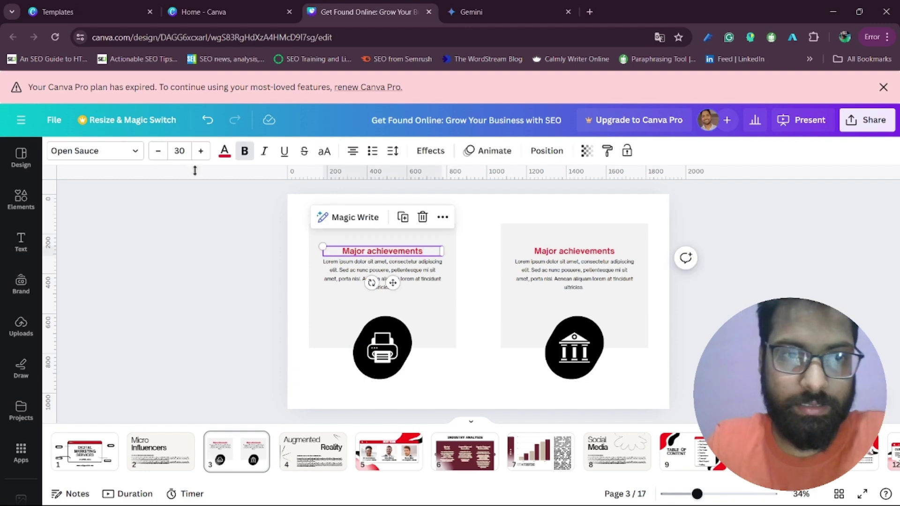
click(224, 151)
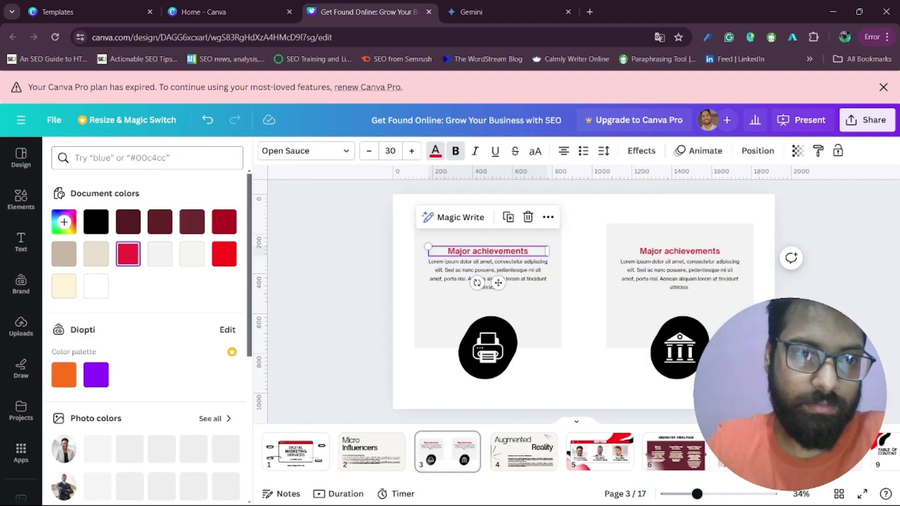
click(90, 220)
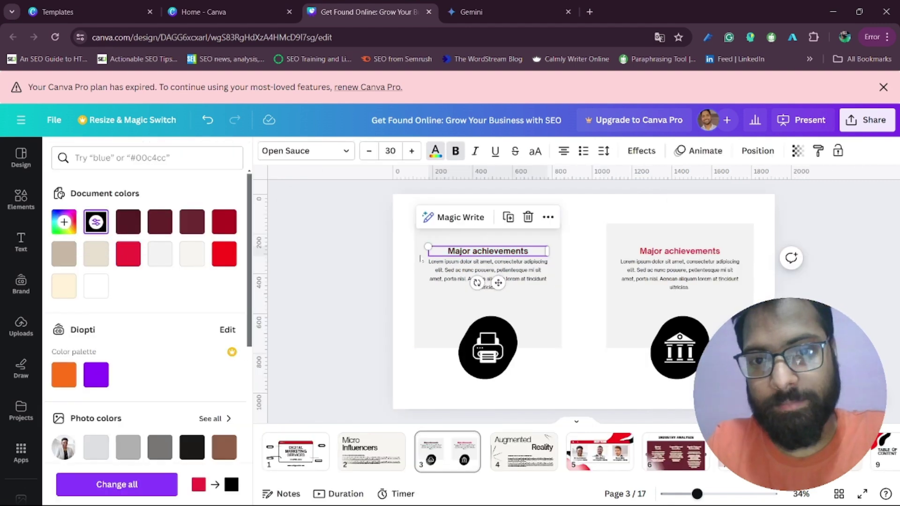
click(685, 252)
click(97, 222)
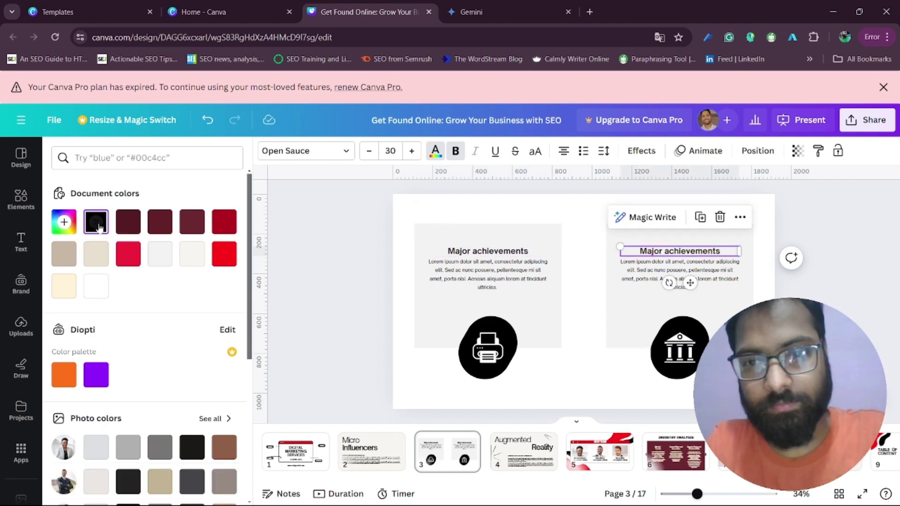
click(337, 307)
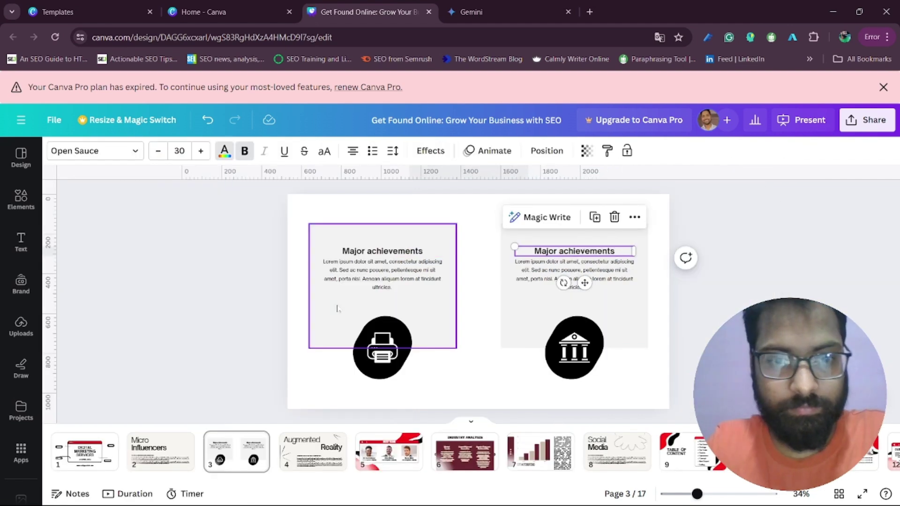
Compare the look of the Micro Influencers page with the "Major achievements" and Augmented Reality pages.
click(165, 463)
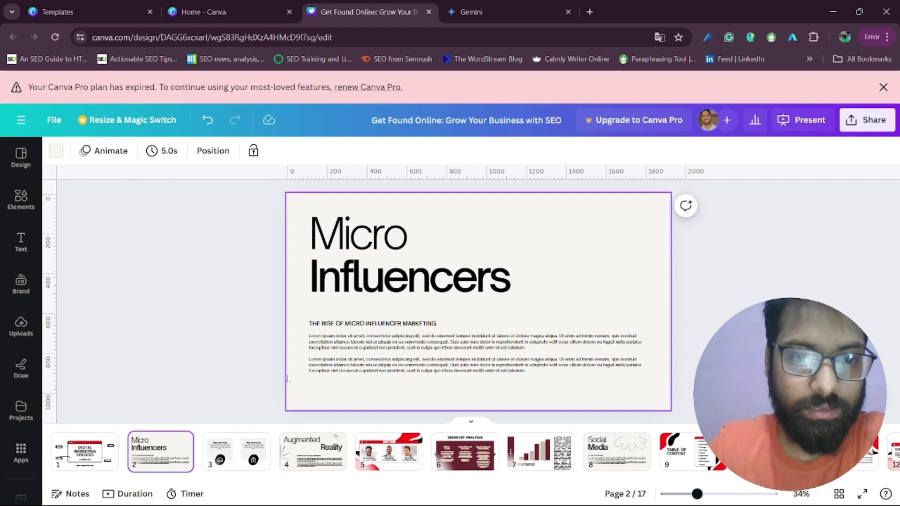
click(229, 459)
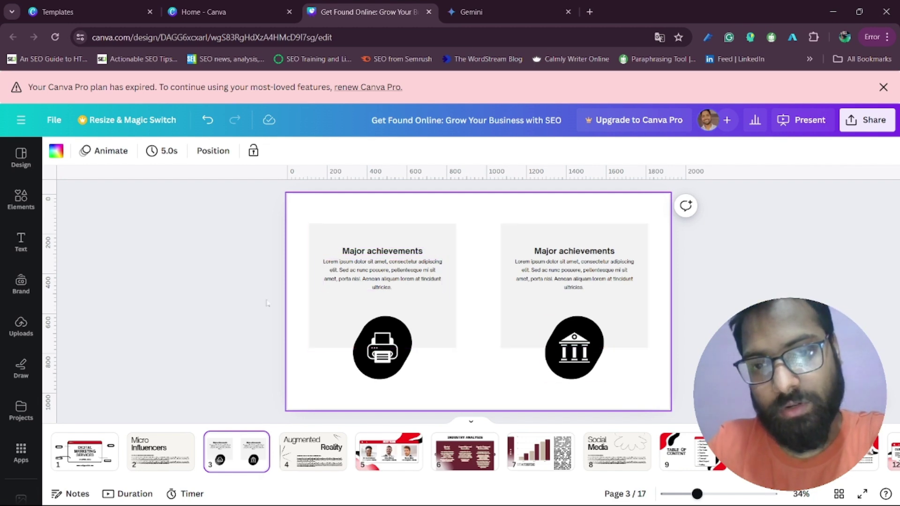
click(167, 466)
click(244, 468)
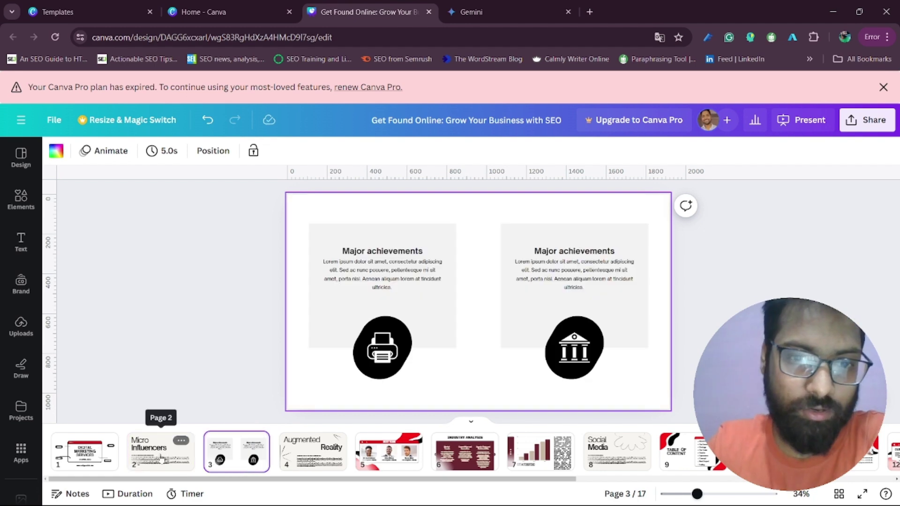
click(183, 462)
click(237, 458)
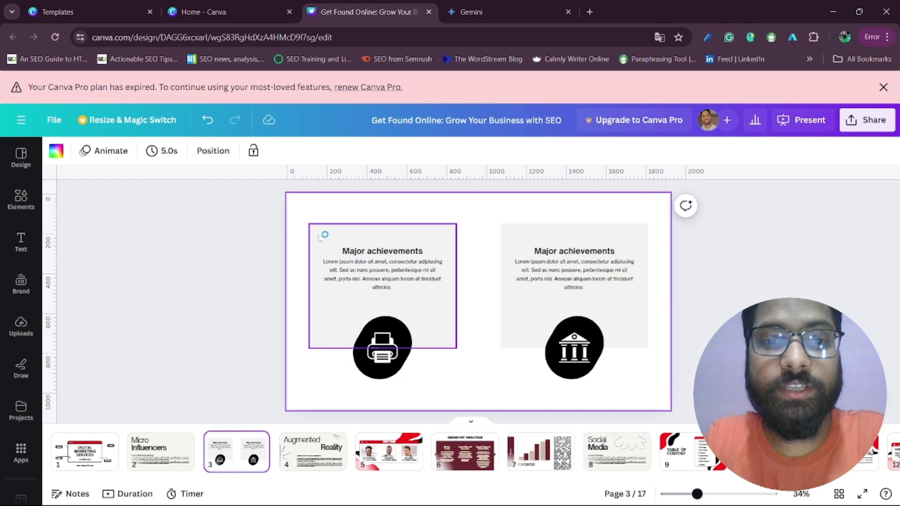
click(301, 468)
Duplicate the Micro Influencers page.
click(179, 457)
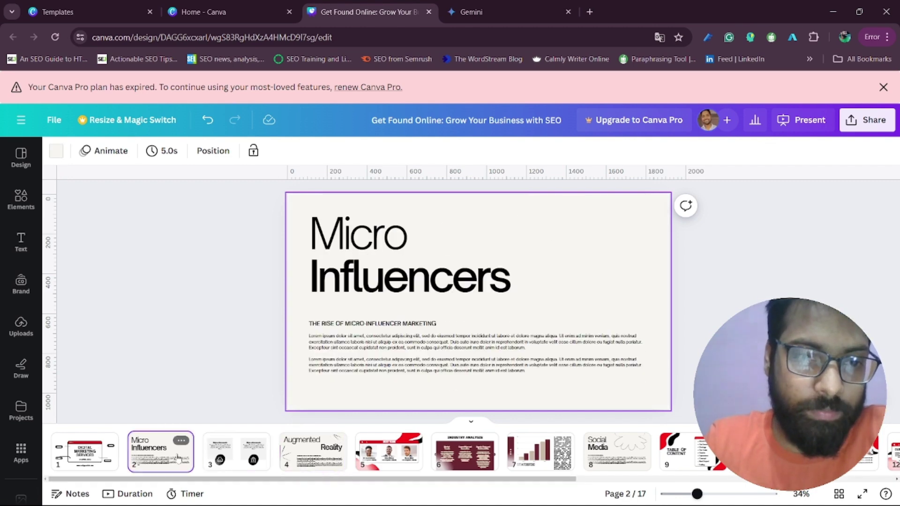
click(180, 441)
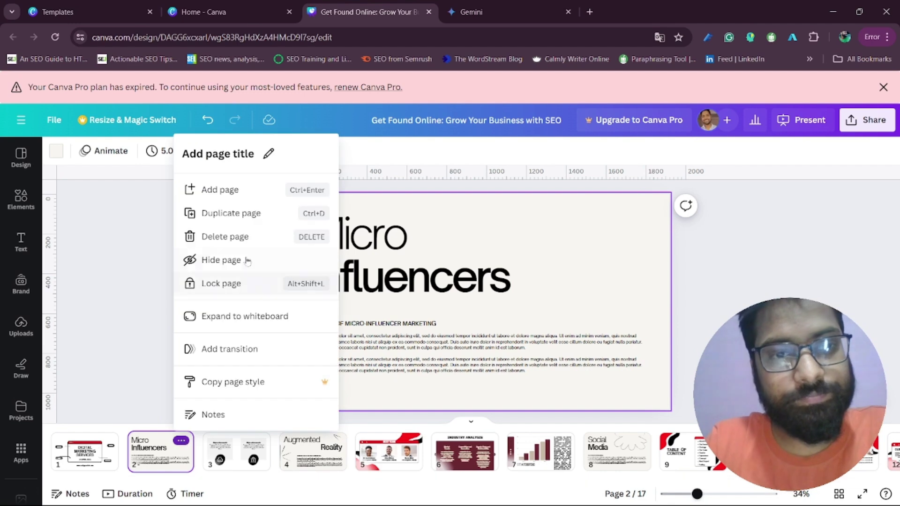
click(233, 212)
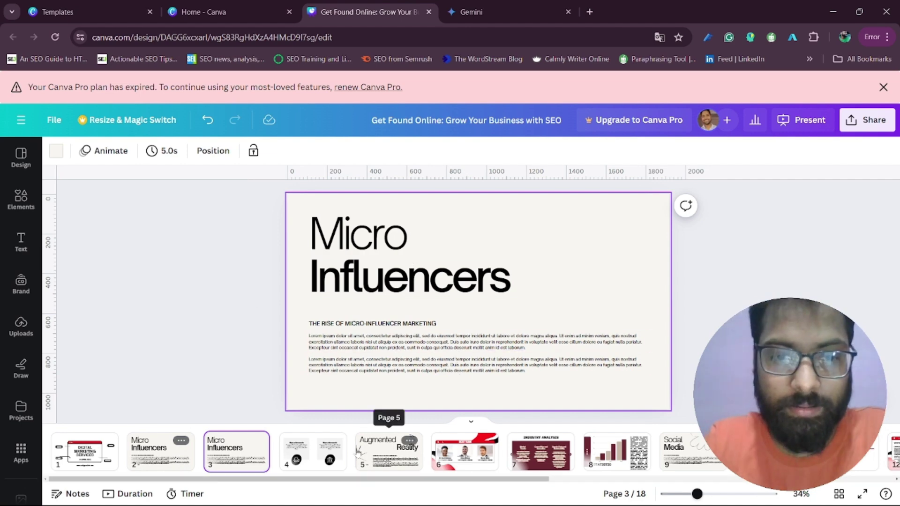
scroll(375, 450, right, 5)
scroll(358, 451, left, 5)
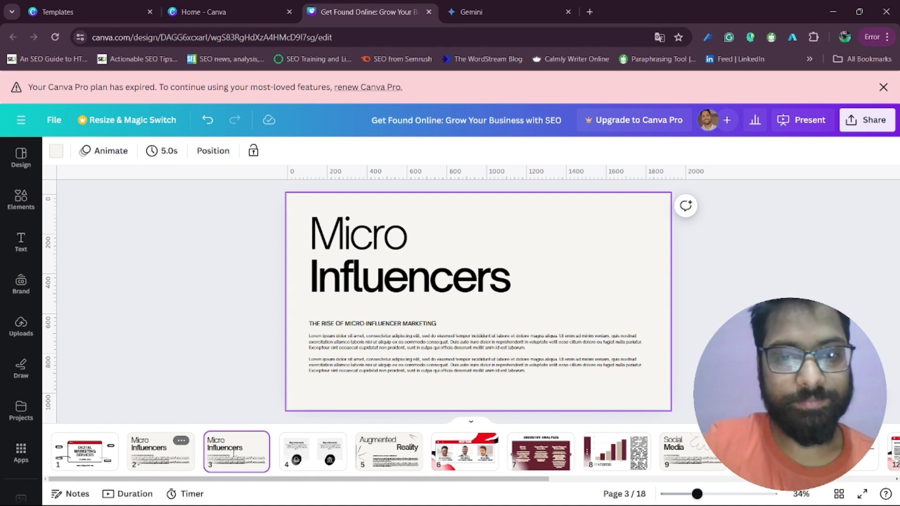
scroll(416, 459, right, 1)
scroll(416, 458, left, 1)
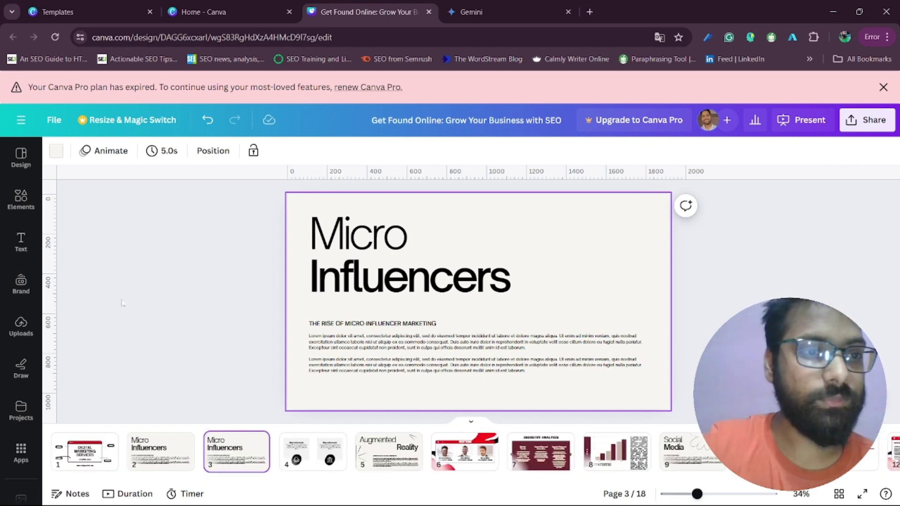
Add the dark purple abstract photo from the elements library to the duplicated Micro Influencers page.
click(21, 216)
click(148, 324)
scroll(140, 345, up, 2)
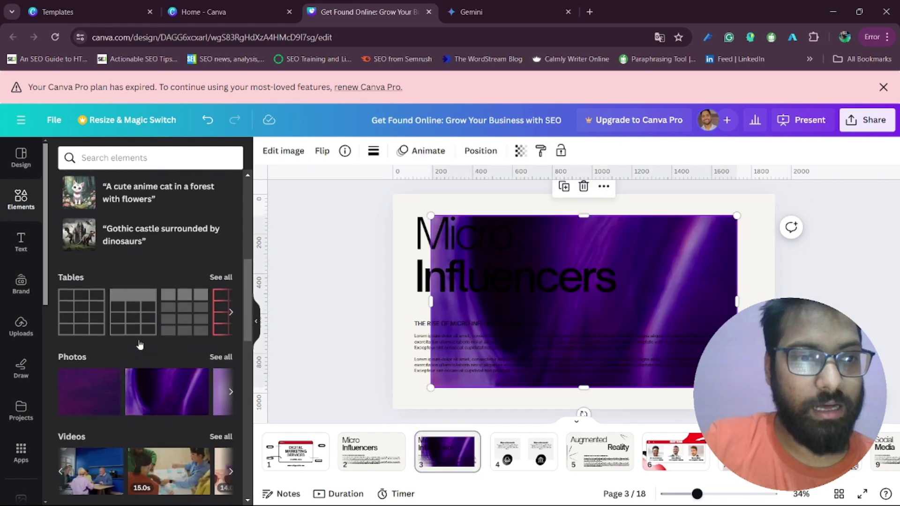
Browse the table styles, the available apps and the layout suggestions for page 3.
click(221, 277)
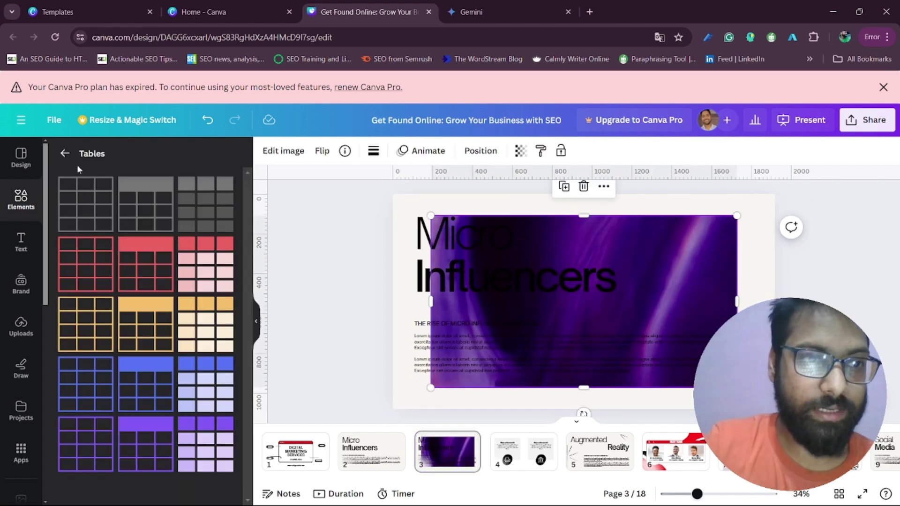
click(64, 155)
scroll(20, 366, down, 5)
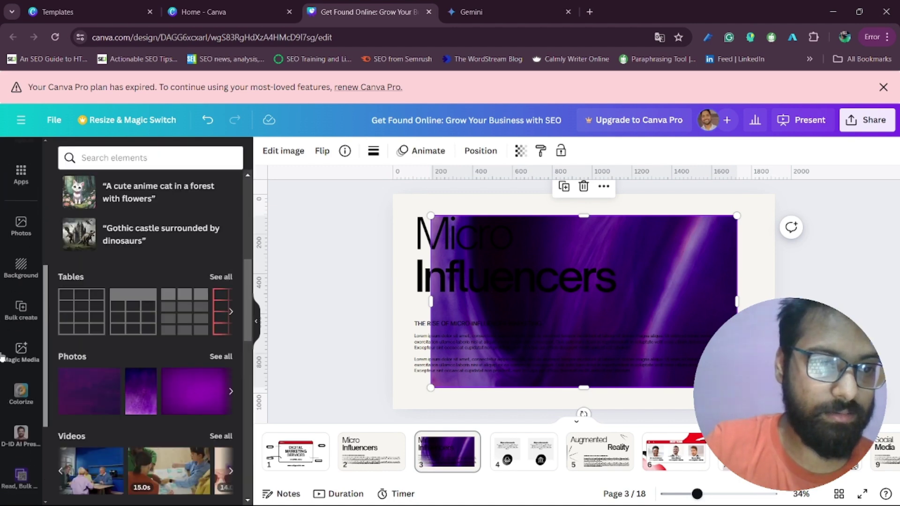
scroll(25, 272, up, 3)
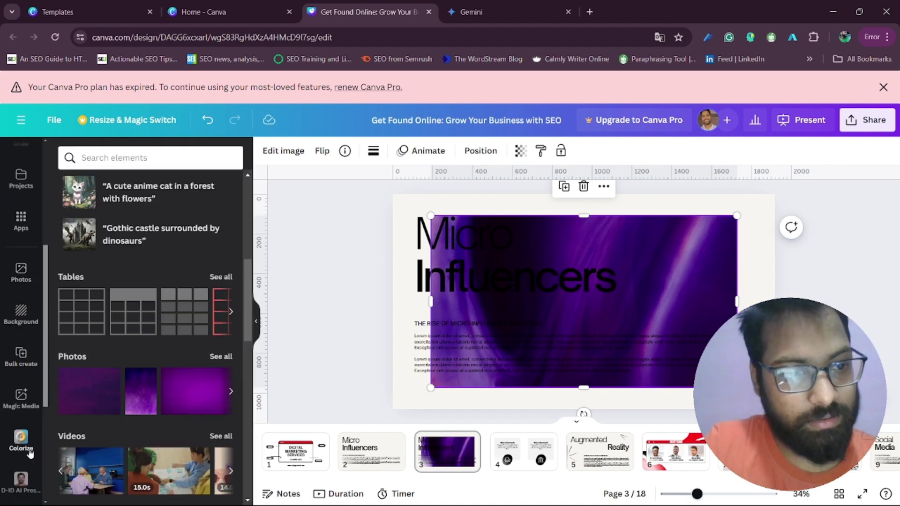
scroll(29, 453, down, 6)
scroll(29, 452, up, 8)
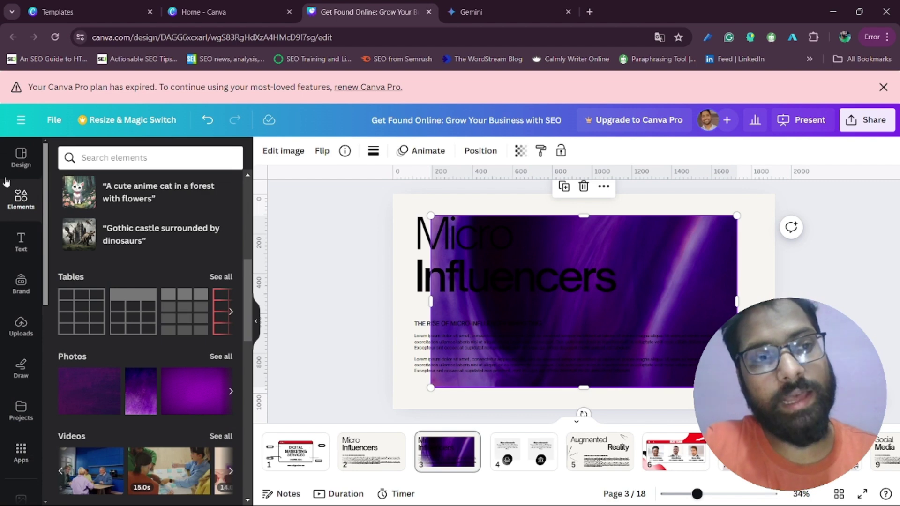
click(24, 163)
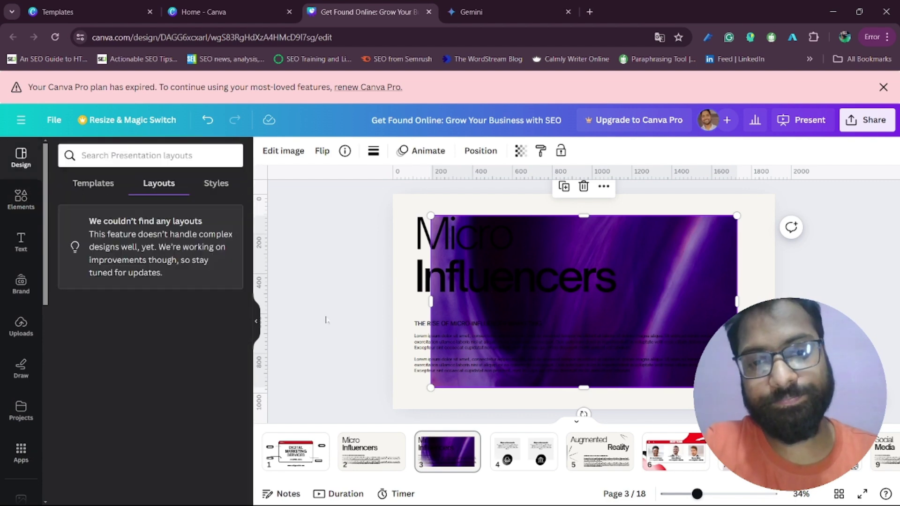
click(328, 332)
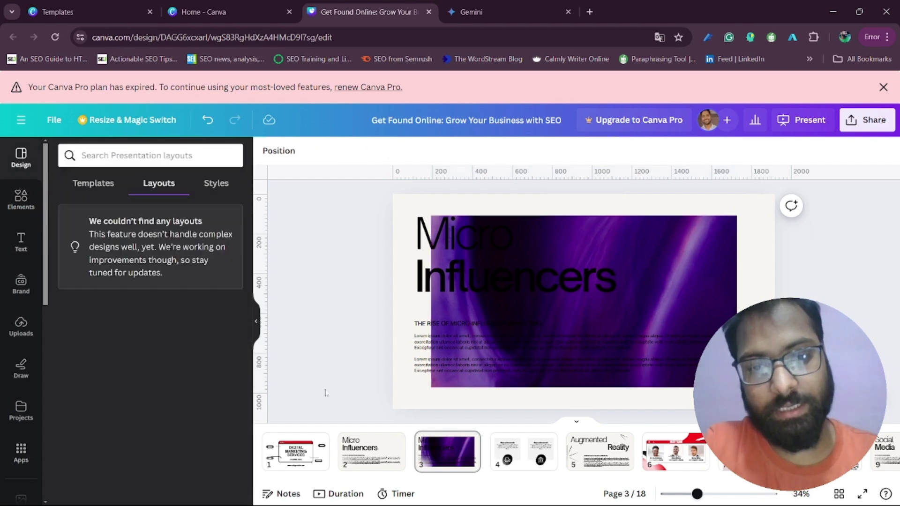
Add a Stack transition between the cover page and the Micro Influencers page.
click(294, 461)
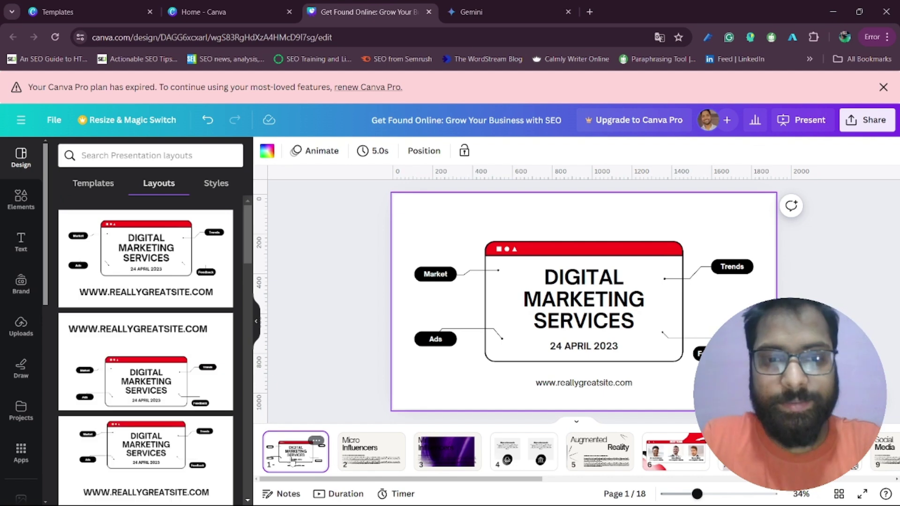
mouse_move(336, 448)
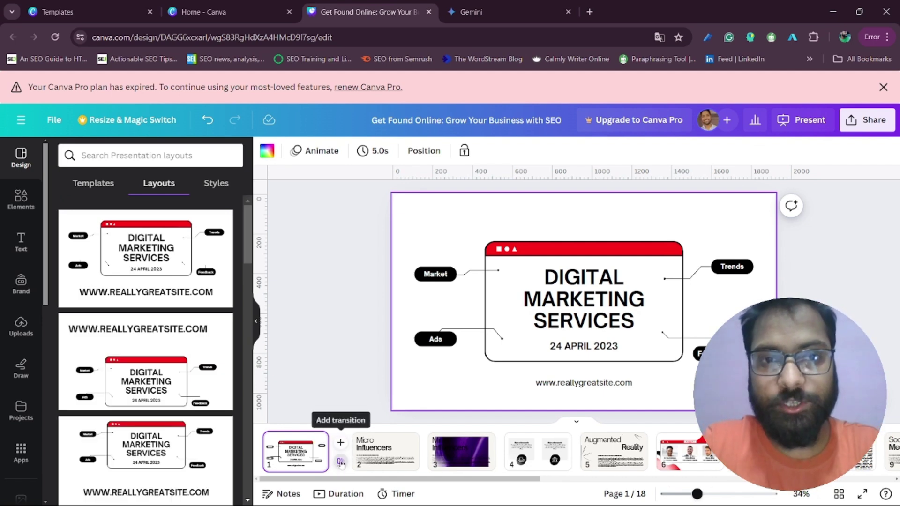
click(340, 462)
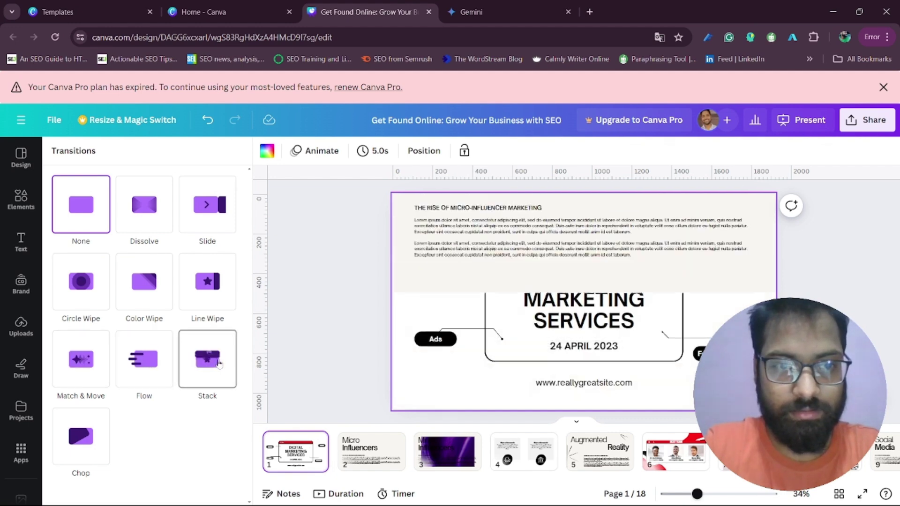
click(218, 364)
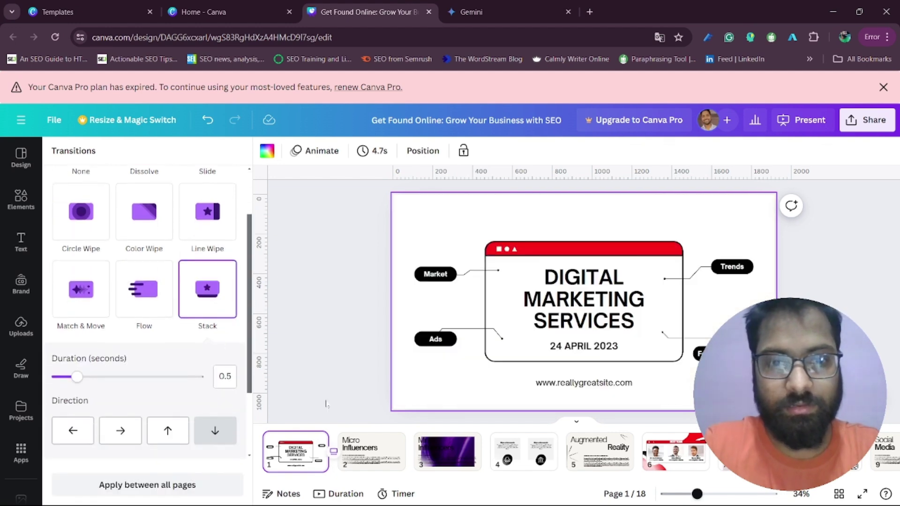
Review the page animations for the cover and the text animations for its "Digital Marketing Services" title.
click(326, 154)
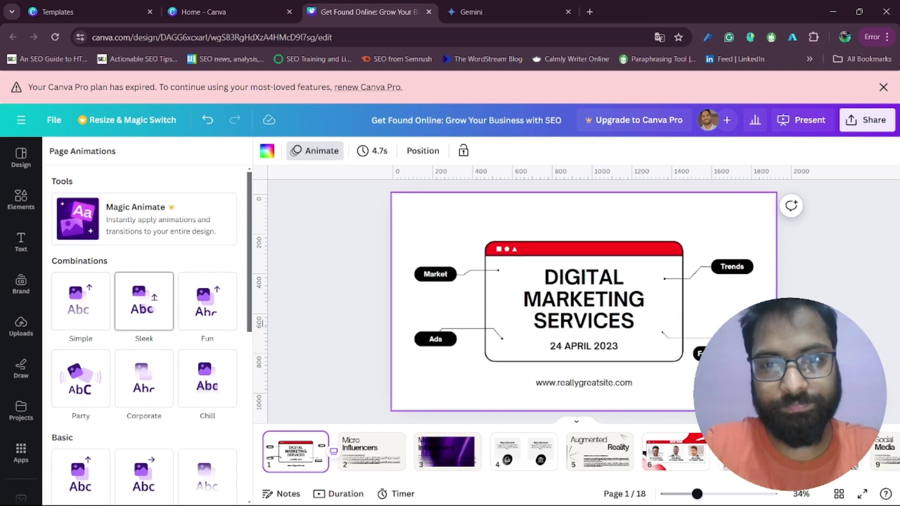
click(585, 295)
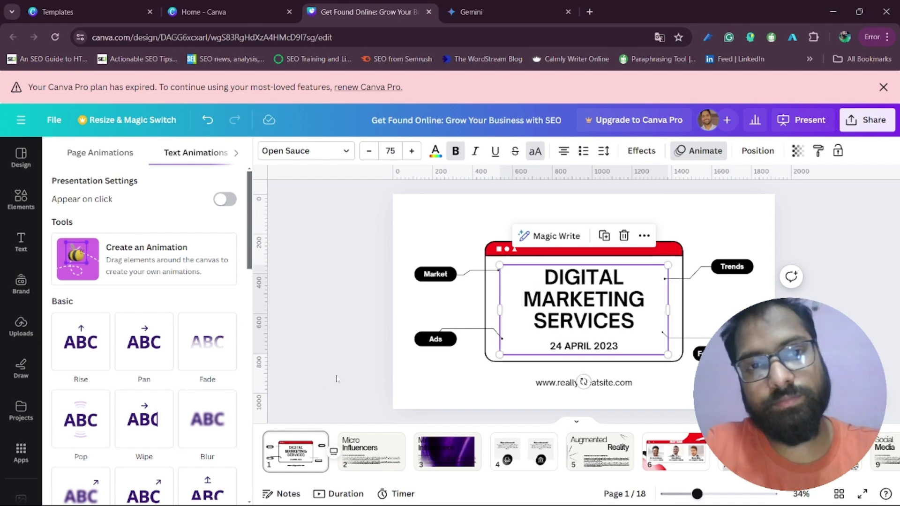
key(Escape)
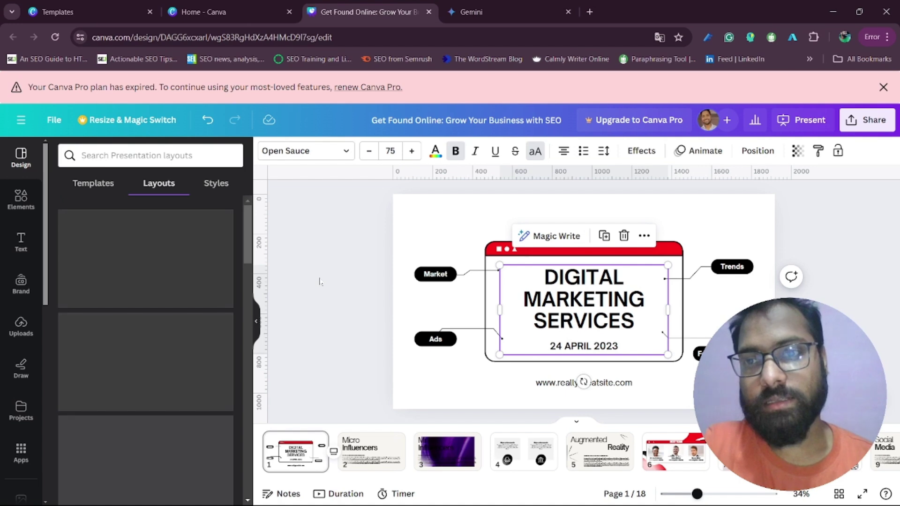
key(Escape)
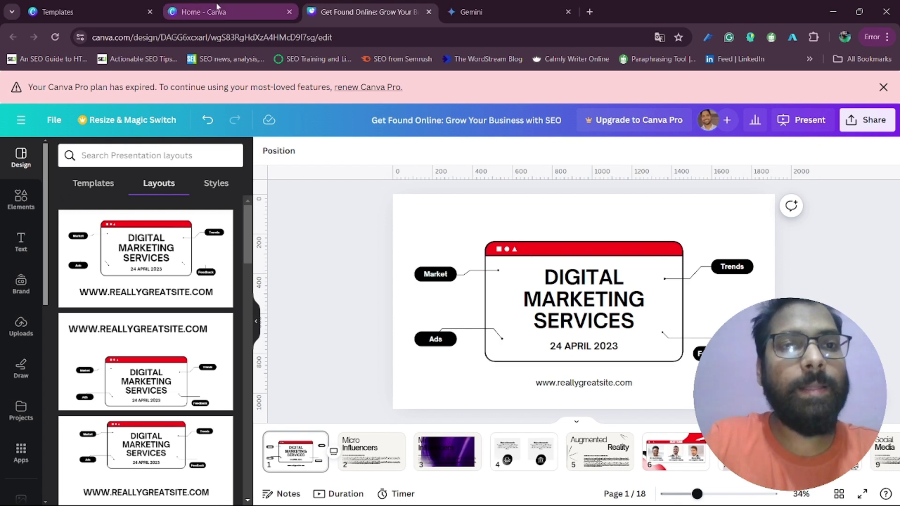
Switch to the Canva home page to view the presentation formats.
click(224, 14)
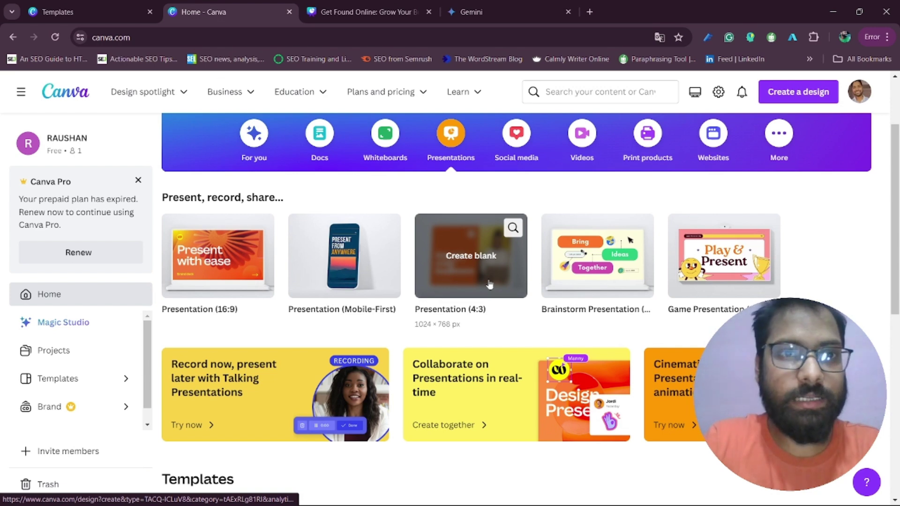
Close the Magic Design template preview and create a blank mobile-first presentation from the Canva home page.
click(78, 13)
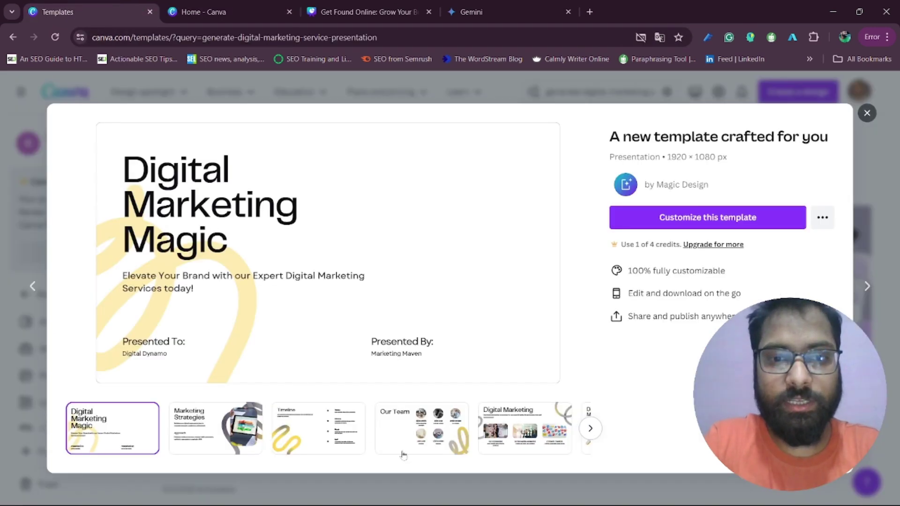
click(866, 113)
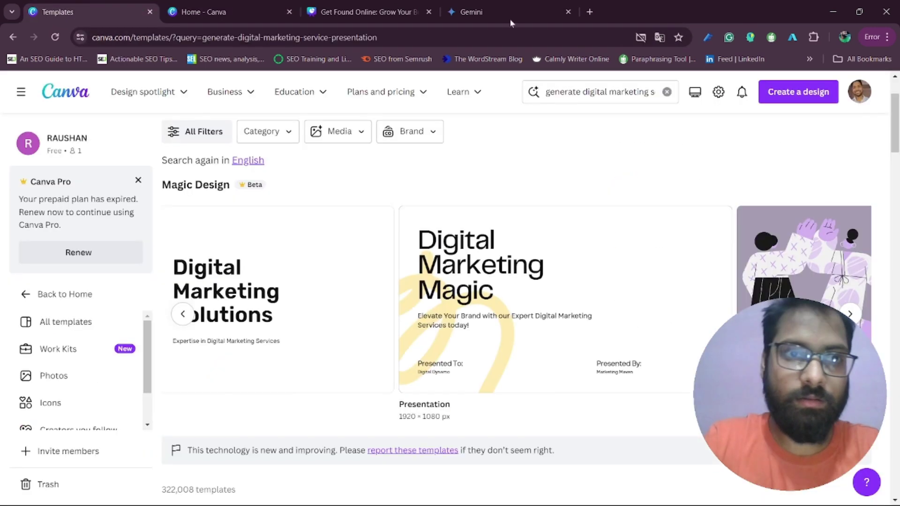
click(237, 11)
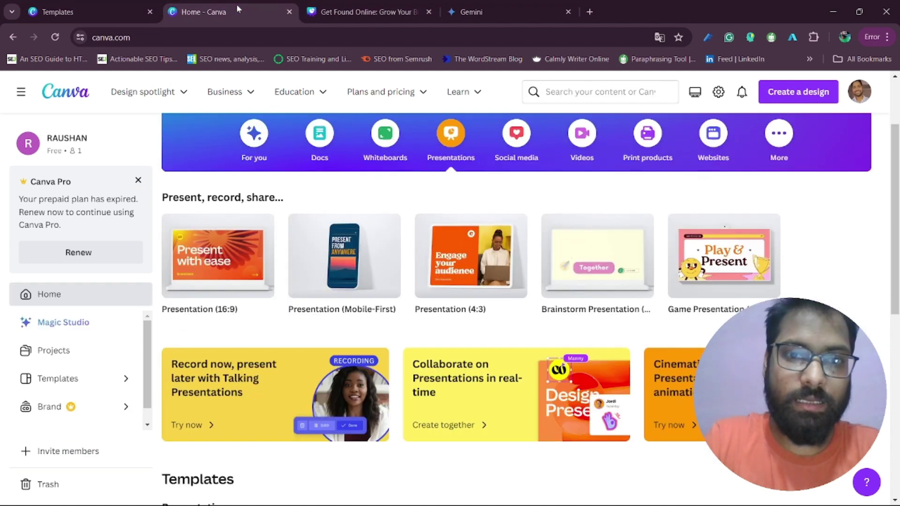
click(331, 277)
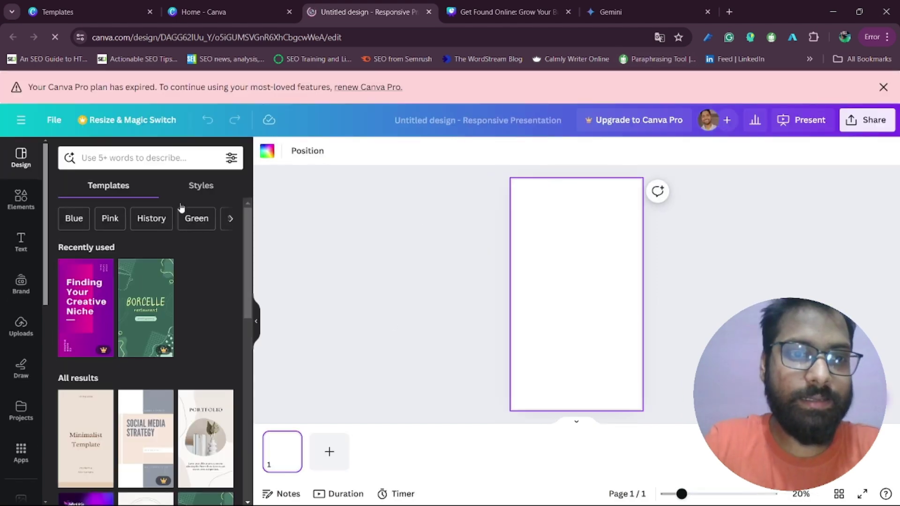
Apply all 7 pages of the Brown Monochrome Simple Minimalist Mobile-First Presentation template and return to the template list.
scroll(140, 468, down, 3)
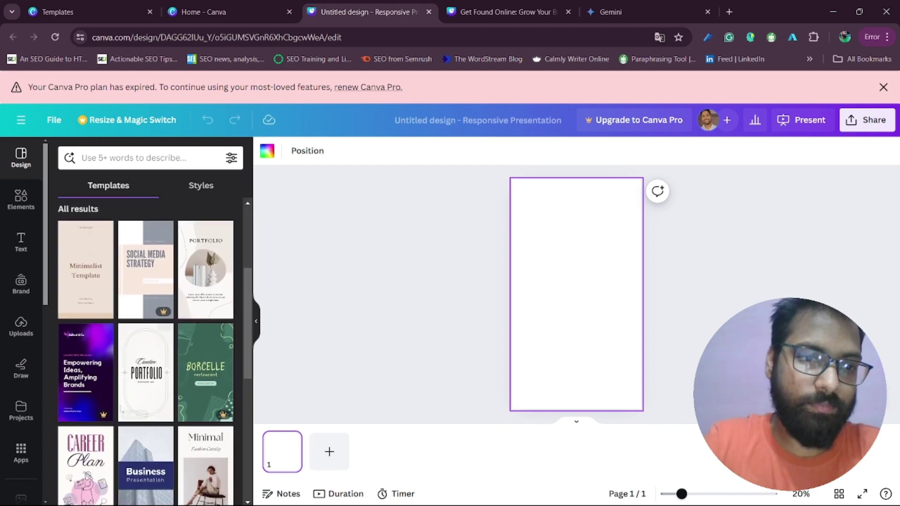
drag(86, 269, 585, 258)
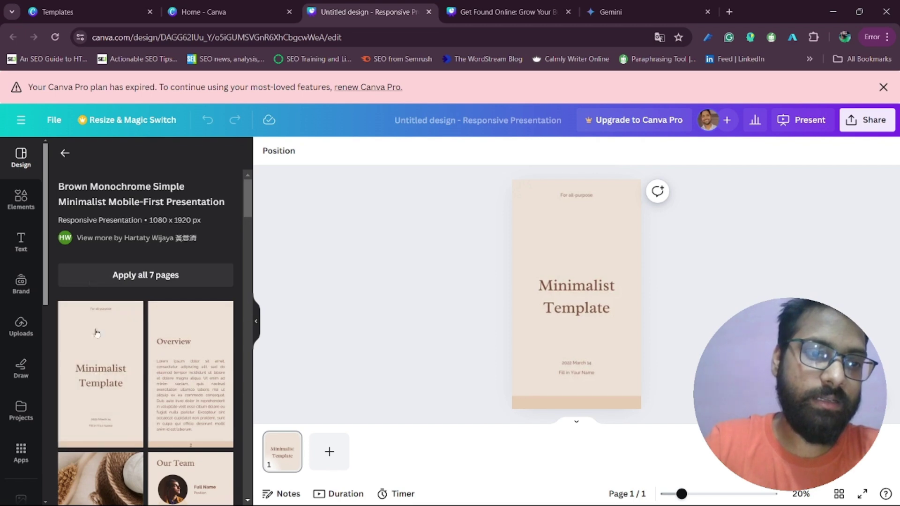
scroll(120, 430, down, 3)
scroll(121, 429, up, 2)
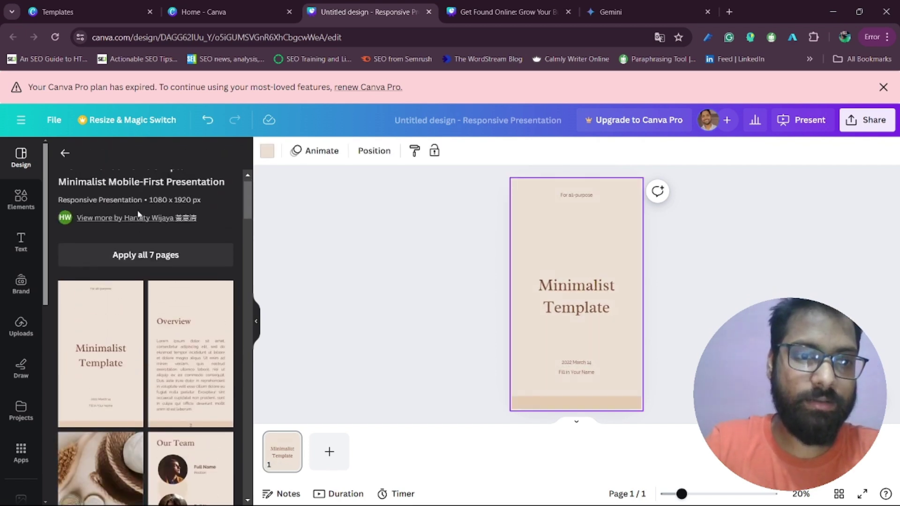
click(136, 255)
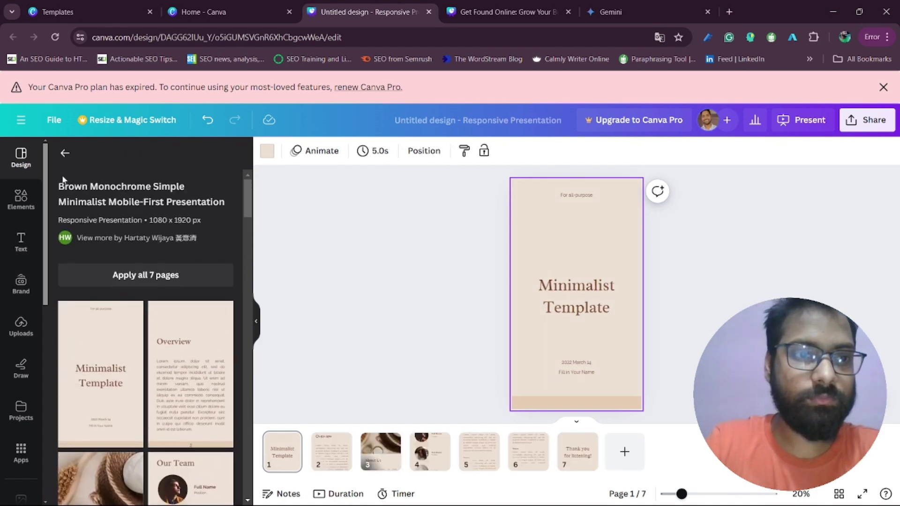
click(65, 154)
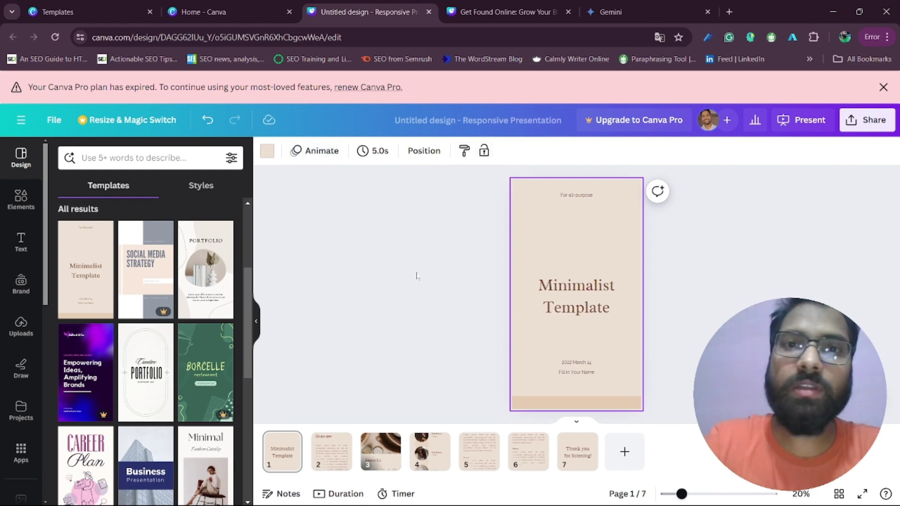
Create a blank 4:3 presentation from the Canva home page and browse its templates.
click(206, 12)
click(458, 290)
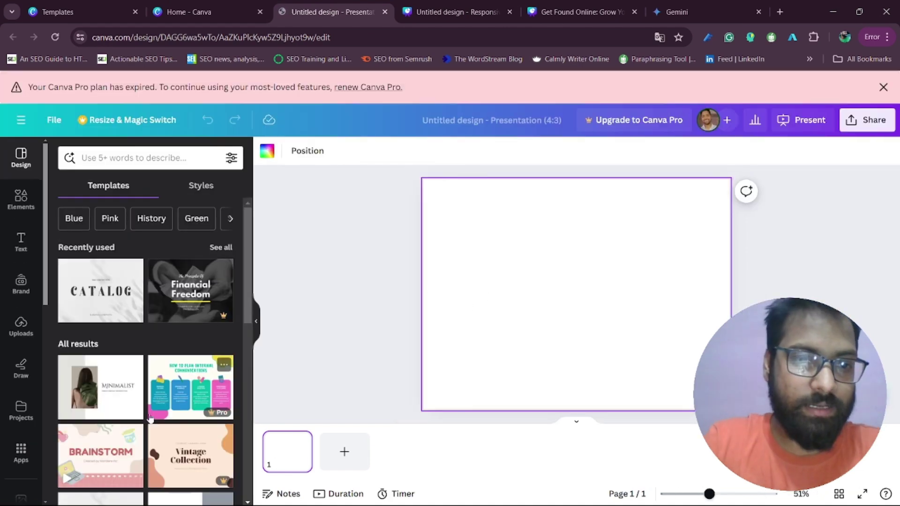
scroll(150, 417, down, 3)
scroll(150, 417, down, 3)
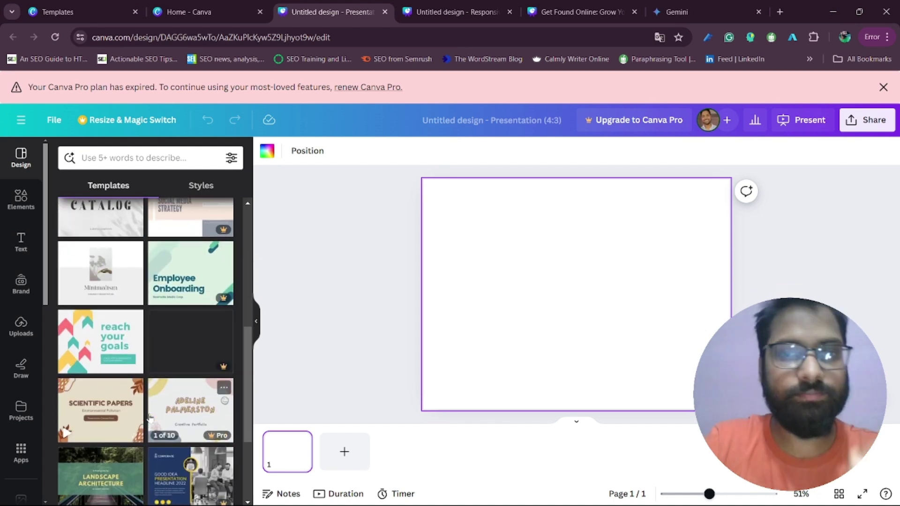
scroll(150, 417, down, 8)
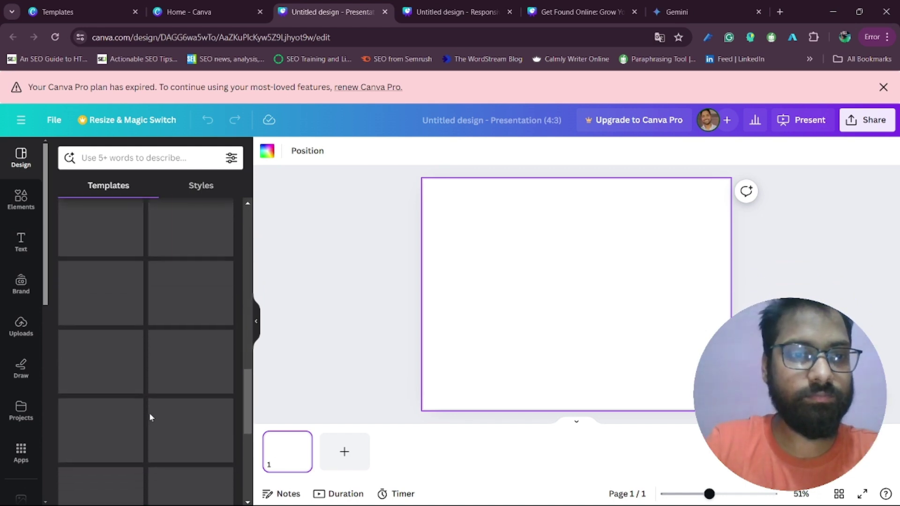
scroll(150, 417, up, 14)
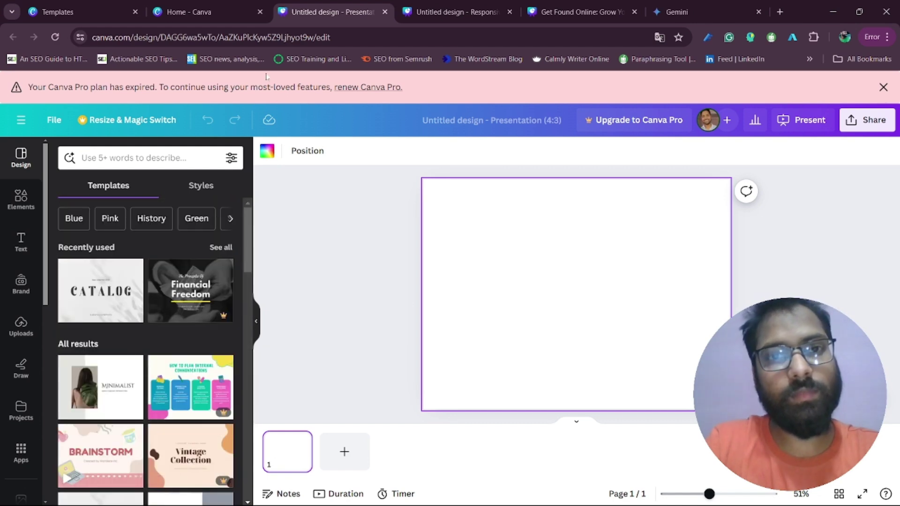
Return to the Canva home page and create a blank Brainstorm presentation.
click(484, 11)
click(304, 11)
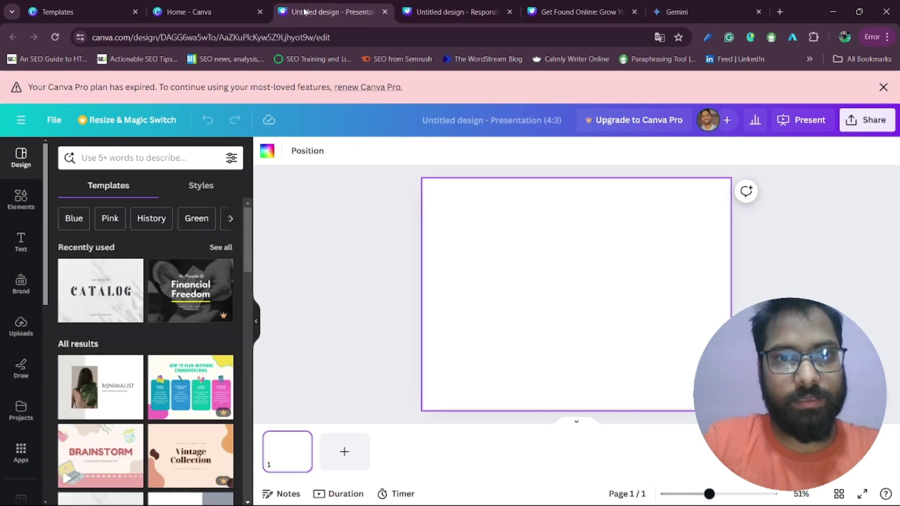
click(185, 14)
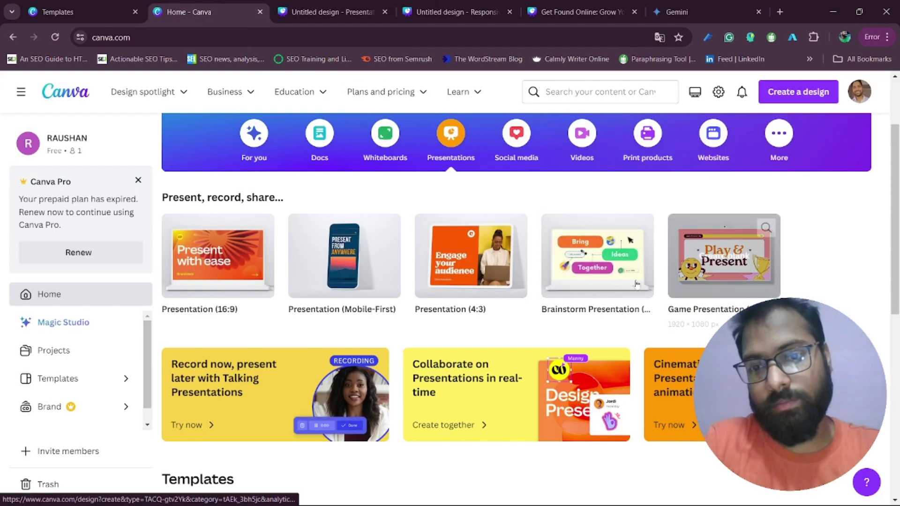
mouse_move(605, 268)
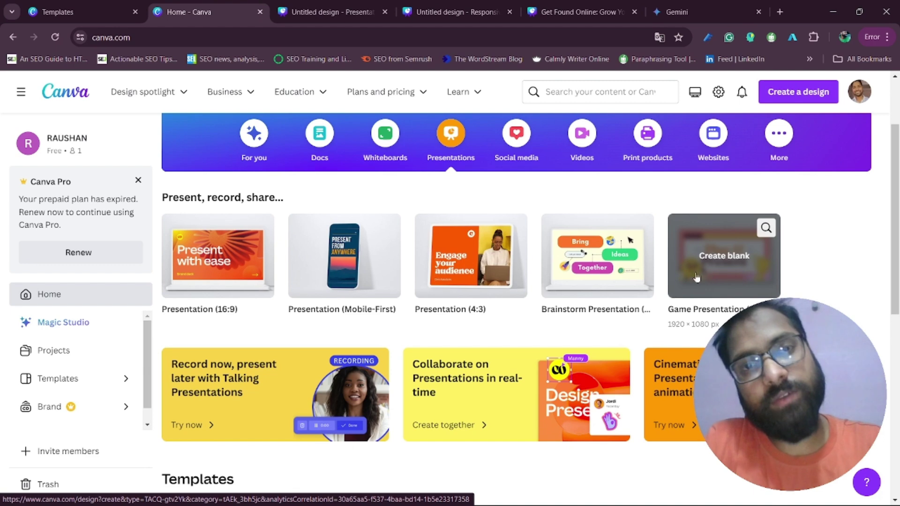
click(599, 264)
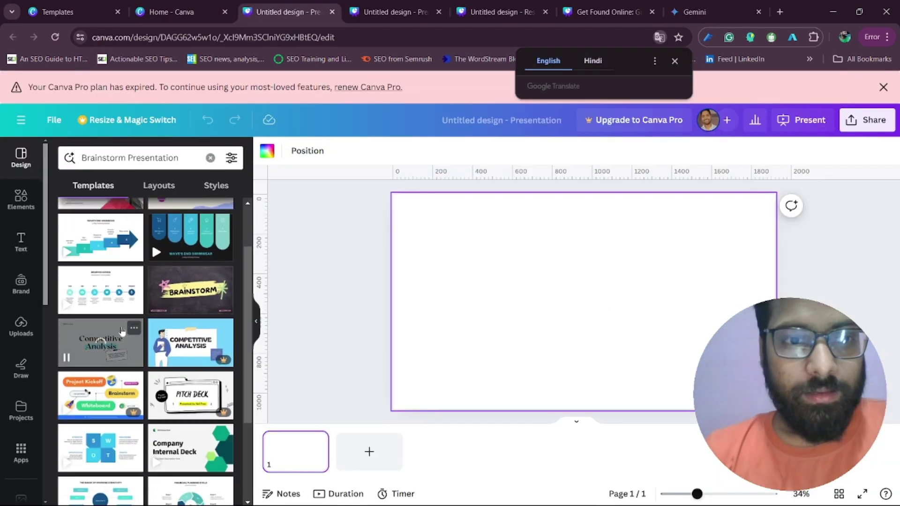
Apply the Wave's End Swimwear arrow chart to page 1 and add a second page with the Media Muse Advertising process chart.
scroll(108, 319, up, 2)
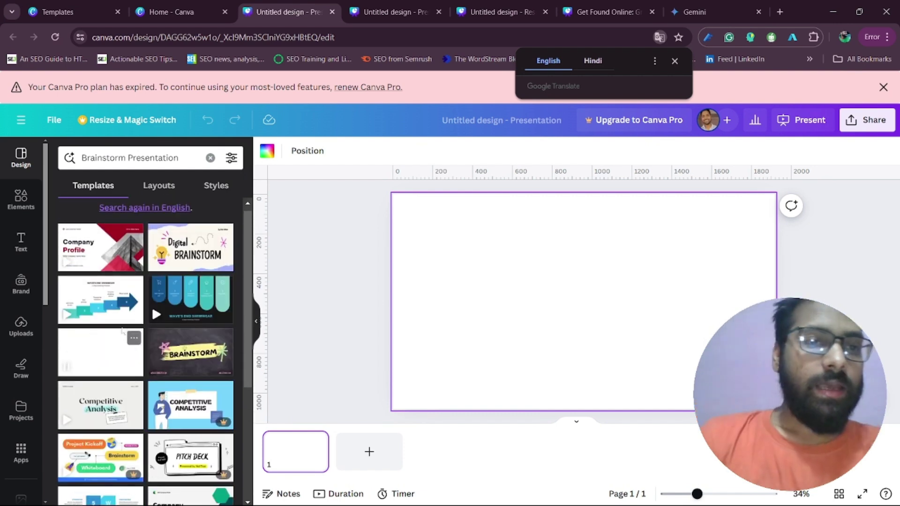
click(93, 302)
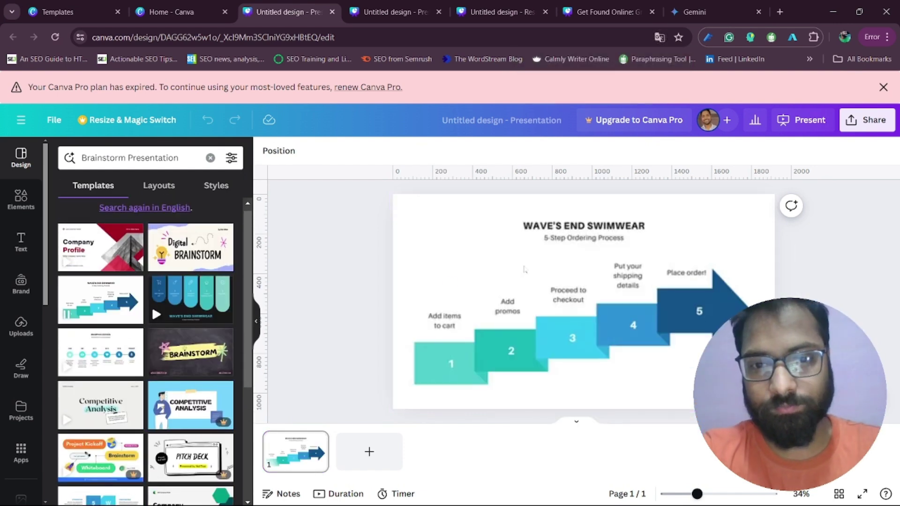
click(367, 446)
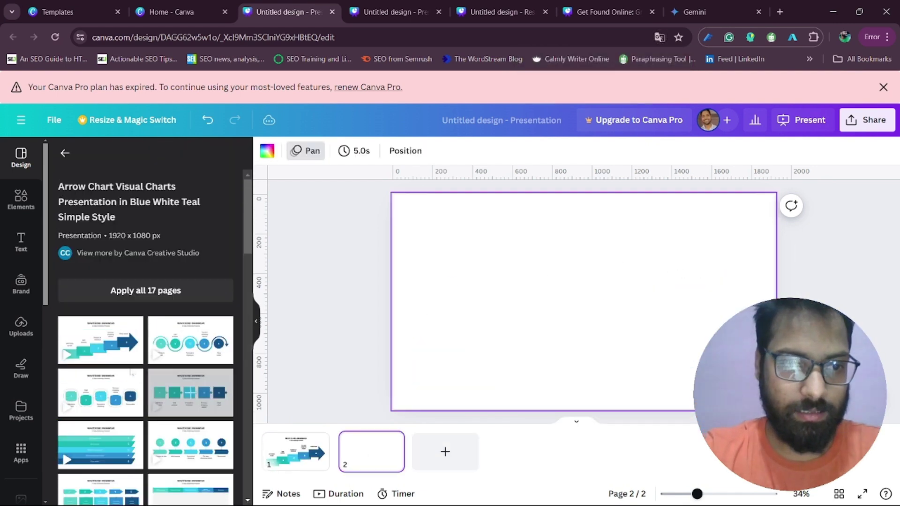
scroll(92, 424, down, 10)
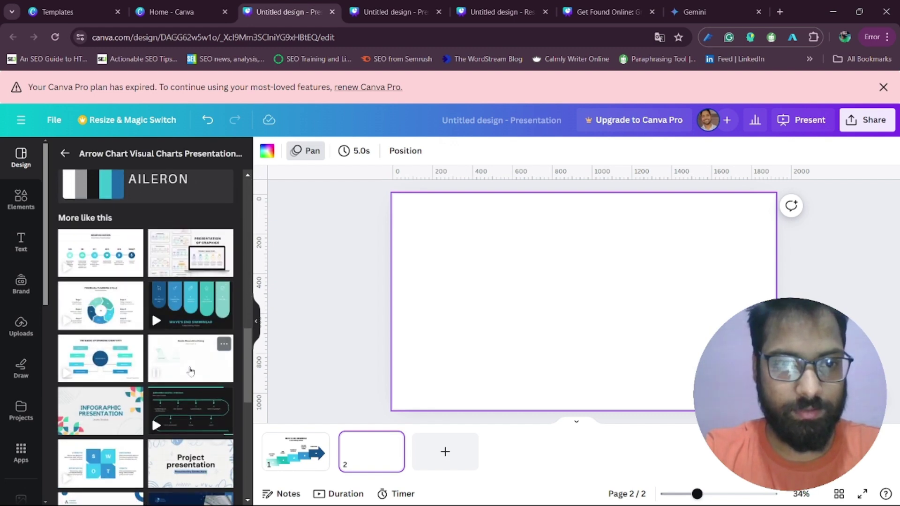
drag(190, 359, 539, 307)
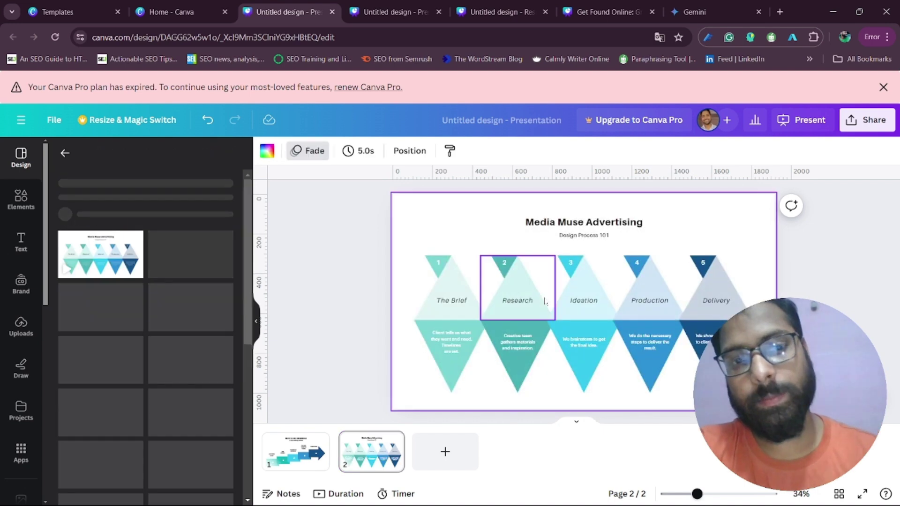
Add the SWOT Analysis Presentation template as page 3, after the process chart page.
scroll(212, 380, down, 10)
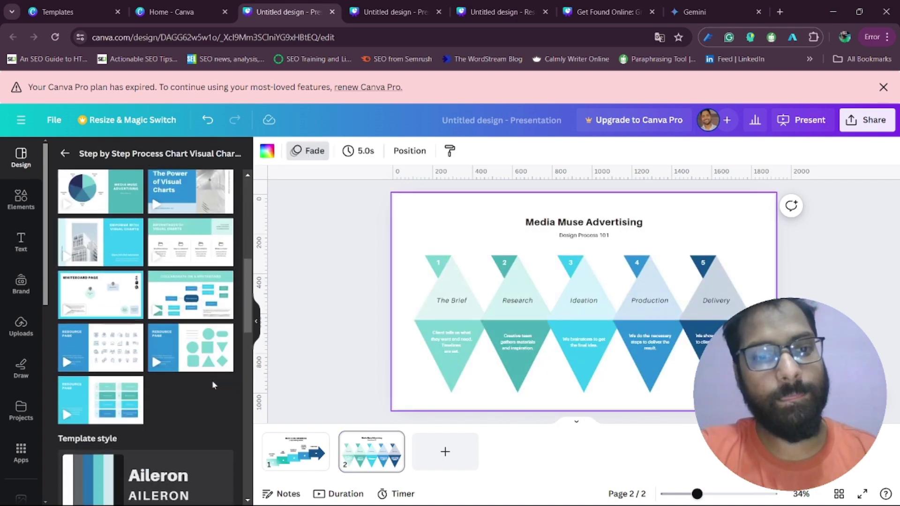
scroll(212, 381, down, 6)
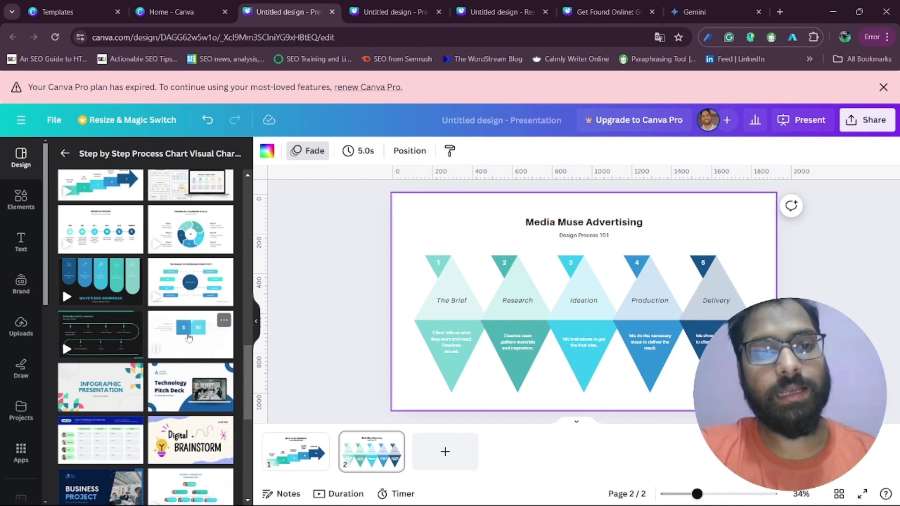
drag(188, 334, 449, 466)
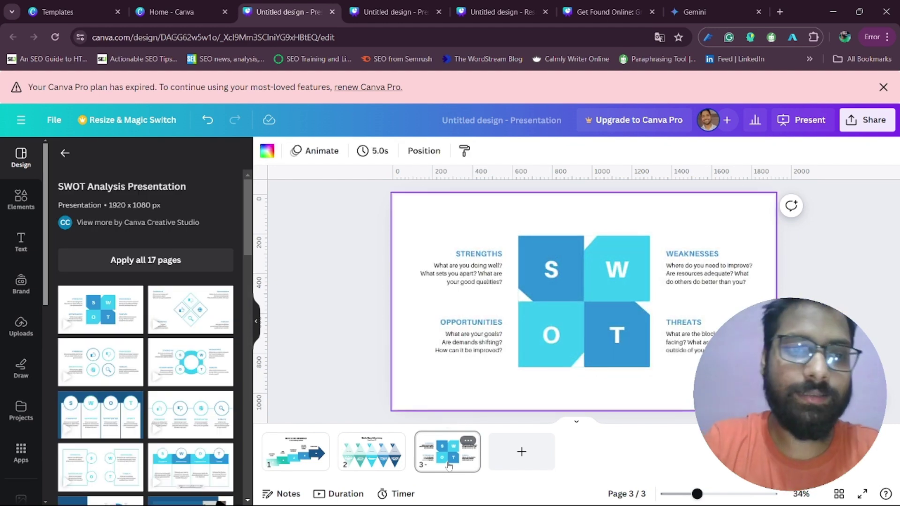
Add page 4 with the cover of the SMART Goals Education Presentation template and return to the template results.
scroll(162, 366, down, 15)
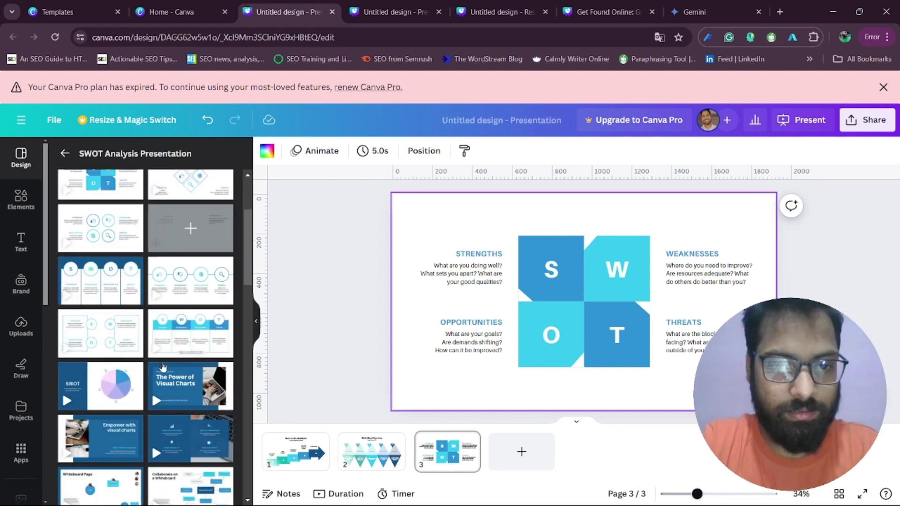
scroll(162, 365, down, 10)
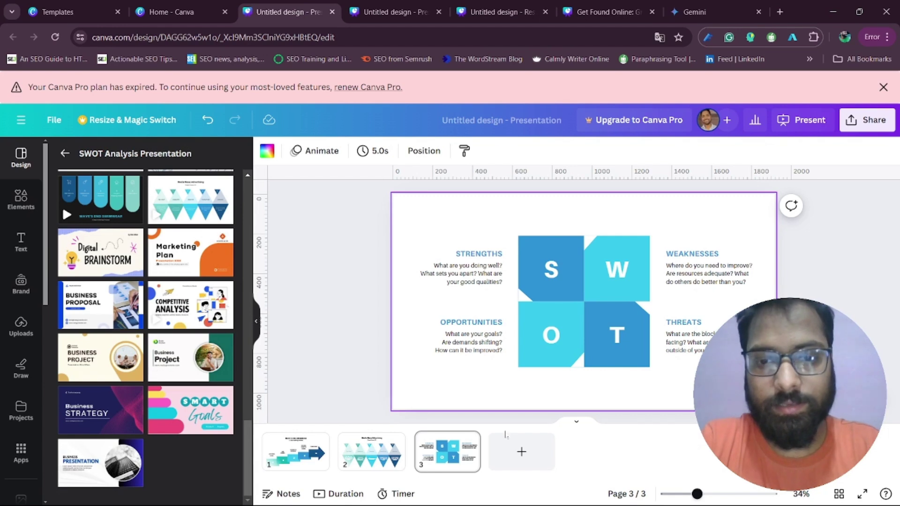
click(521, 451)
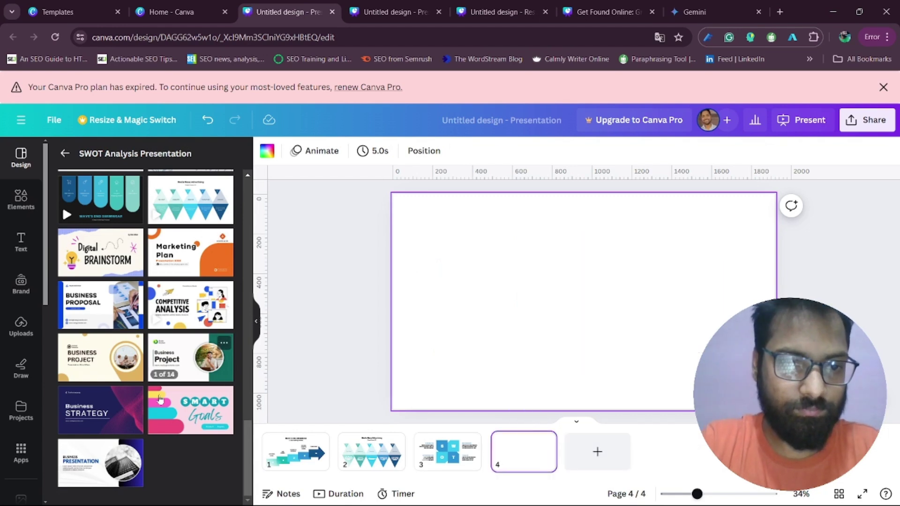
click(165, 418)
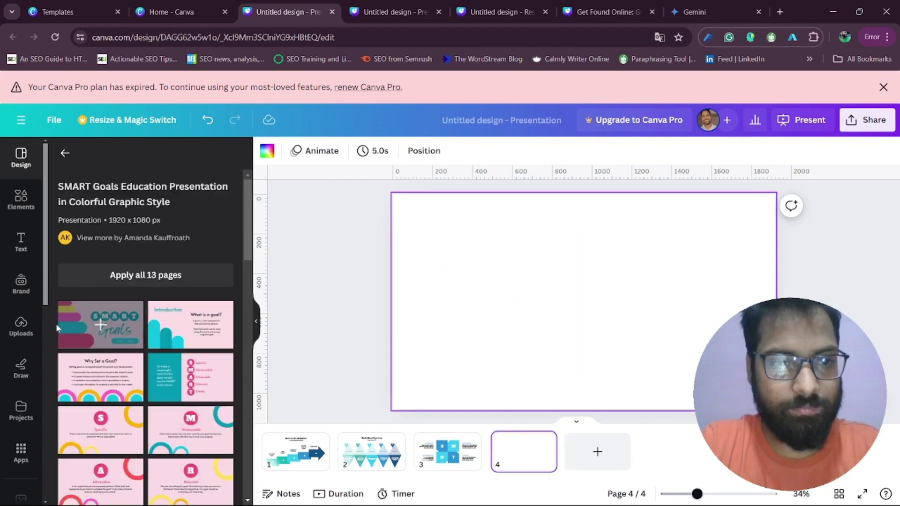
drag(93, 324, 558, 313)
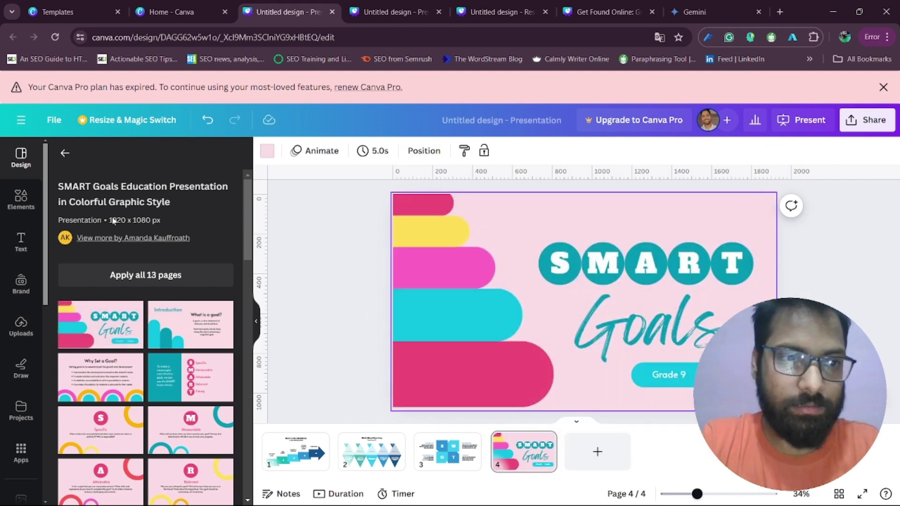
click(65, 155)
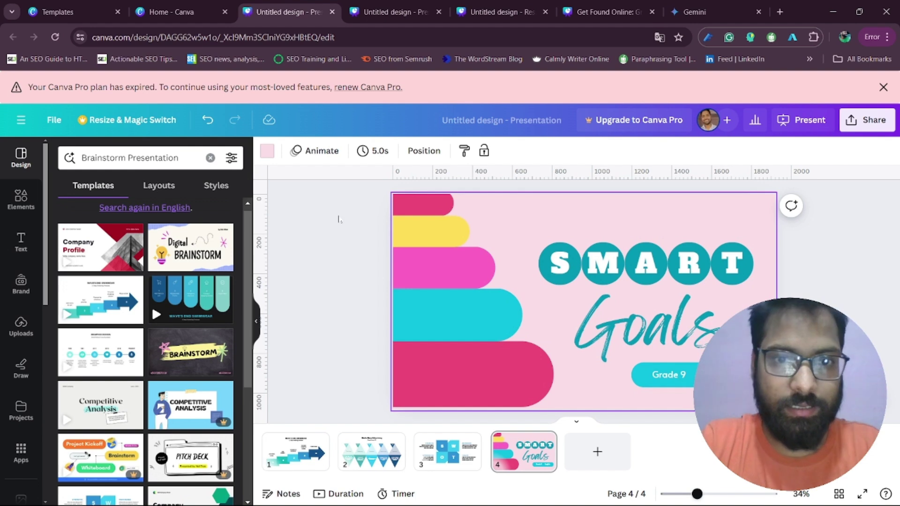
Add a blank page 5 after the SMART Goals page and look through the available presentation layouts.
click(598, 451)
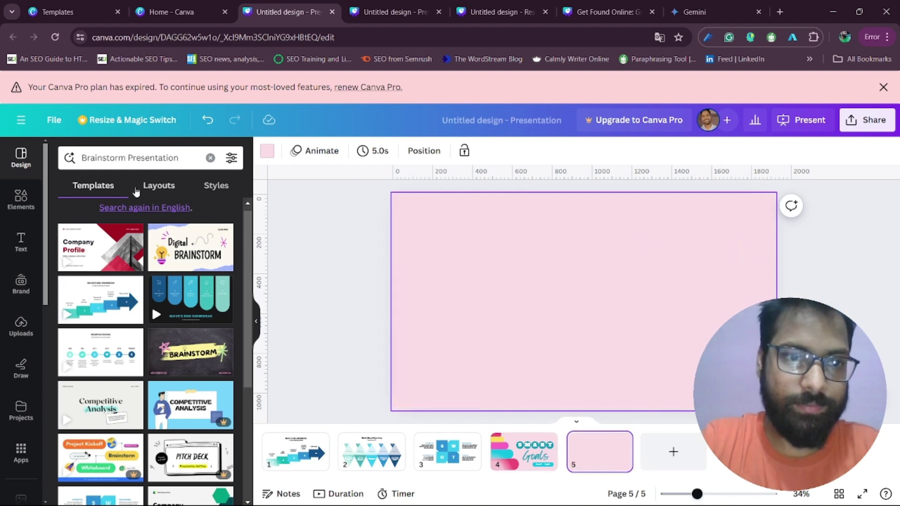
click(159, 183)
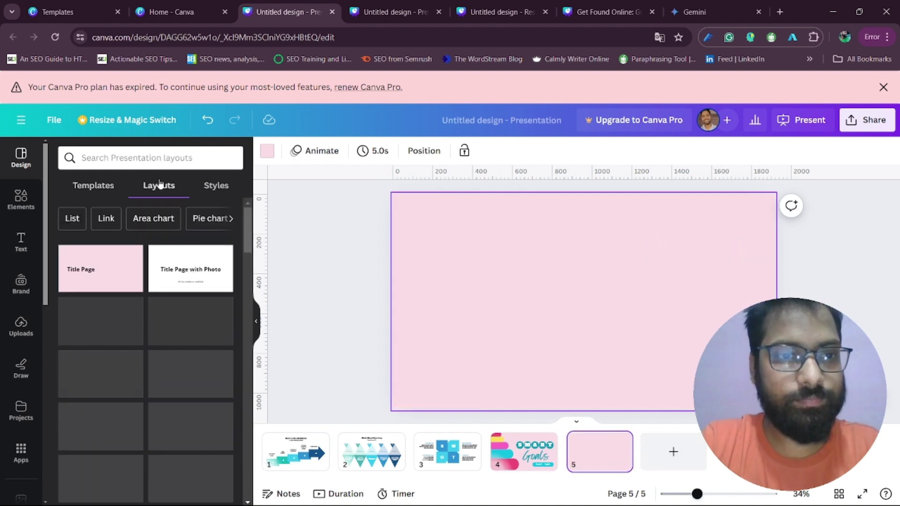
scroll(112, 451, down, 10)
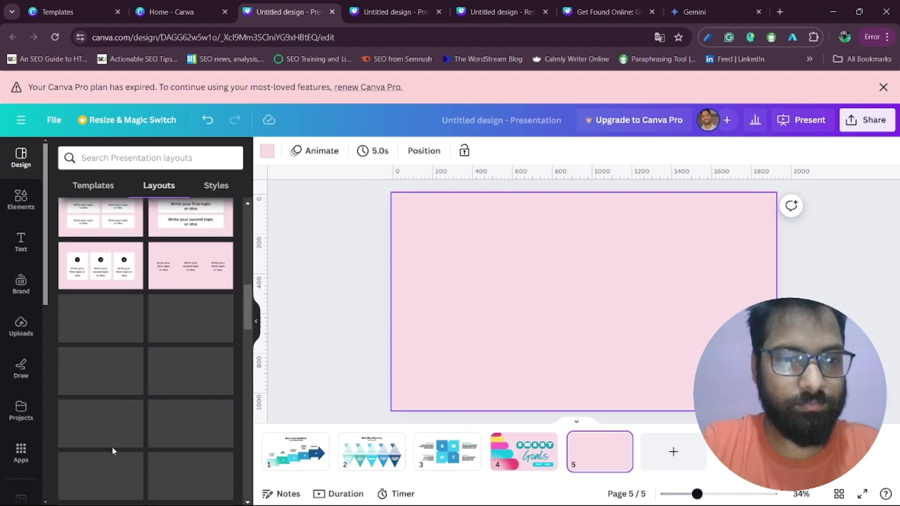
scroll(113, 451, down, 5)
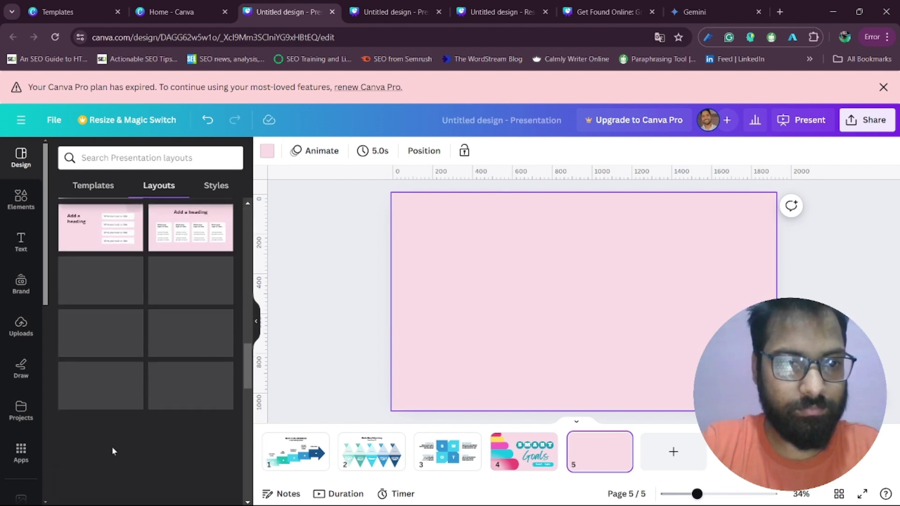
scroll(113, 451, down, 3)
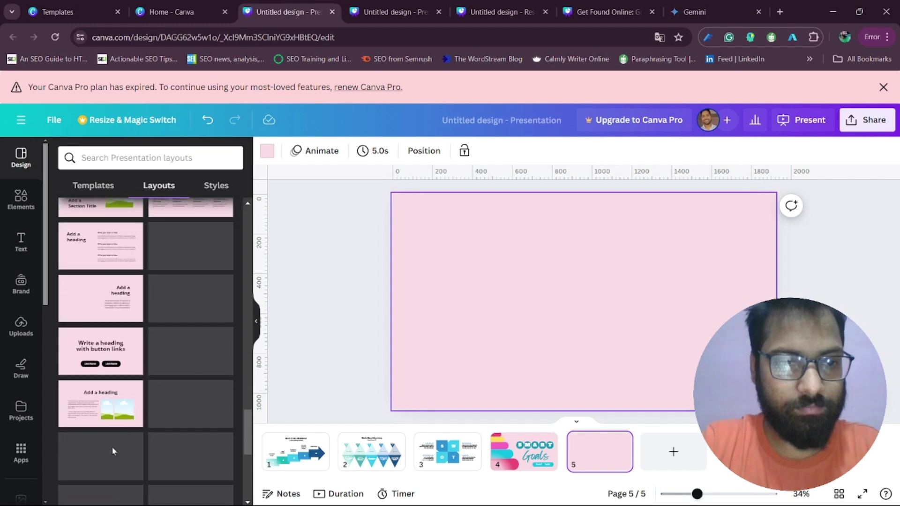
scroll(113, 451, down, 5)
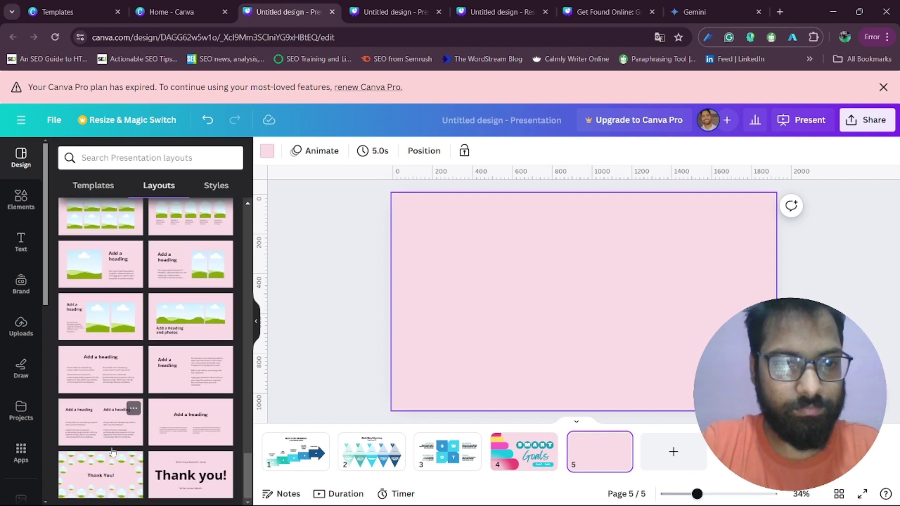
scroll(112, 451, up, 15)
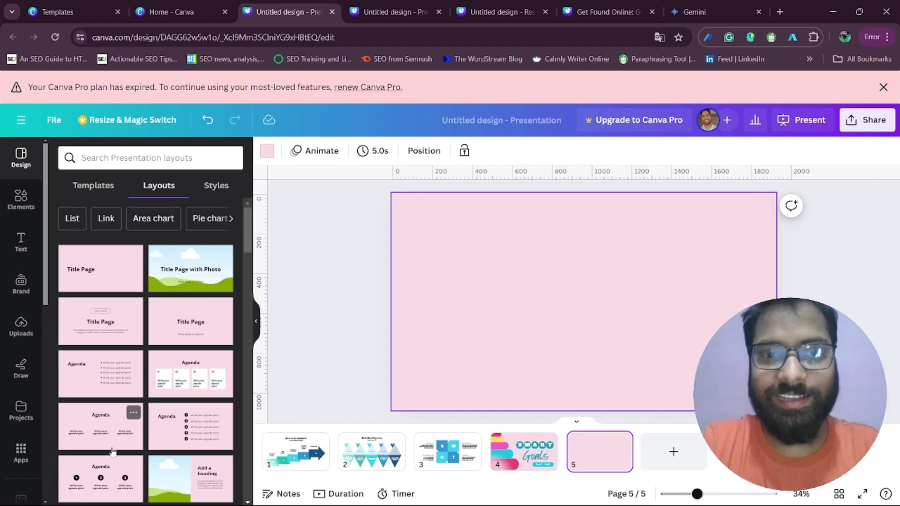
Return to the Canva home page and create a blank Game presentation.
click(177, 10)
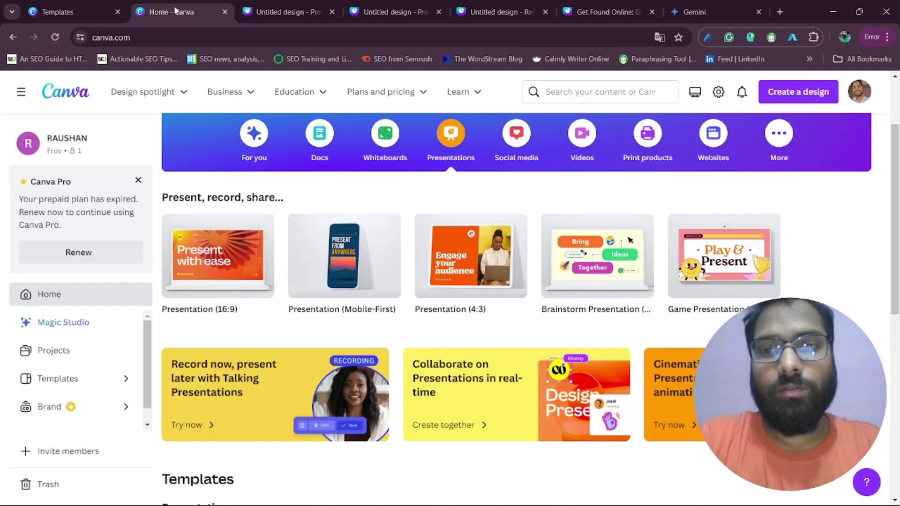
click(723, 261)
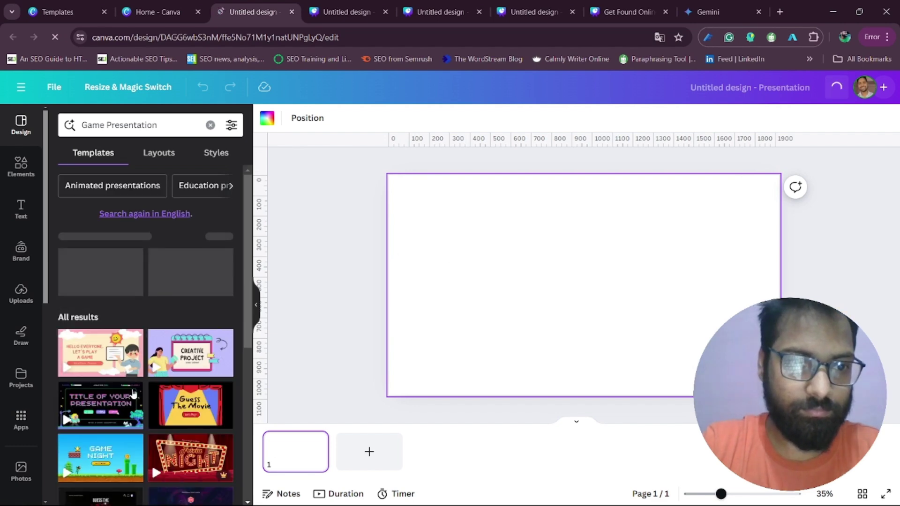
Apply the cover of the Never Have I Ever Game Presentation template to page 1 and collapse the template side panel.
scroll(133, 396, down, 5)
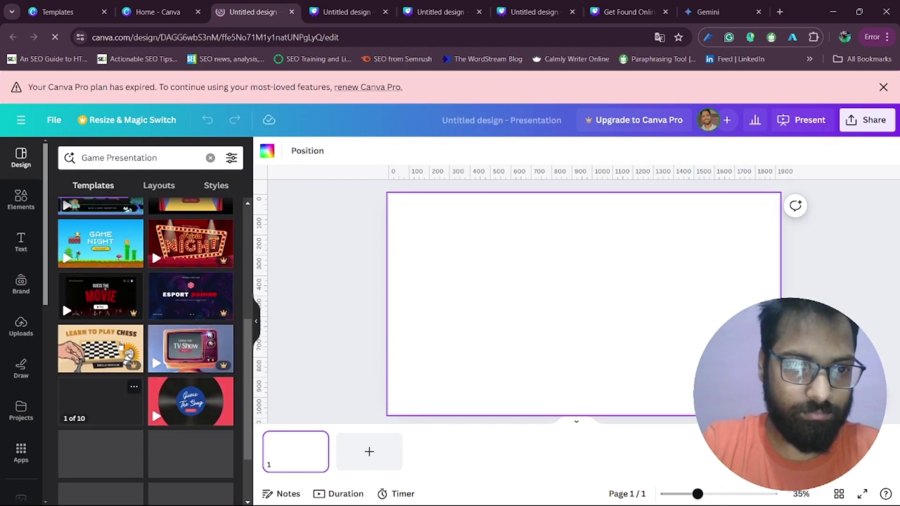
scroll(122, 356, down, 5)
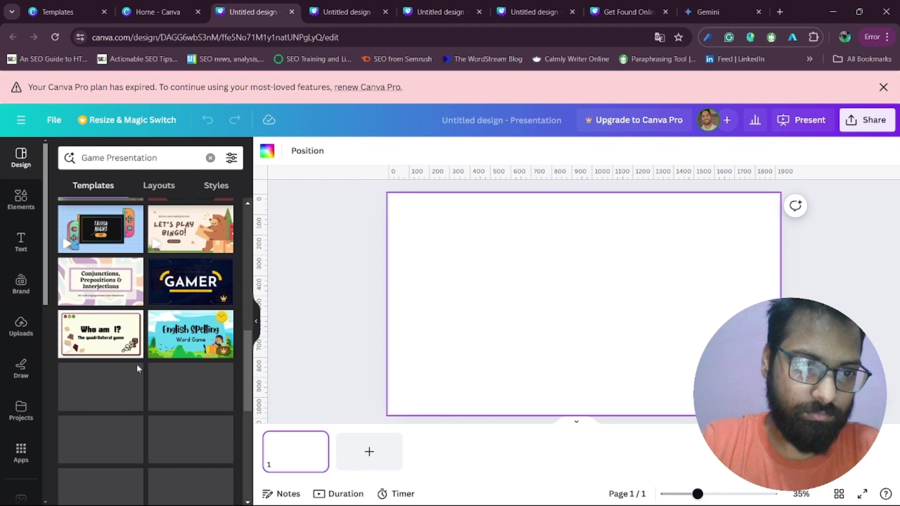
scroll(141, 342, down, 2)
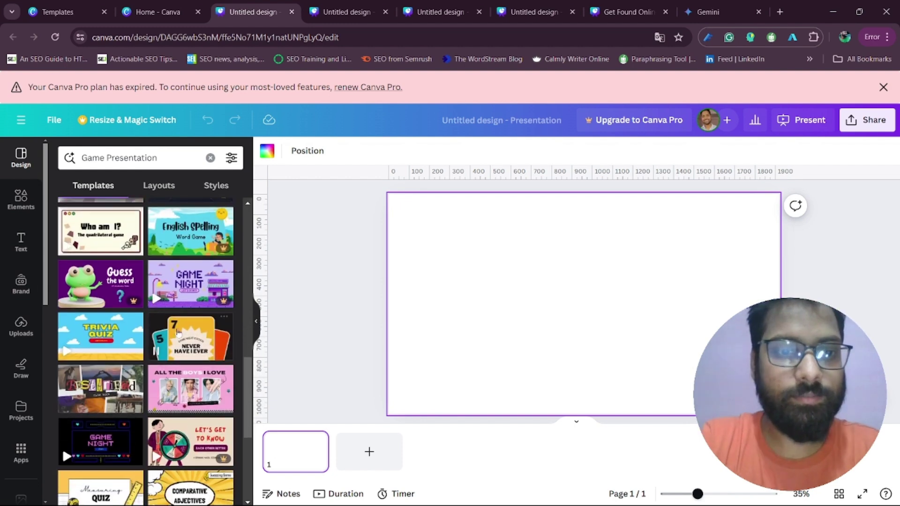
drag(180, 337, 482, 281)
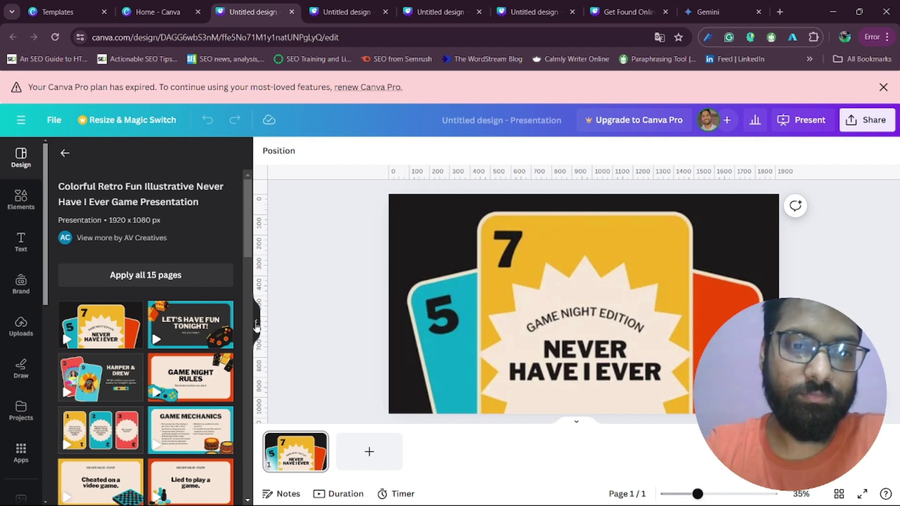
click(257, 322)
click(183, 322)
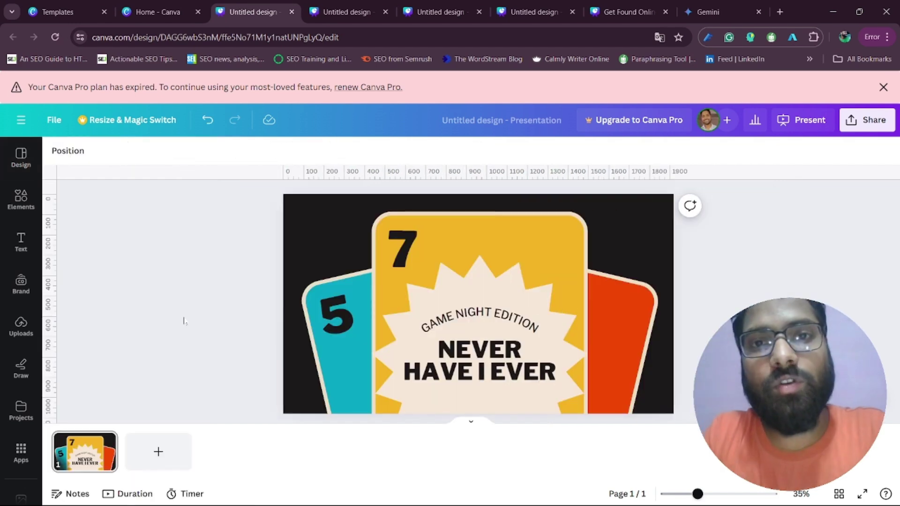